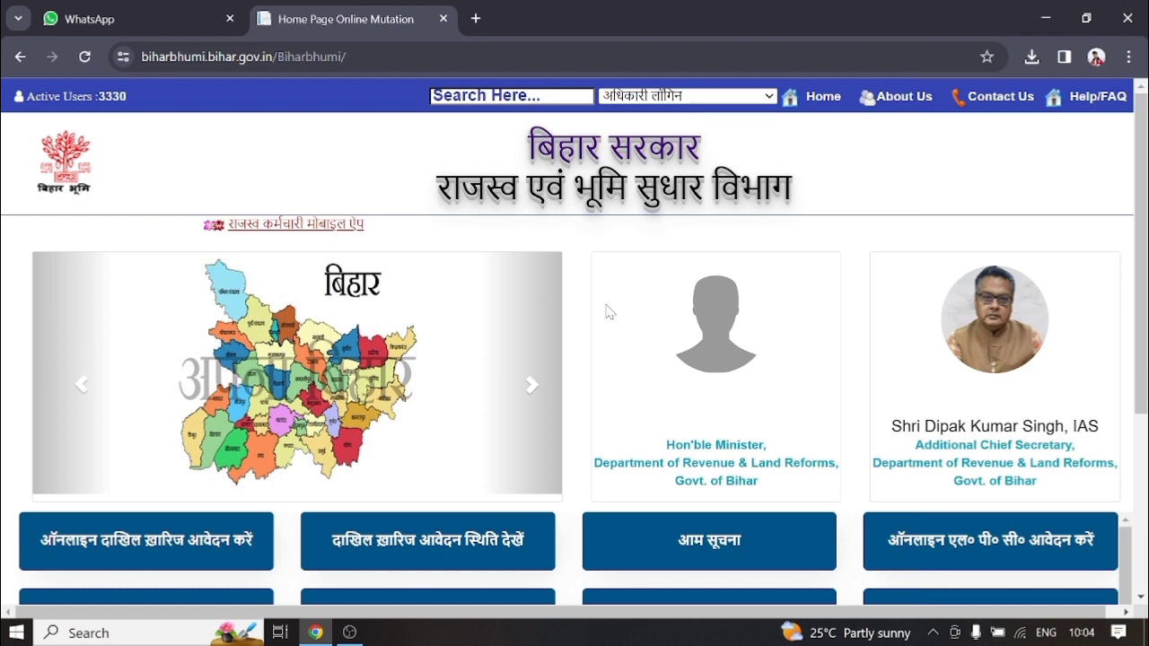
Open a new browser tab beside the Bihar Bhumi online mutation home page
click(477, 19)
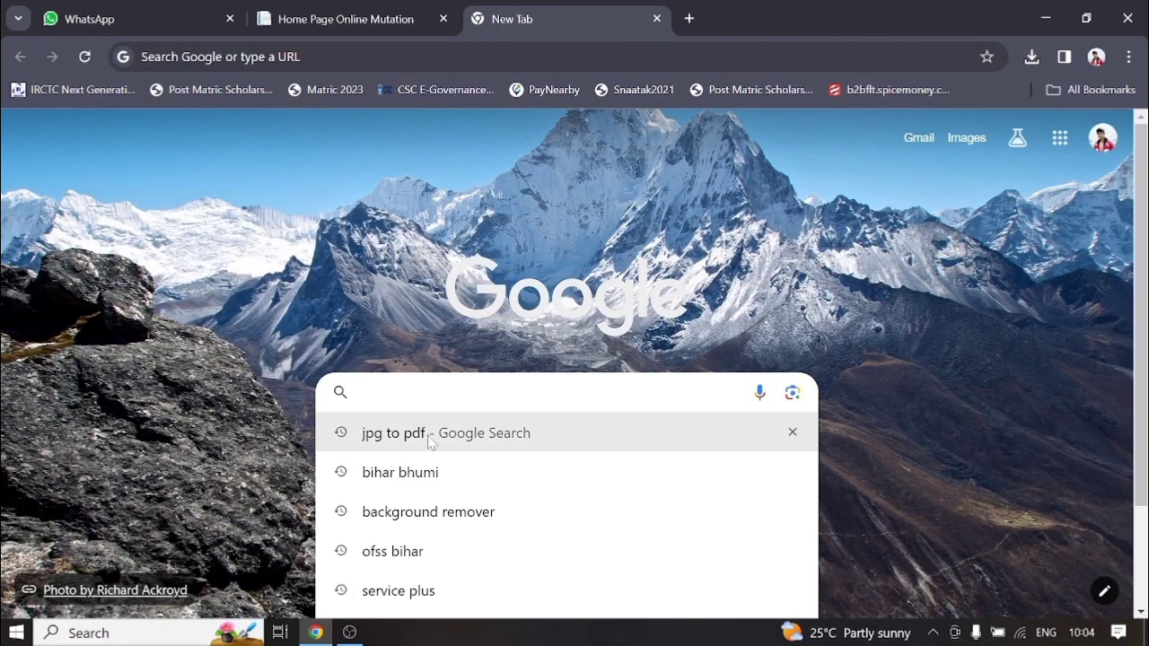
Search Google for 'bihar bhumi' and open the official Bihar Bhumi - Government of Bihar result
text(bih)
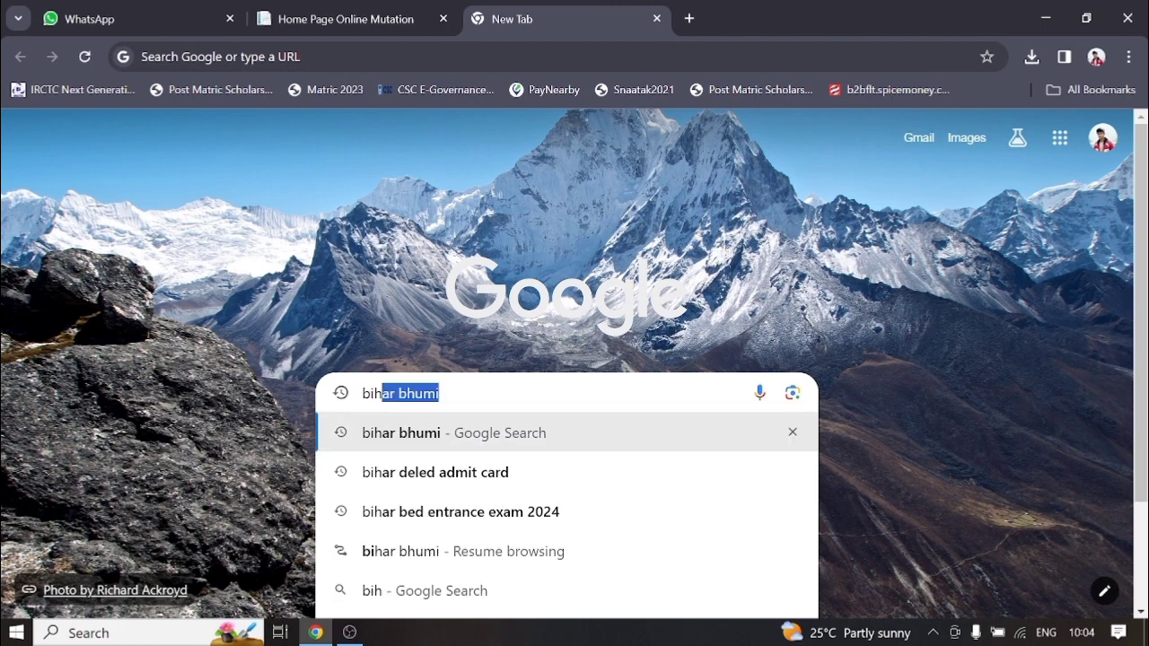
click(454, 435)
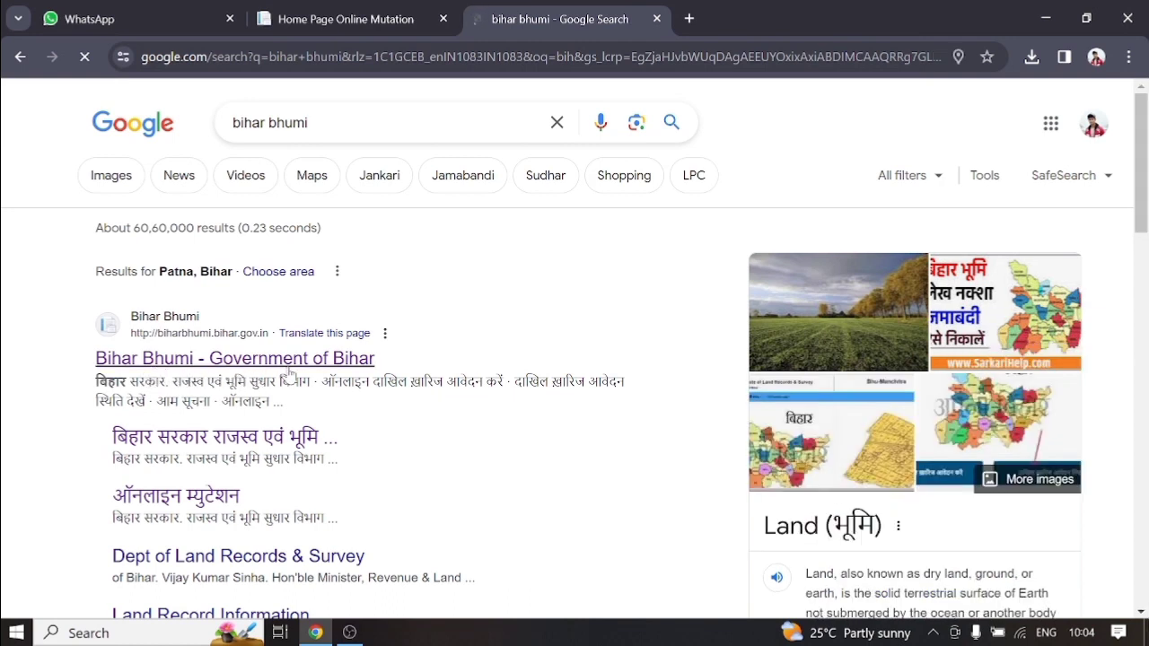
click(234, 361)
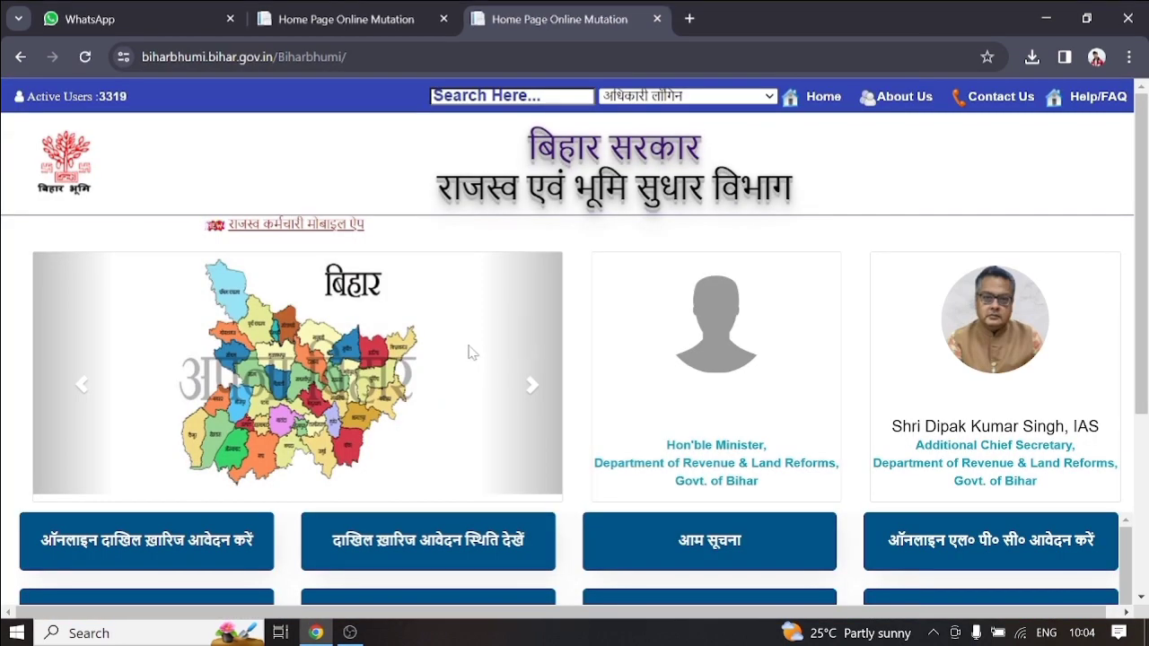
Go to the 'ऑनलाइन दाखिल ख़ारिज आवेदन करें' option further down the home page to reach the Online Services Login
scroll(469, 352, down, 3)
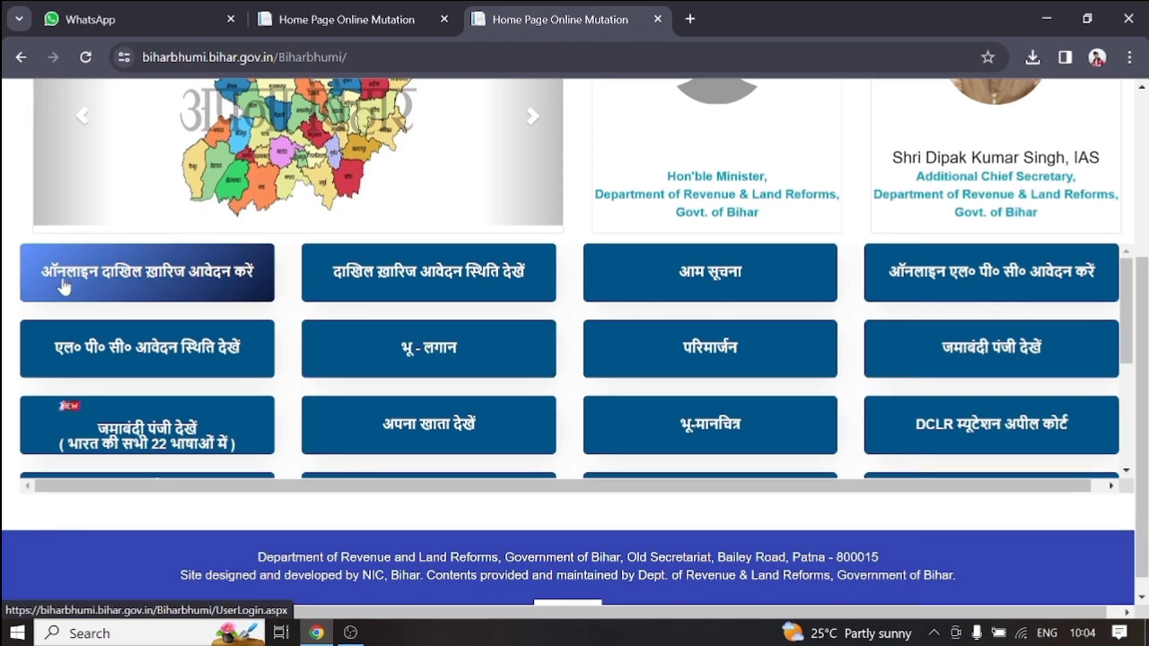
click(184, 286)
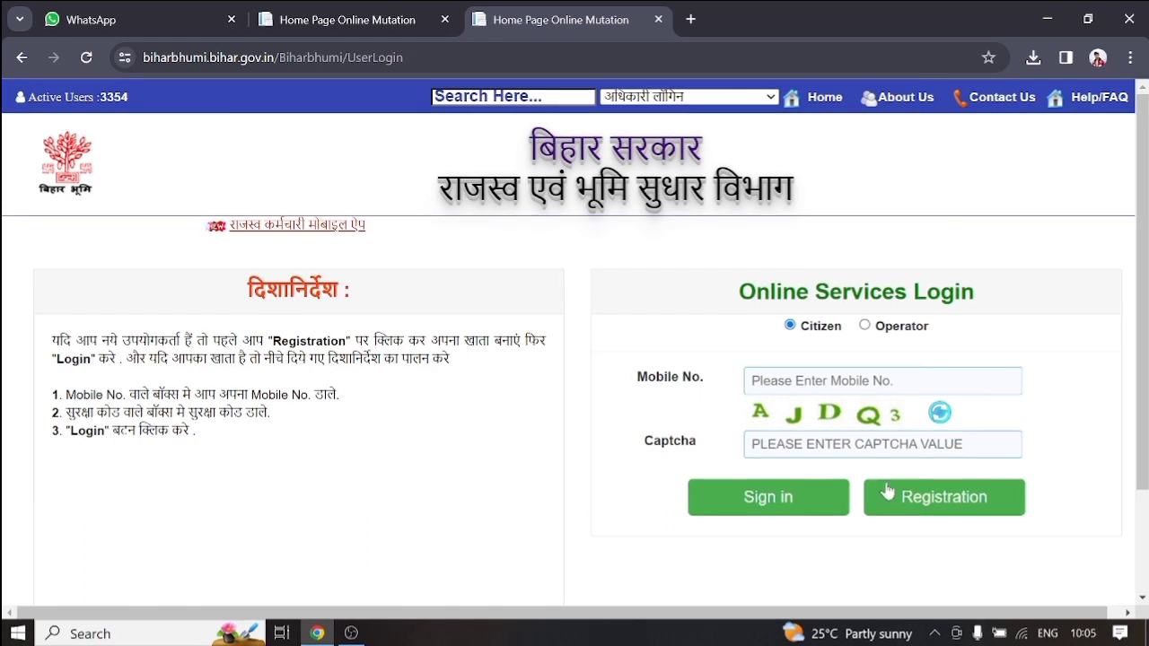
click(933, 501)
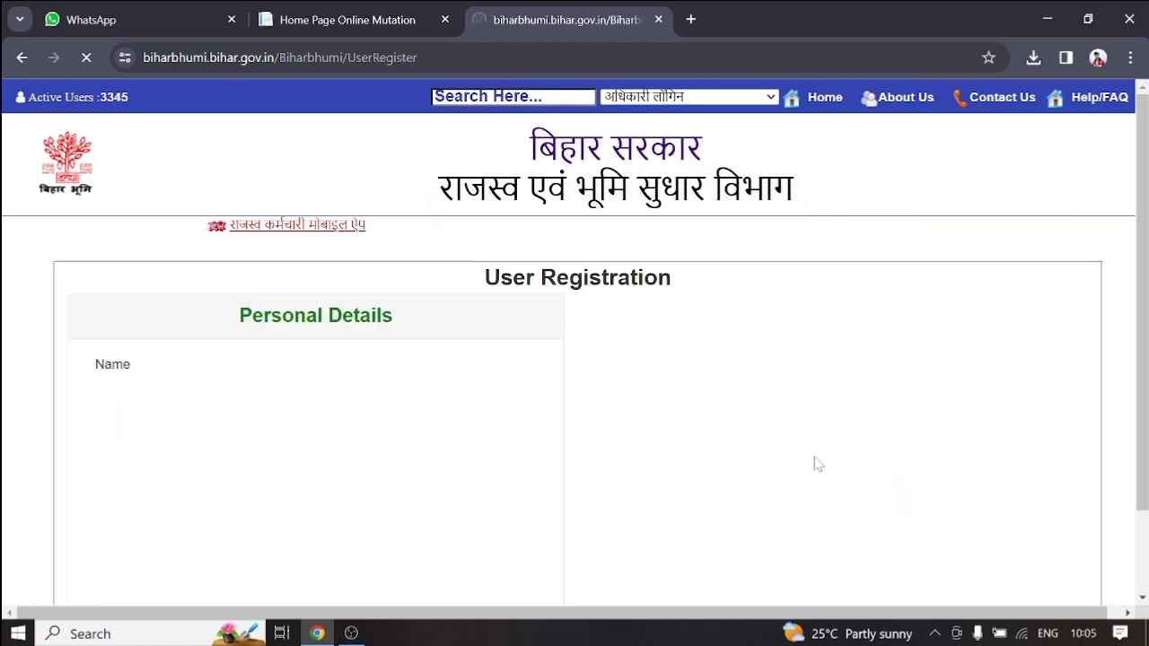
scroll(430, 449, down, 1)
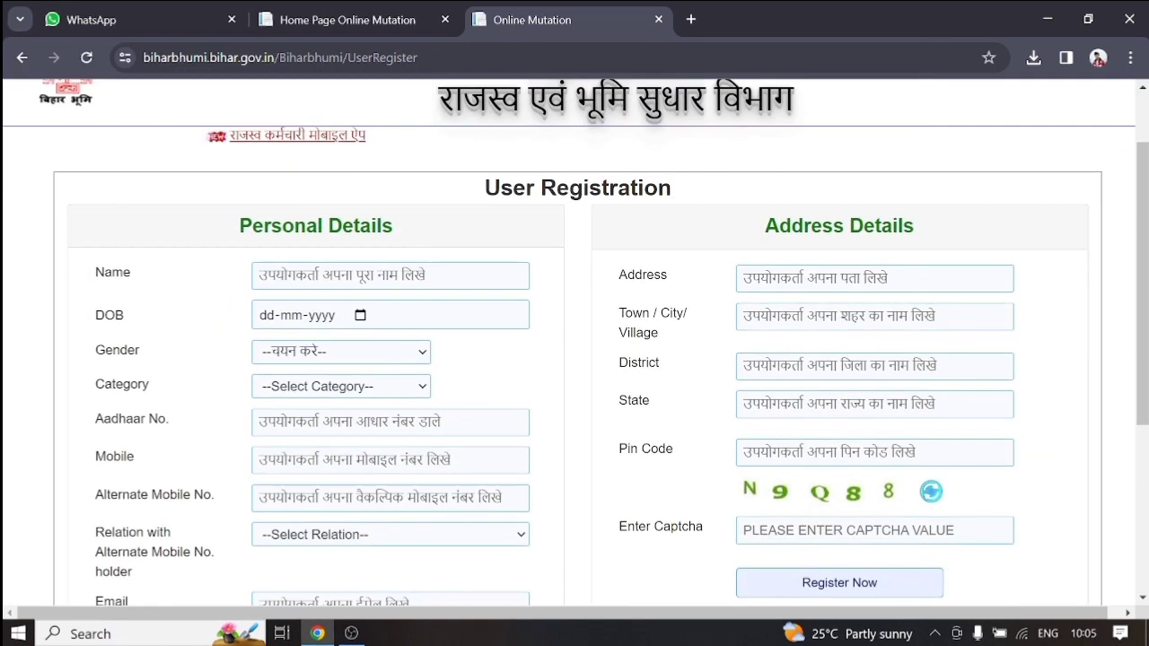
scroll(429, 448, down, 1)
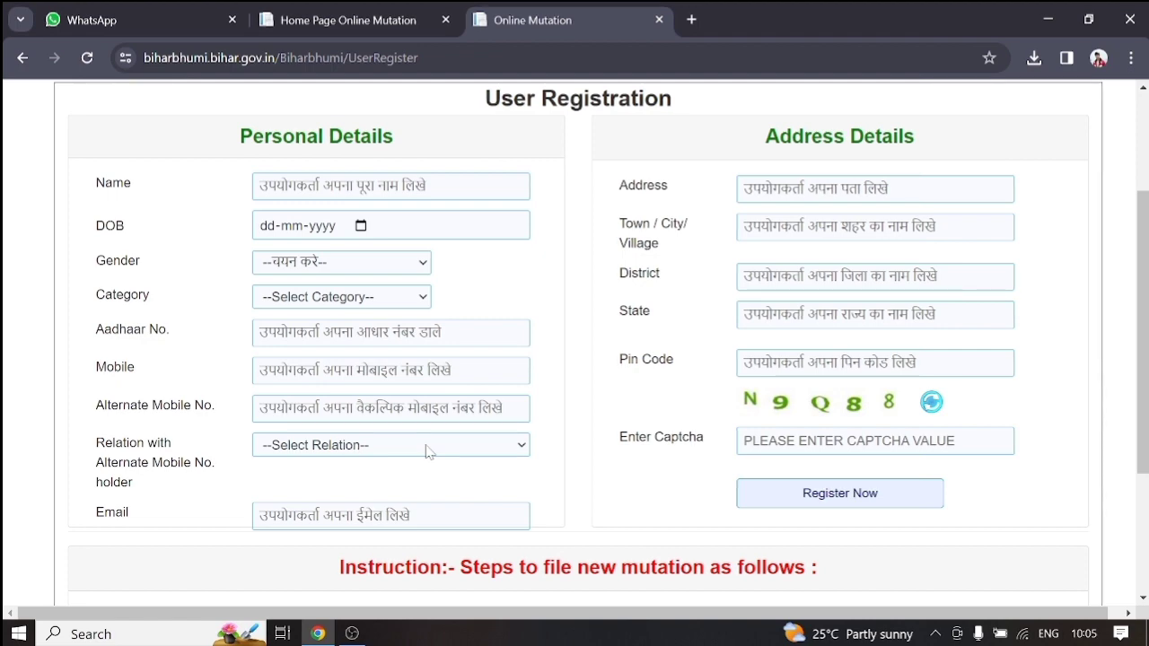
scroll(427, 452, up, 1)
scroll(426, 449, down, 3)
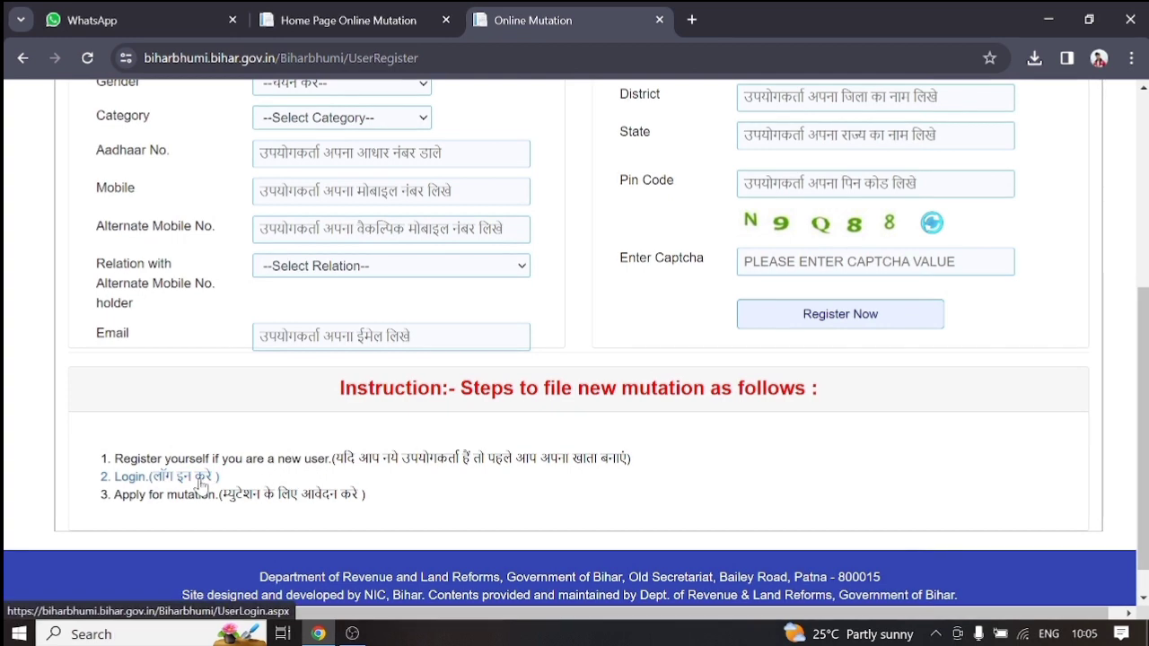
scroll(323, 390, up, 1)
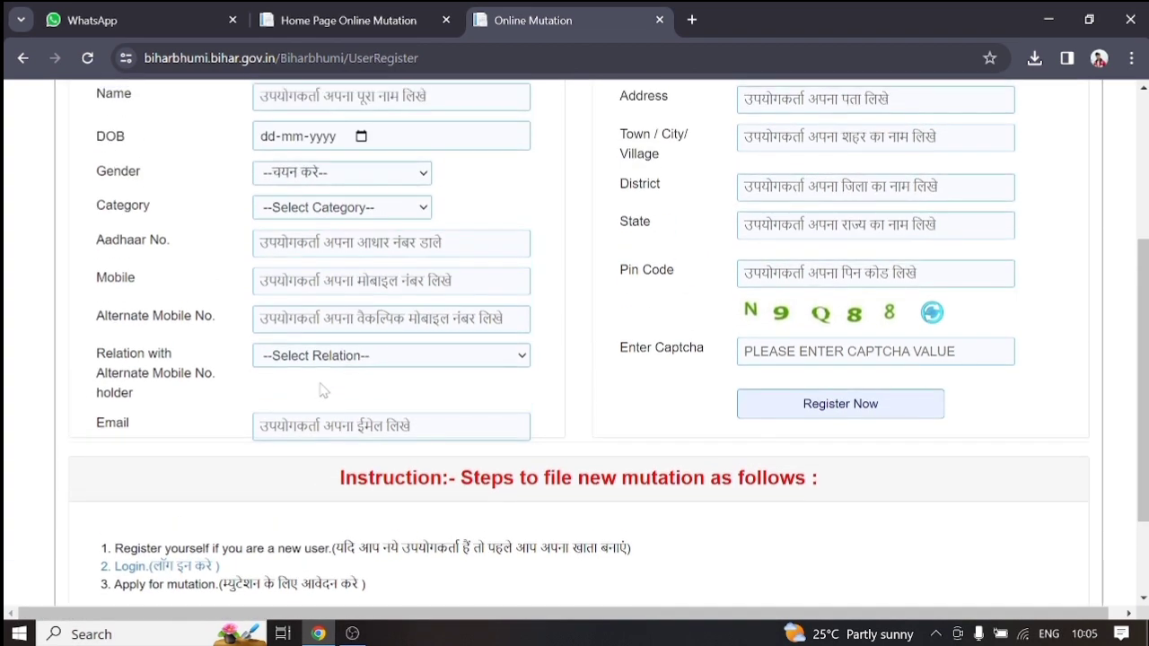
click(210, 568)
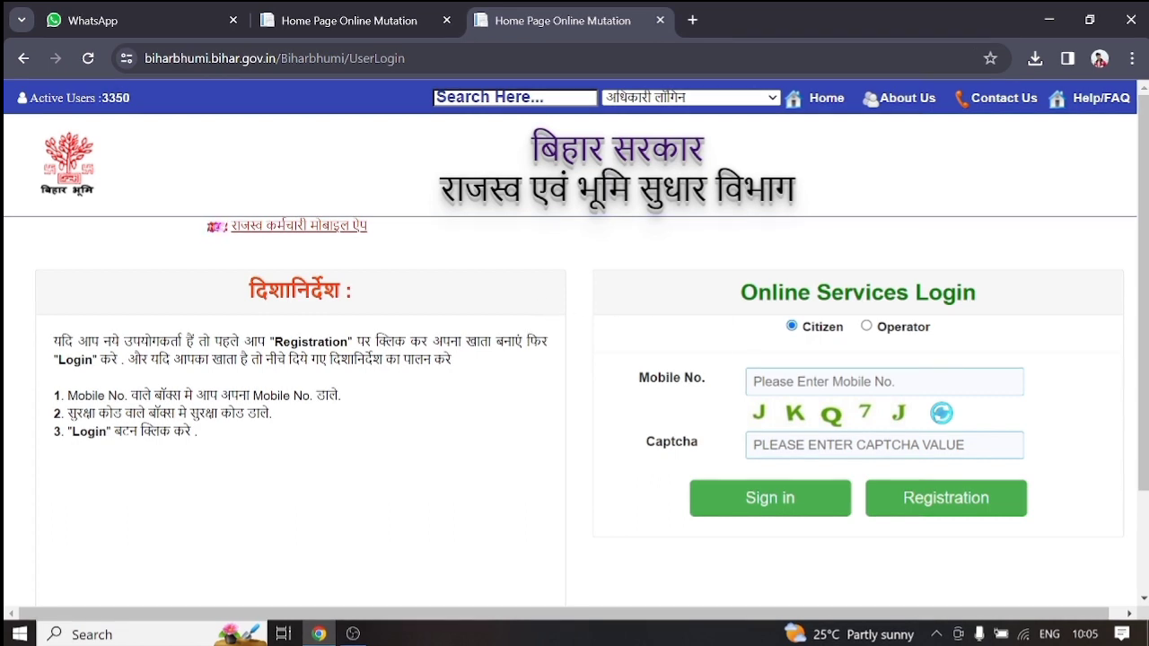
Sign in as a citizen with the registered mobile number and captcha, then enter the OTP
click(884, 382)
text(9905)
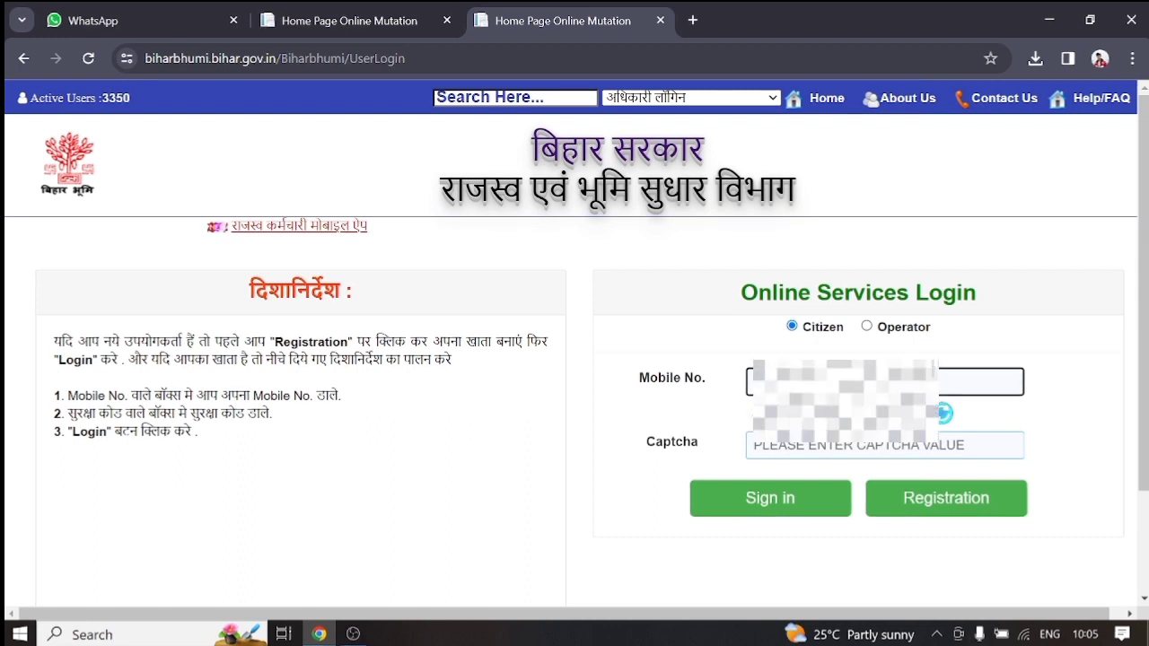
key(Tab)
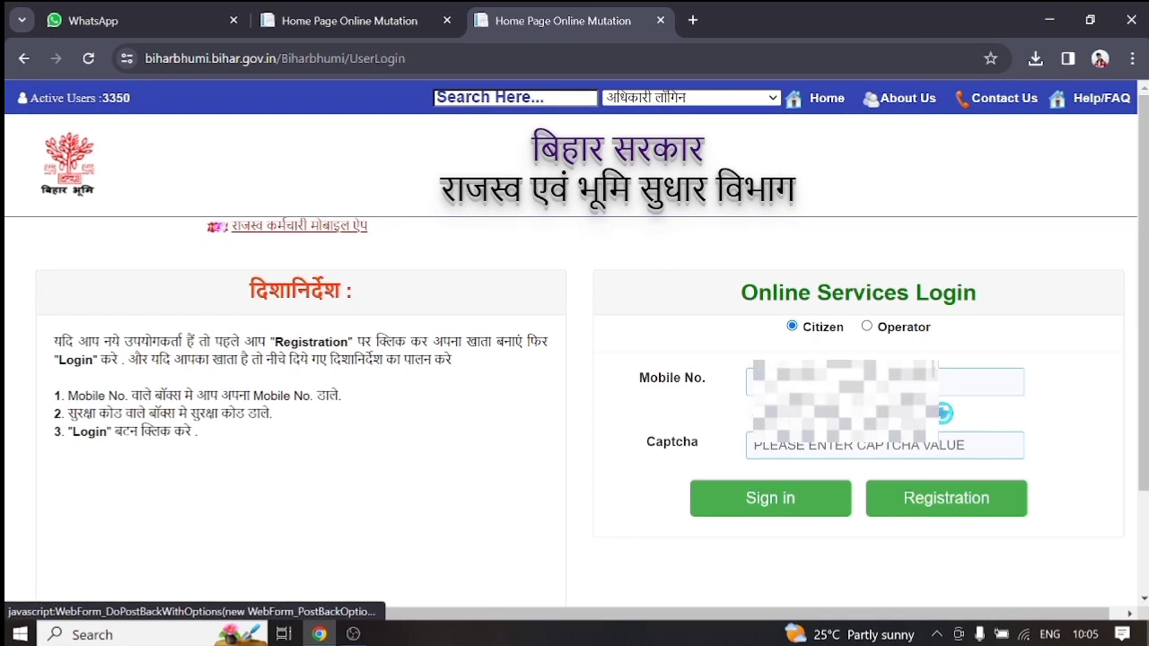
key(Tab)
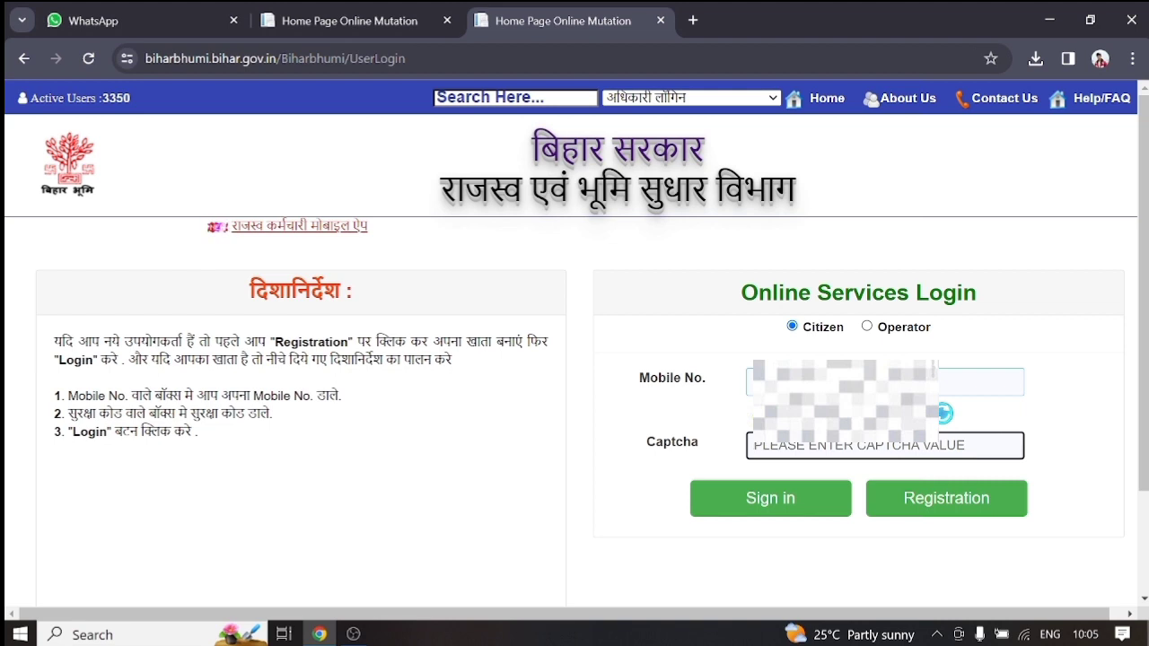
text(J)
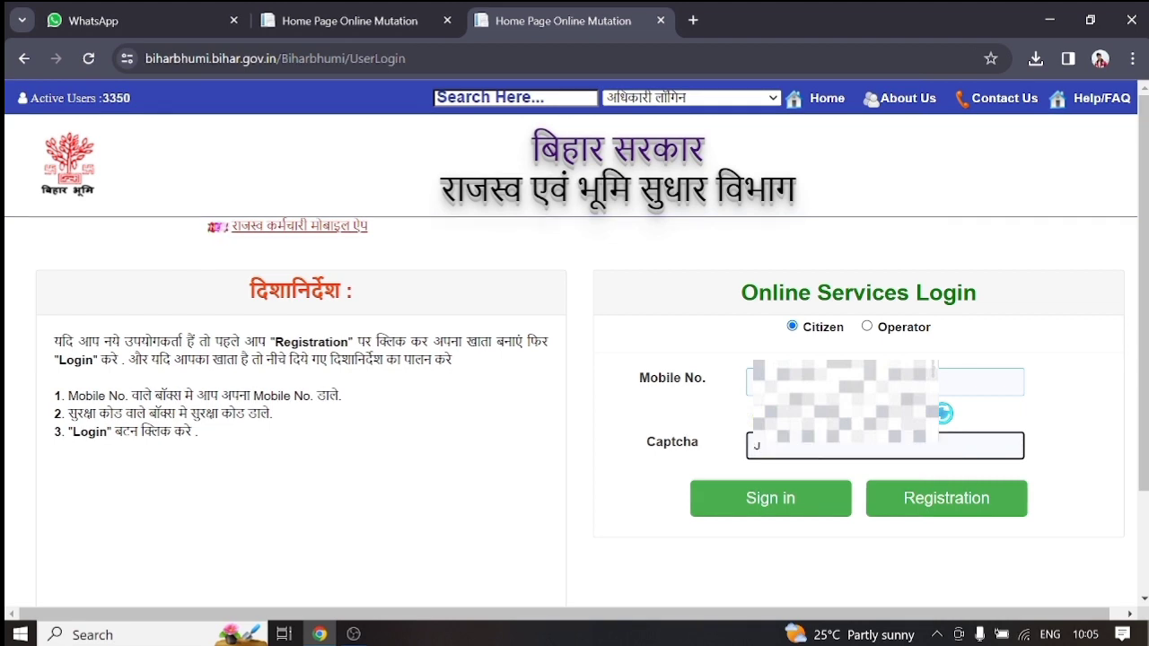
text(KQ7J)
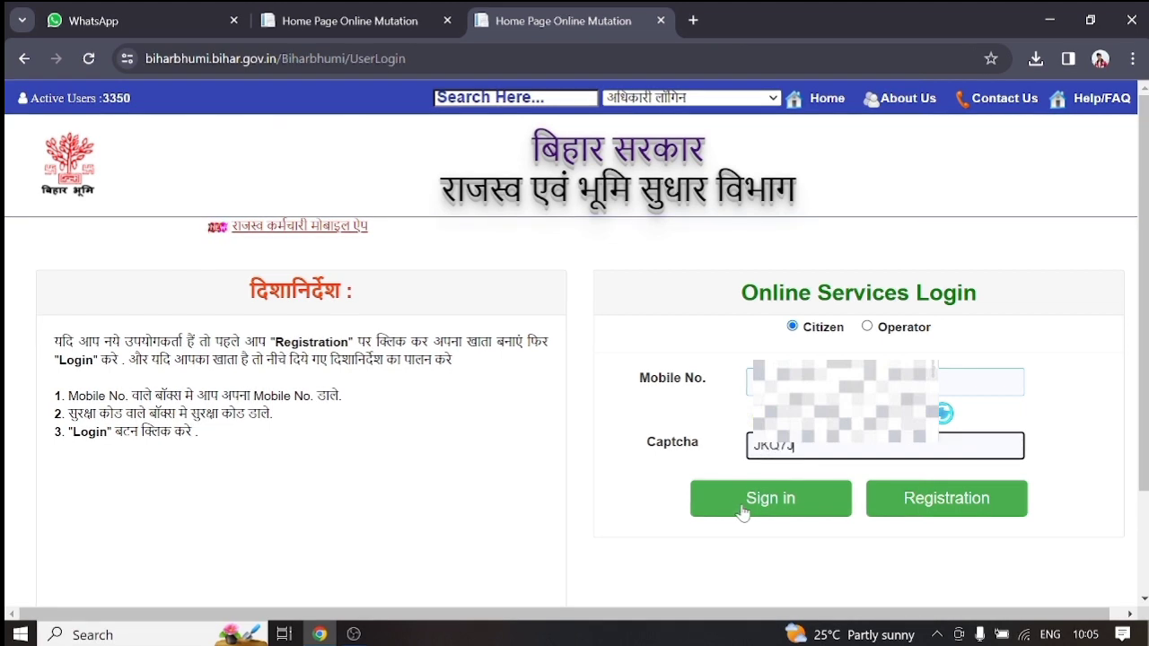
click(799, 511)
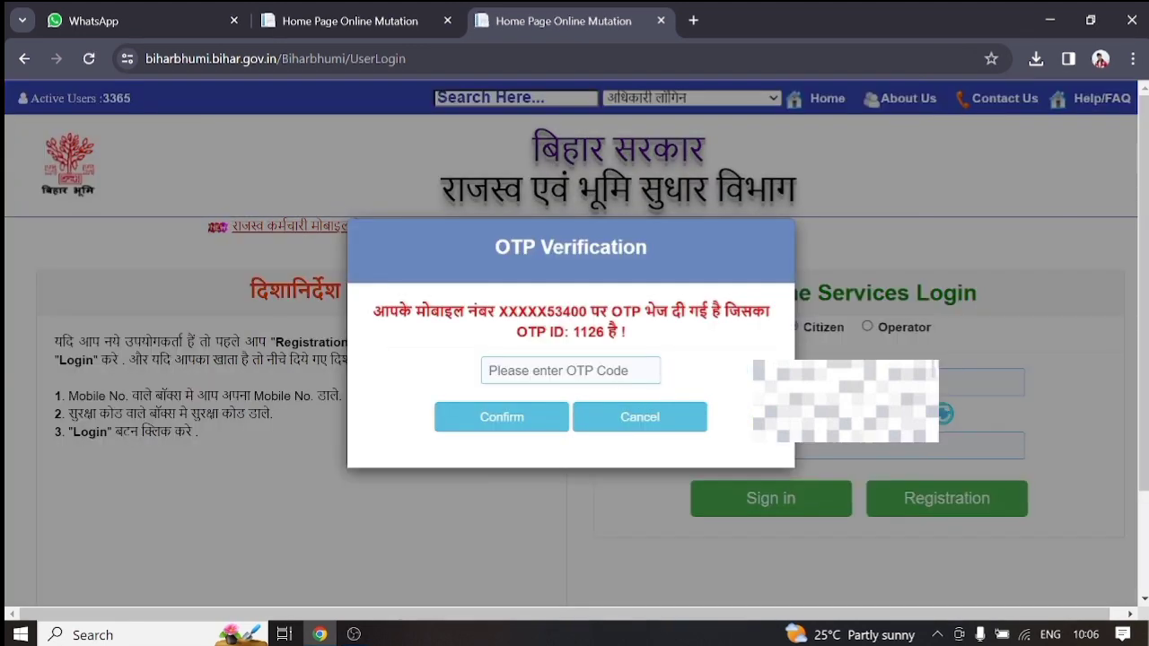
click(571, 371)
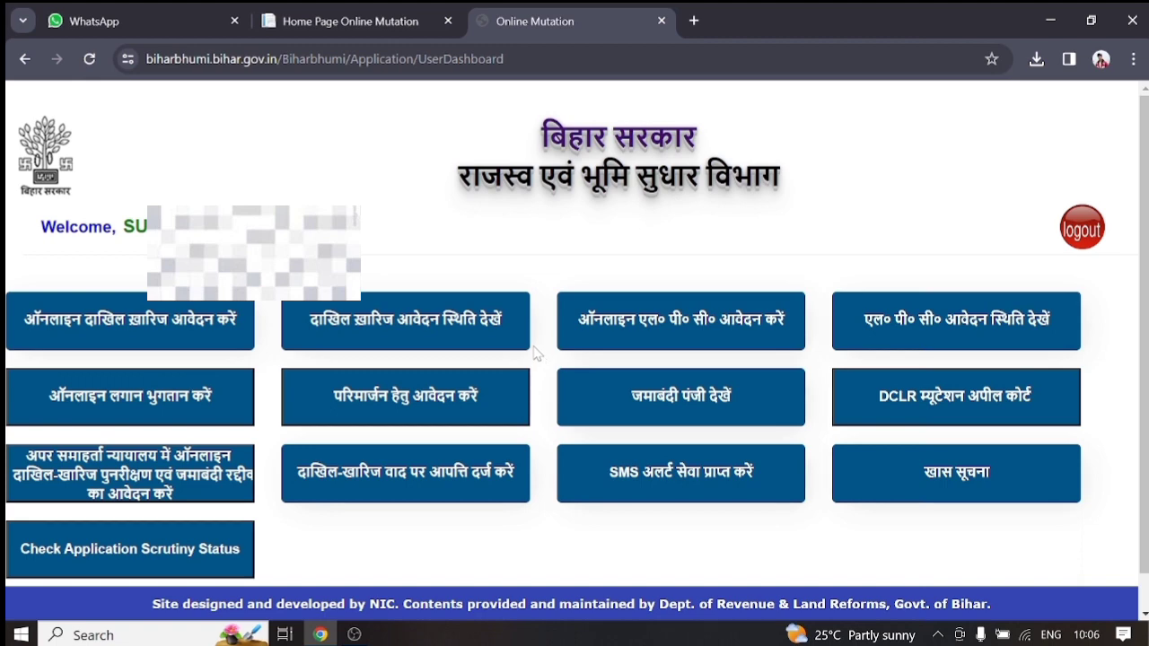
Open the online mutation application section from the citizen dashboard
click(136, 333)
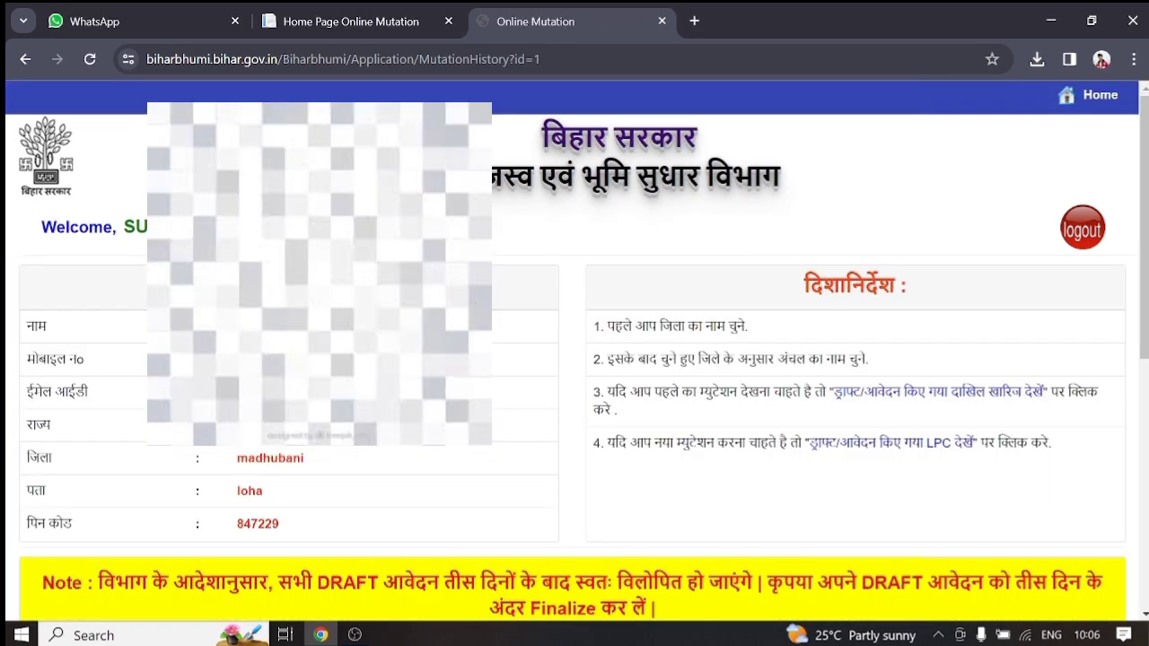
scroll(574, 350, down, 2)
scroll(296, 336, down, 3)
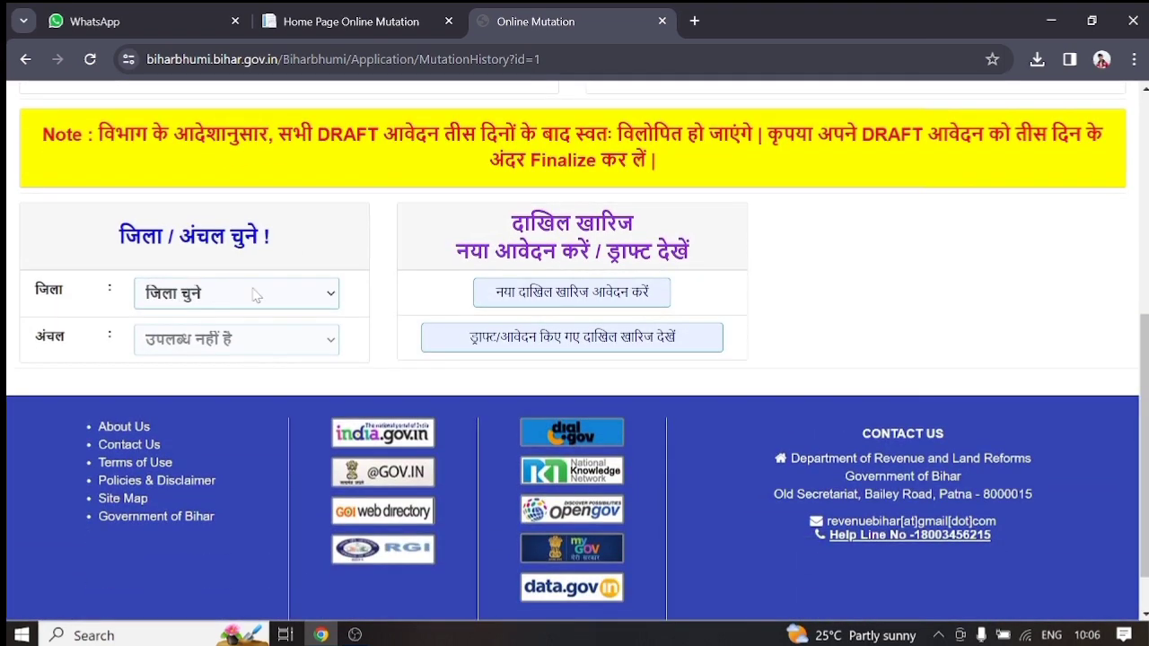
Select district Madhubani and circle Benipatti, then start a new mutation application
click(269, 296)
key(m)
key(m)
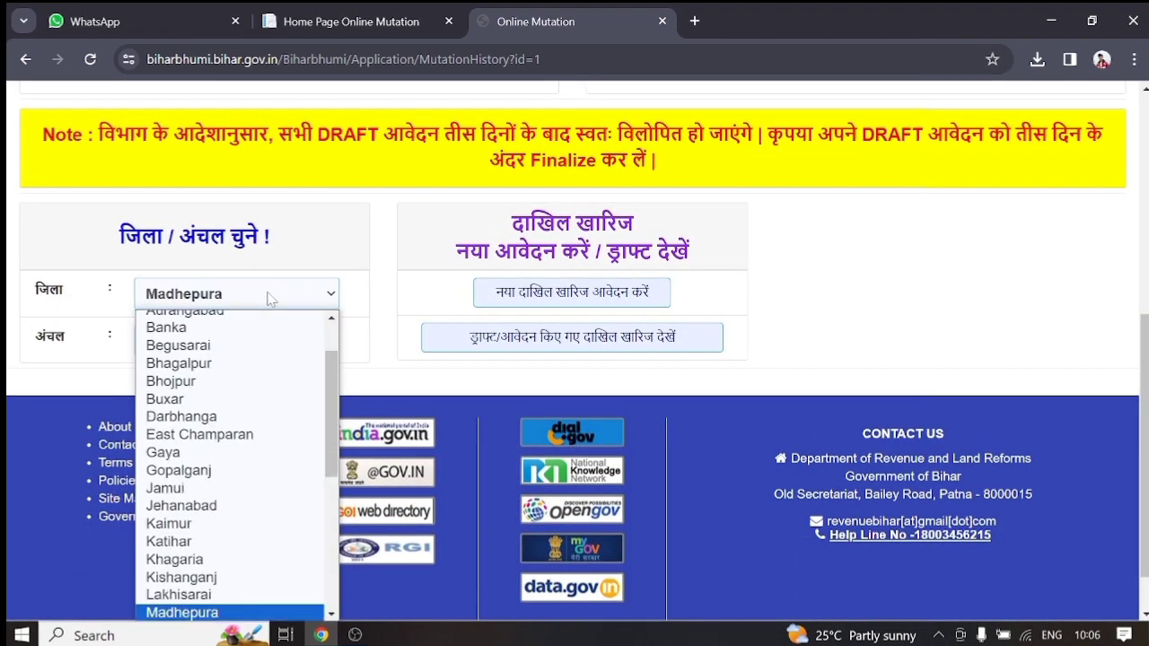
key(Return)
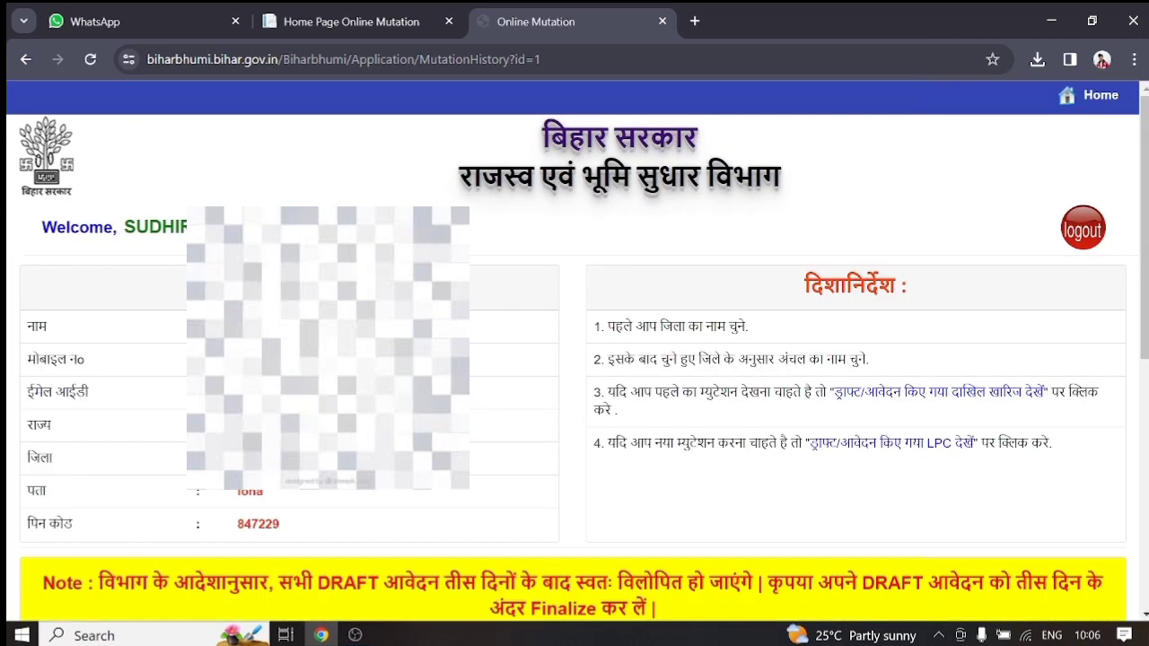
scroll(575, 359, down, 4)
click(236, 429)
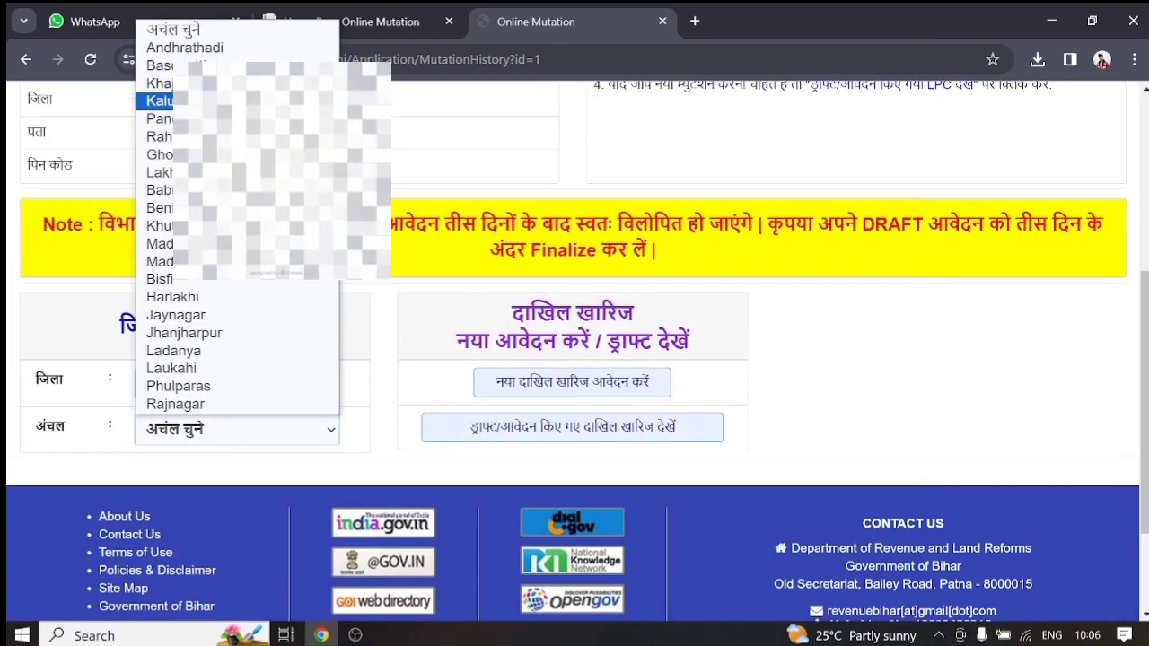
click(193, 207)
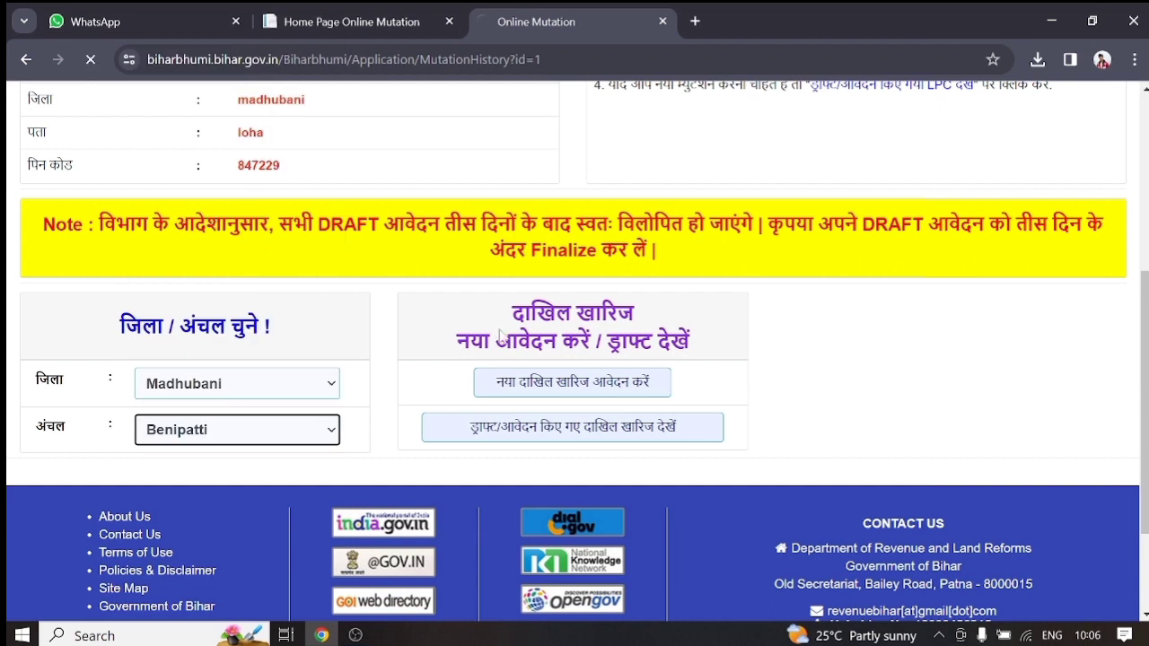
click(550, 391)
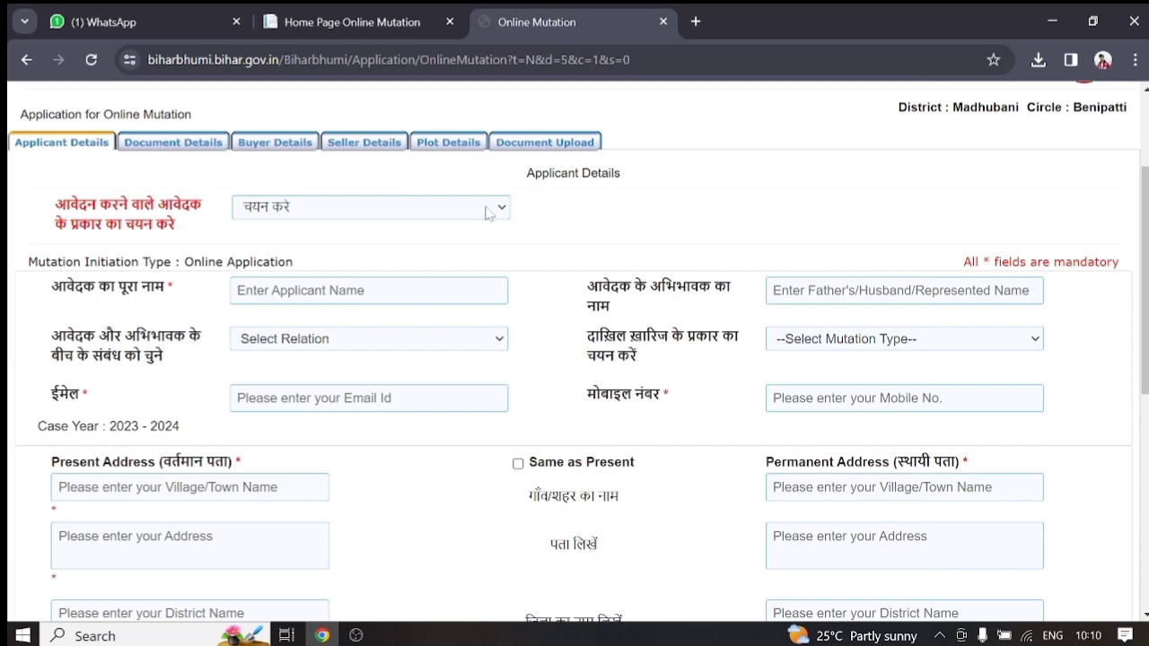
Set the applicant type to service provider and enter the applicant's and guardian's names
click(309, 215)
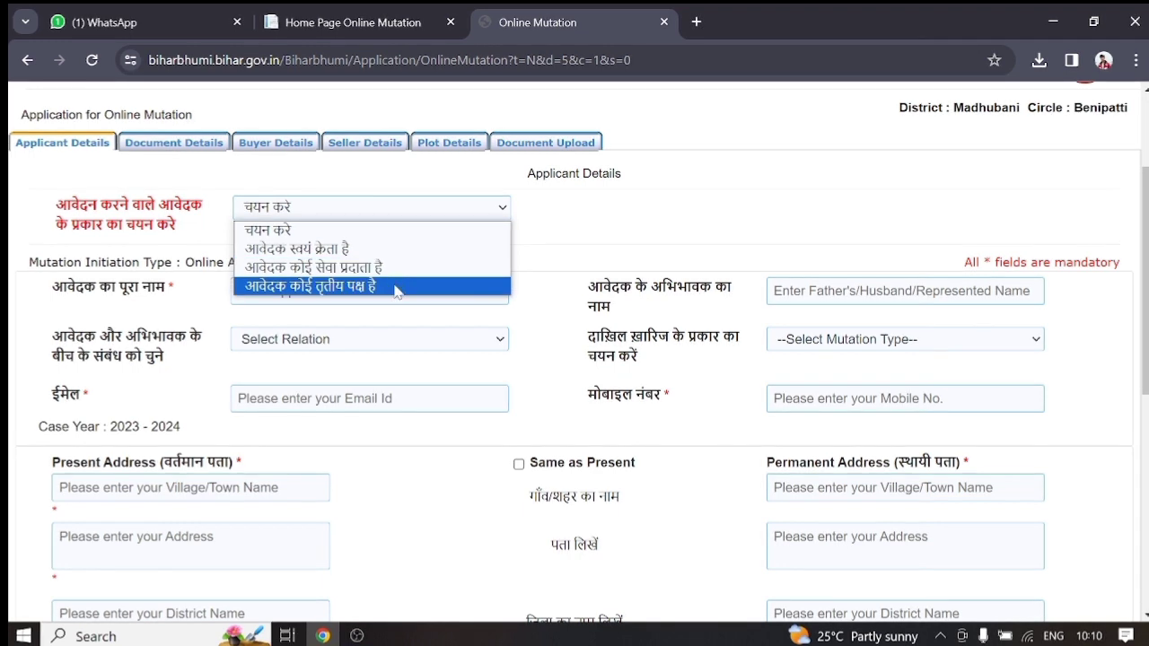
click(395, 272)
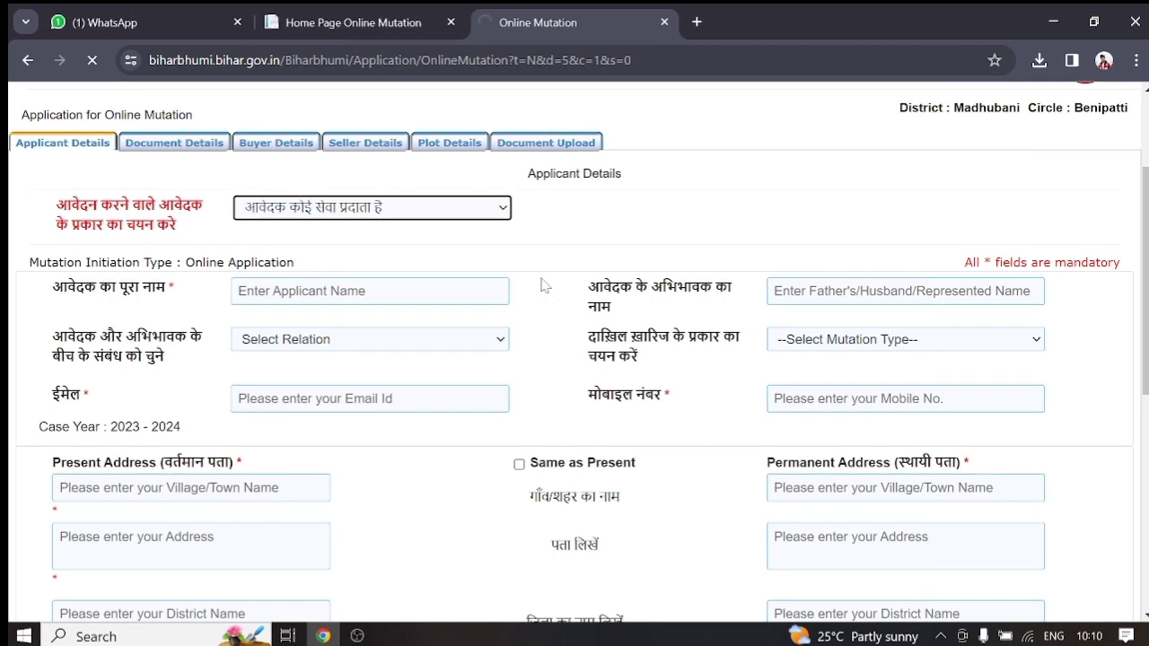
click(370, 279)
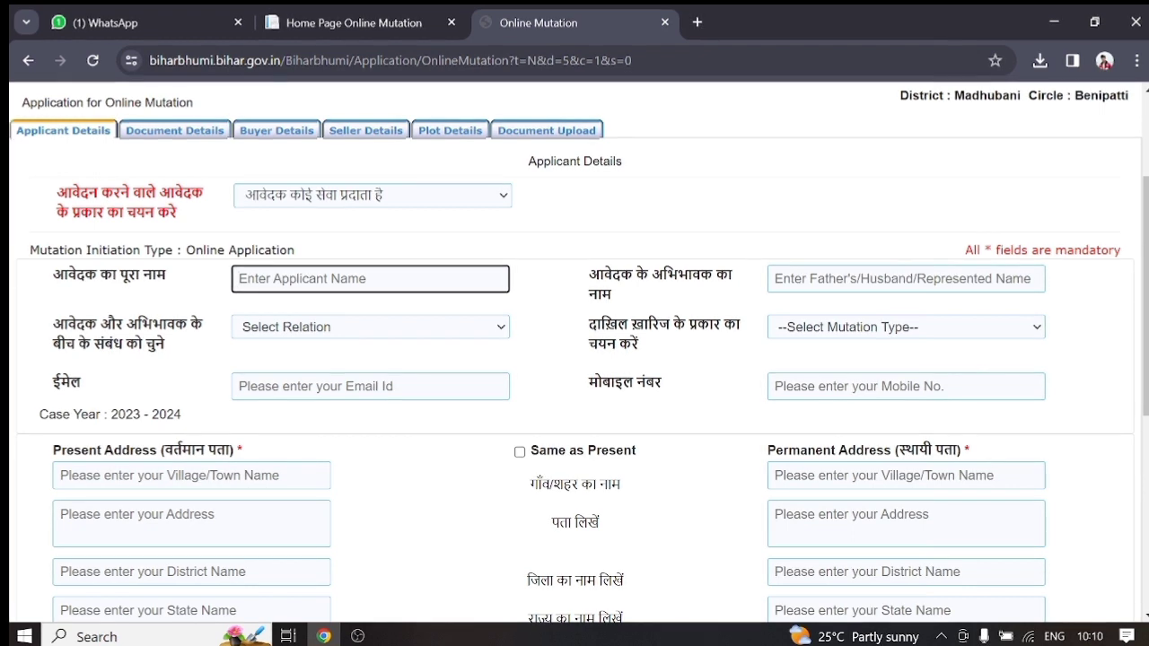
text(G)
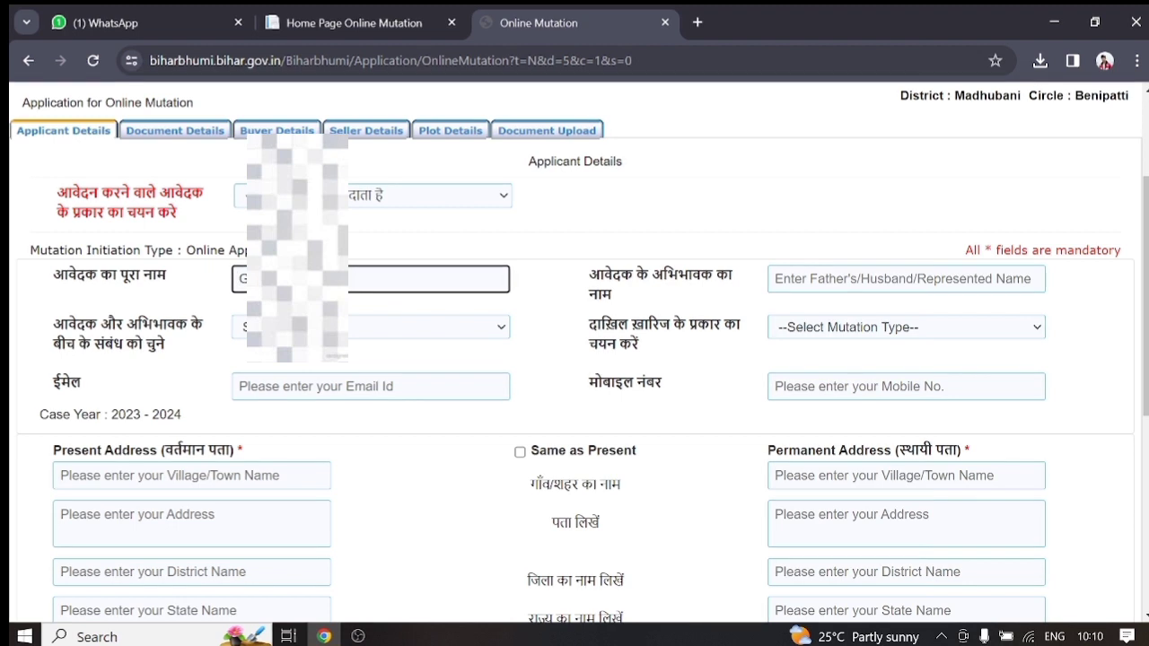
text(S)
click(905, 278)
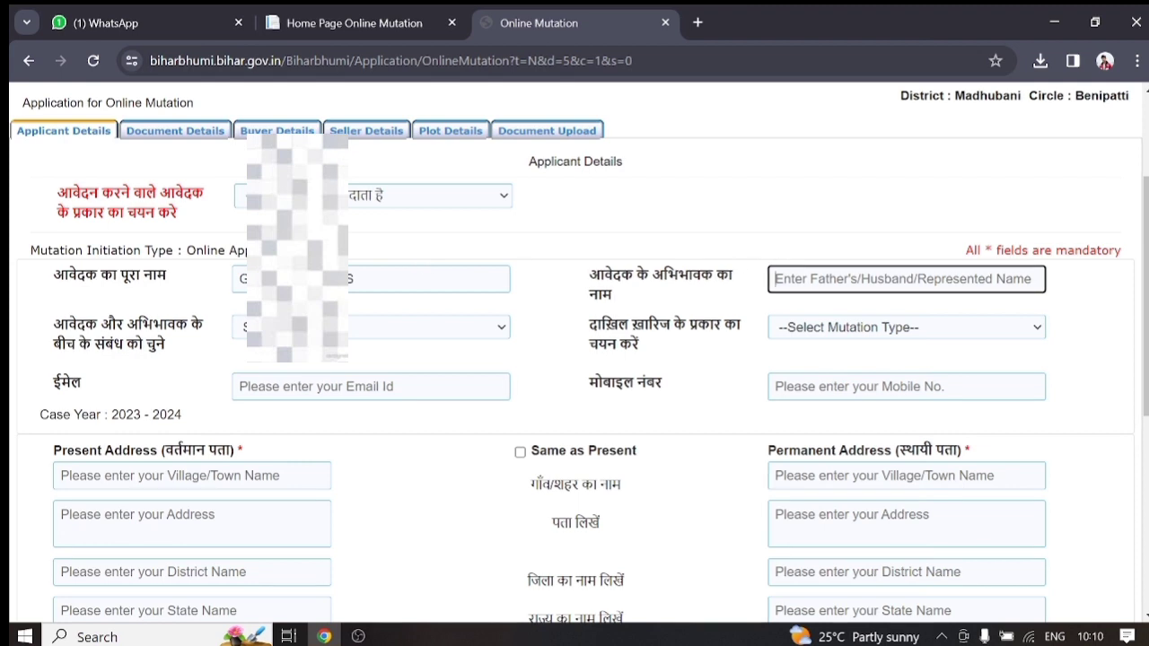
text(SUVA)
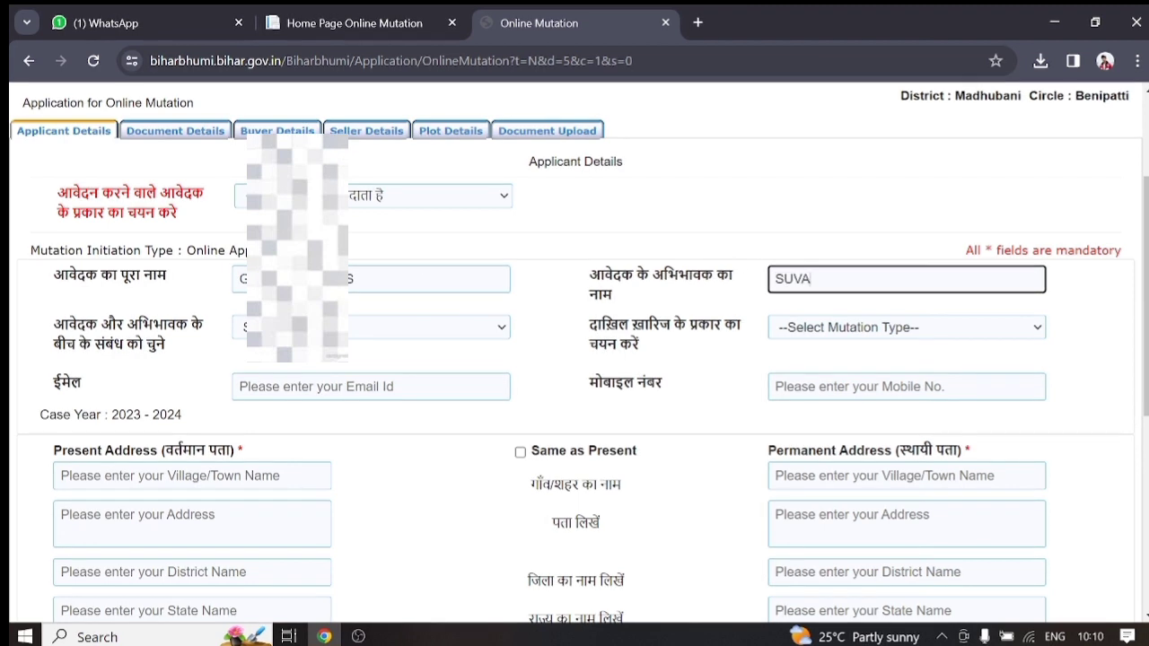
text(S)
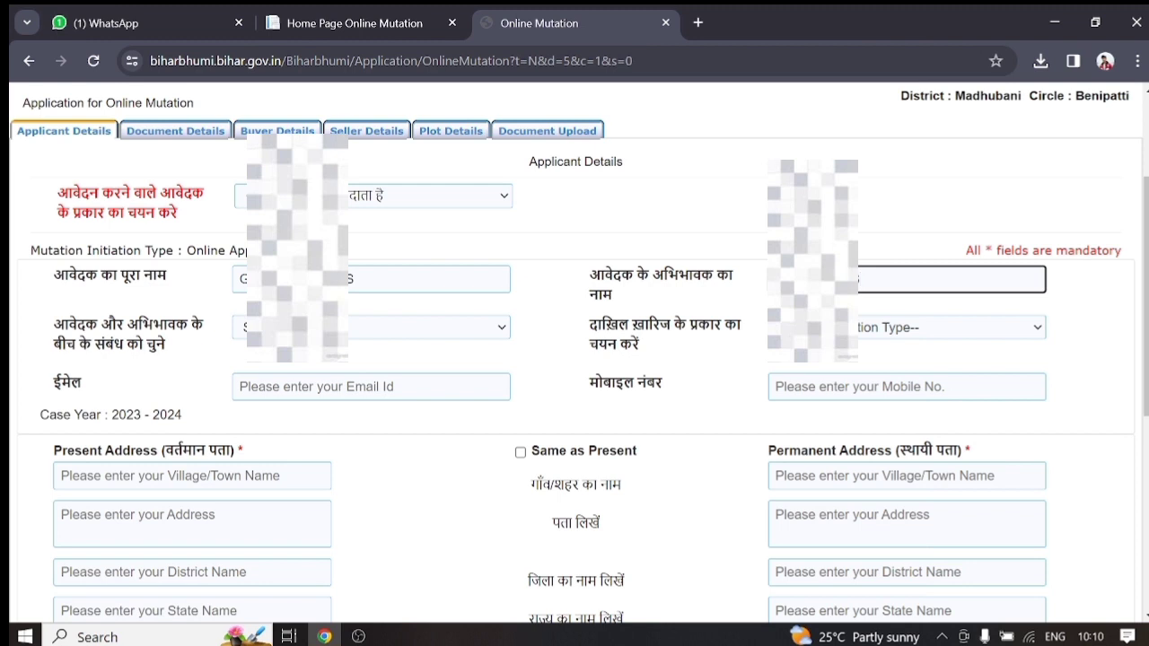
Set the guardian relation to Father and the mutation type to Sale/Purchase
click(353, 331)
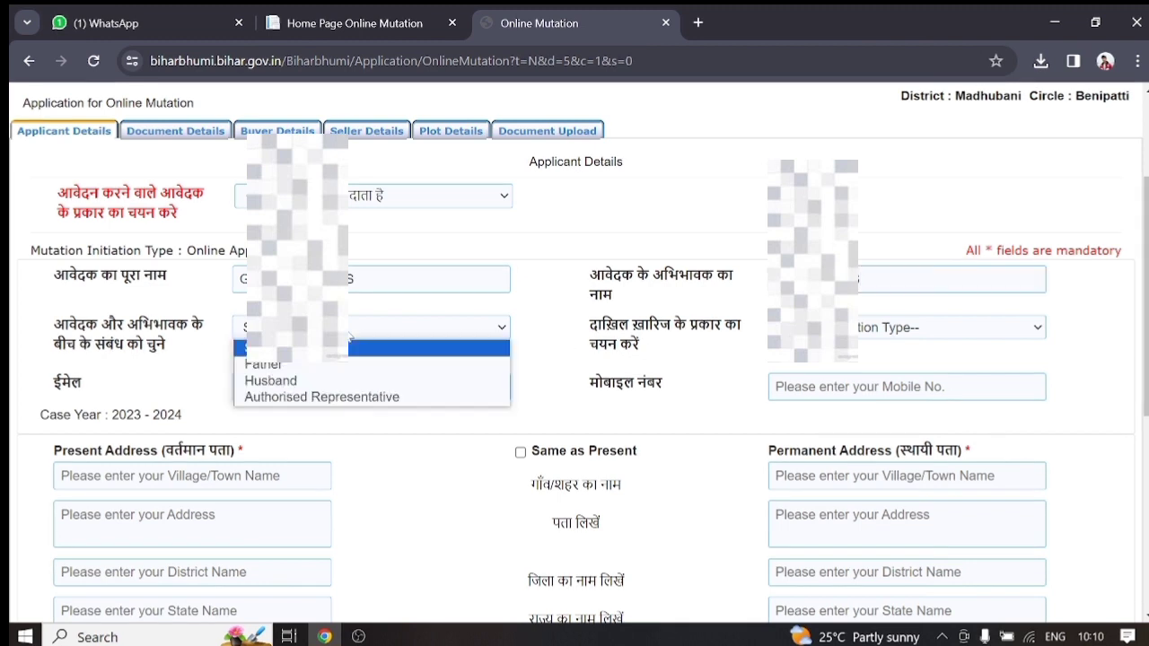
click(351, 366)
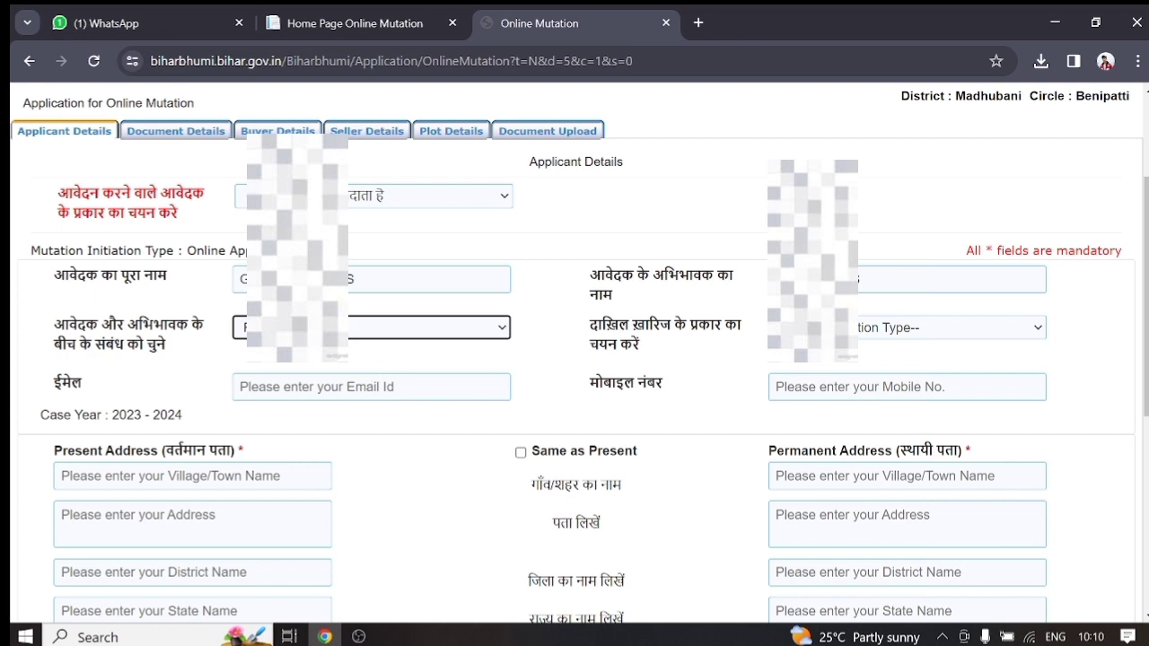
click(821, 328)
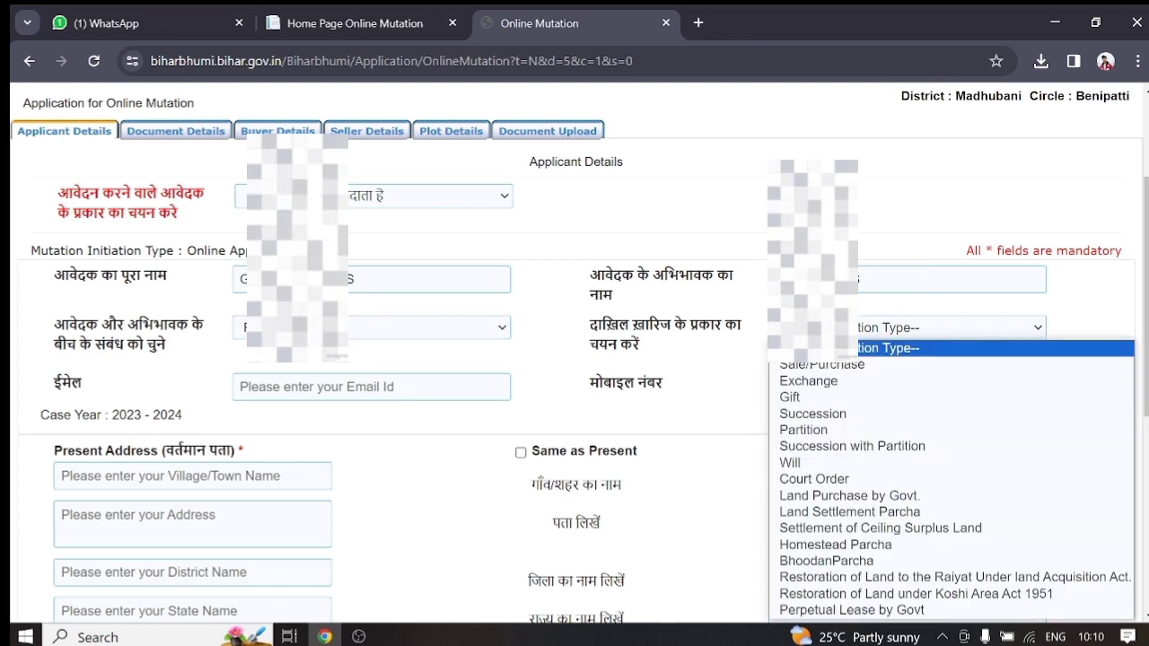
click(828, 366)
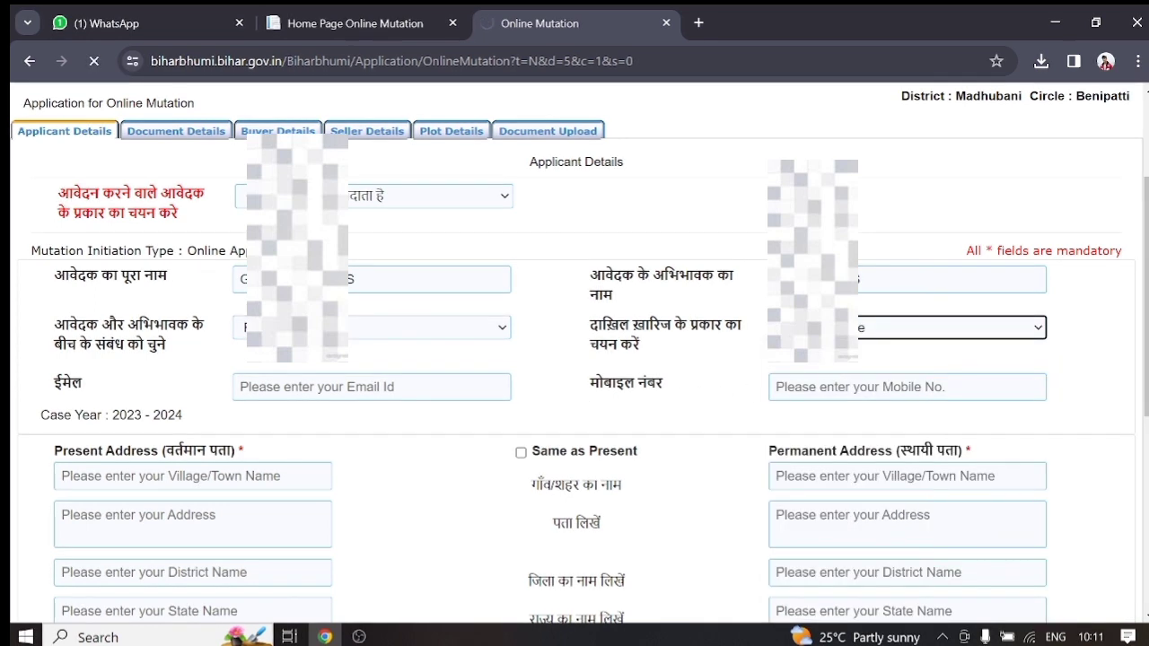
scroll(328, 377, down, 1)
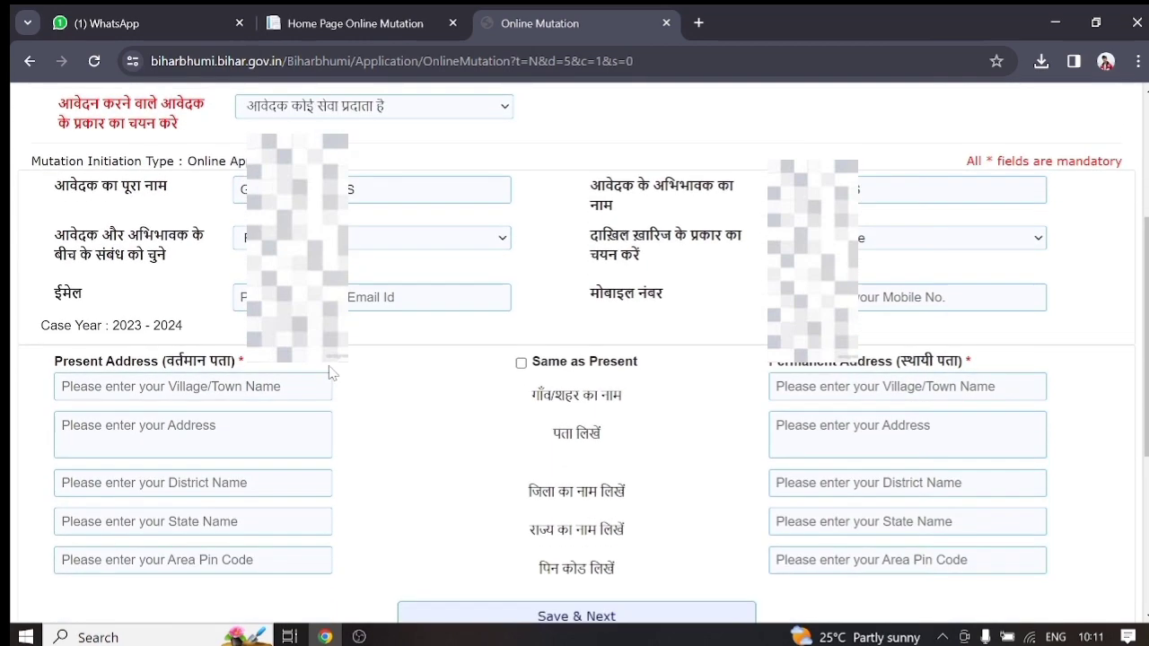
Fill in the applicant's e-mail address and mobile number
click(422, 297)
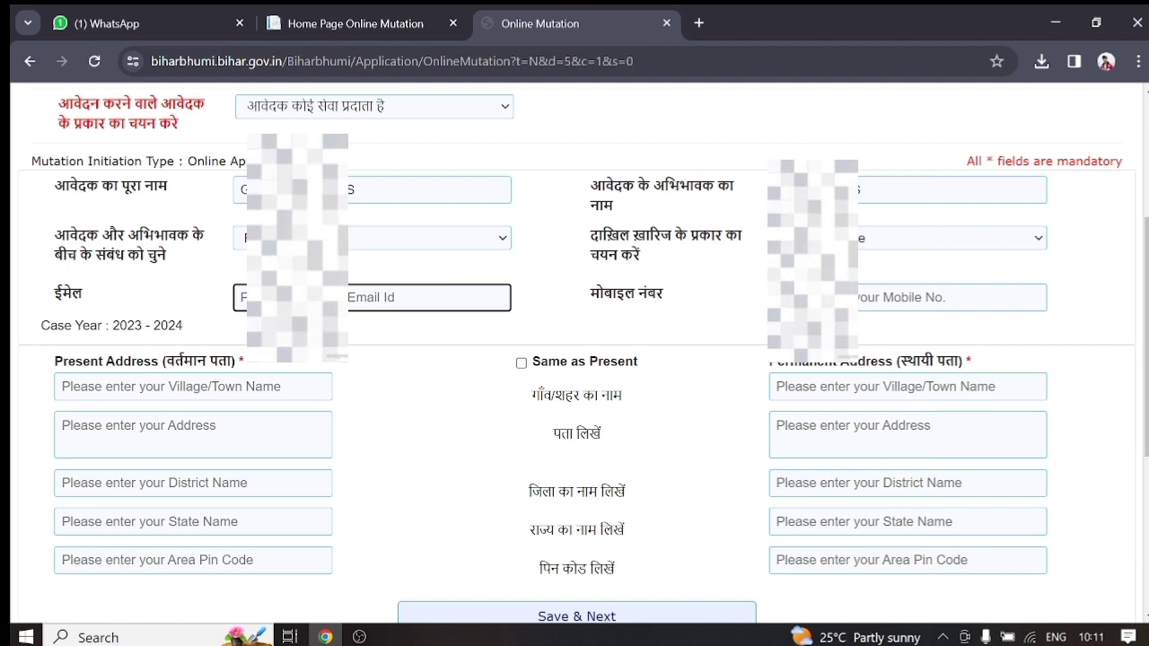
text(G)
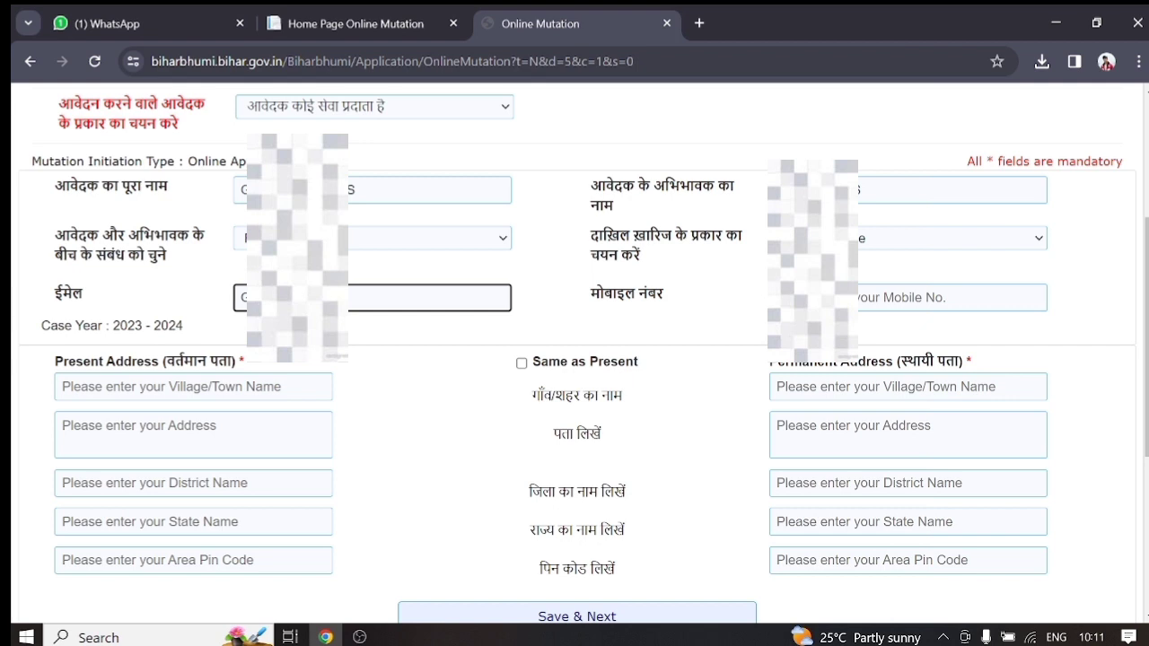
text(l)
text(IL.COM)
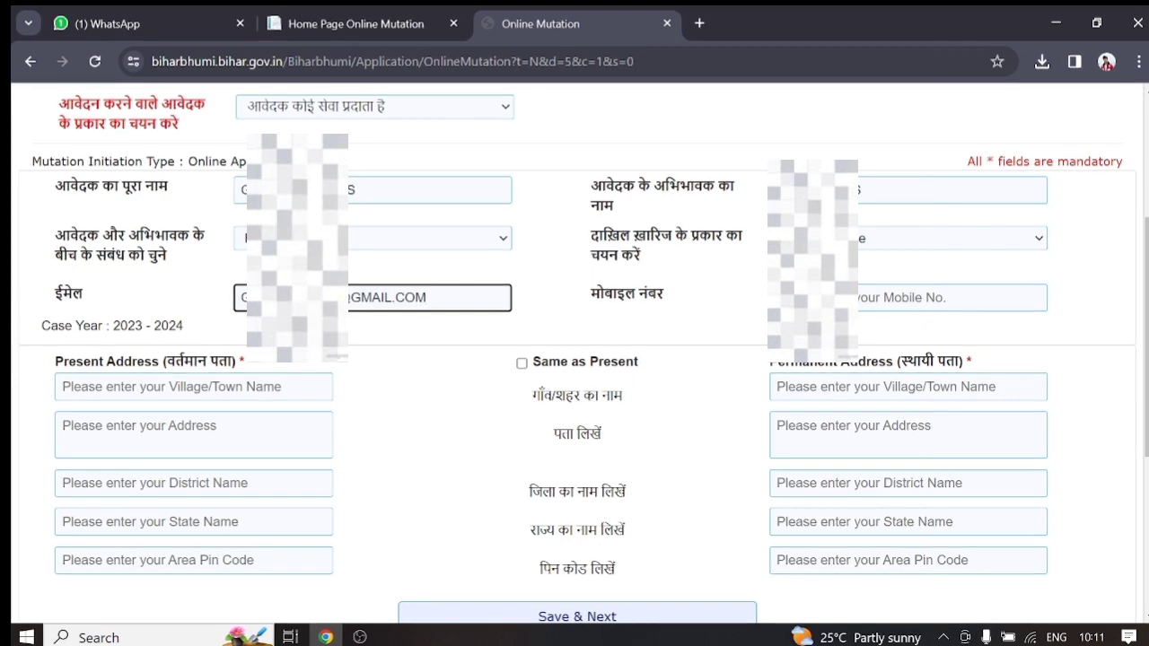
key(Tab)
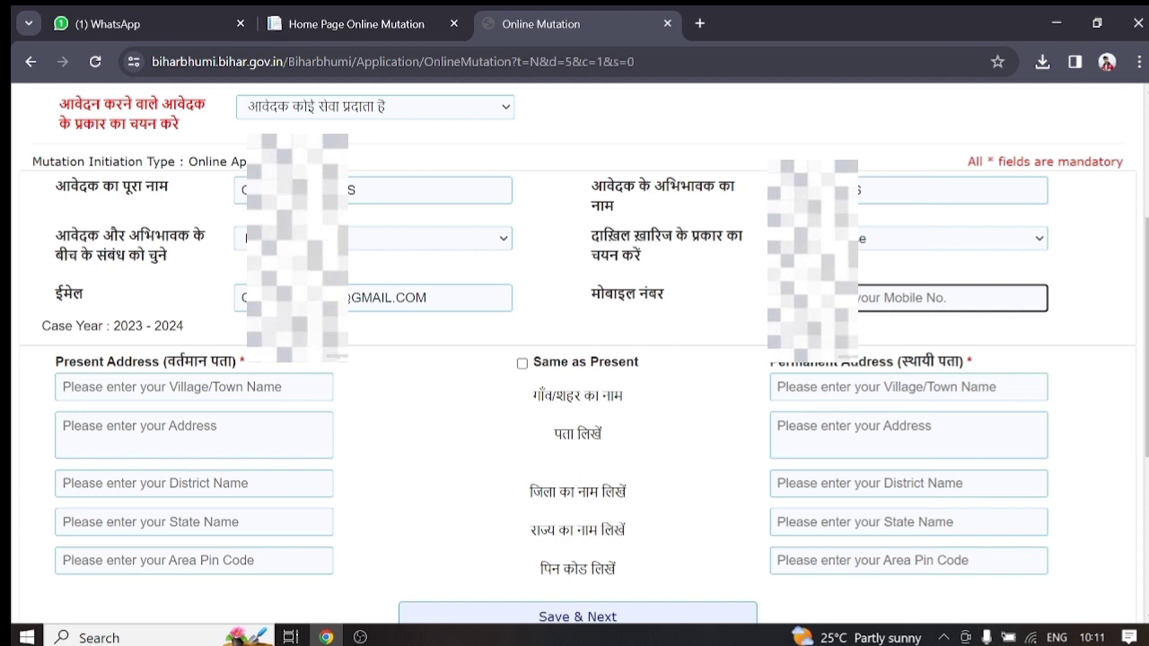
text(9)
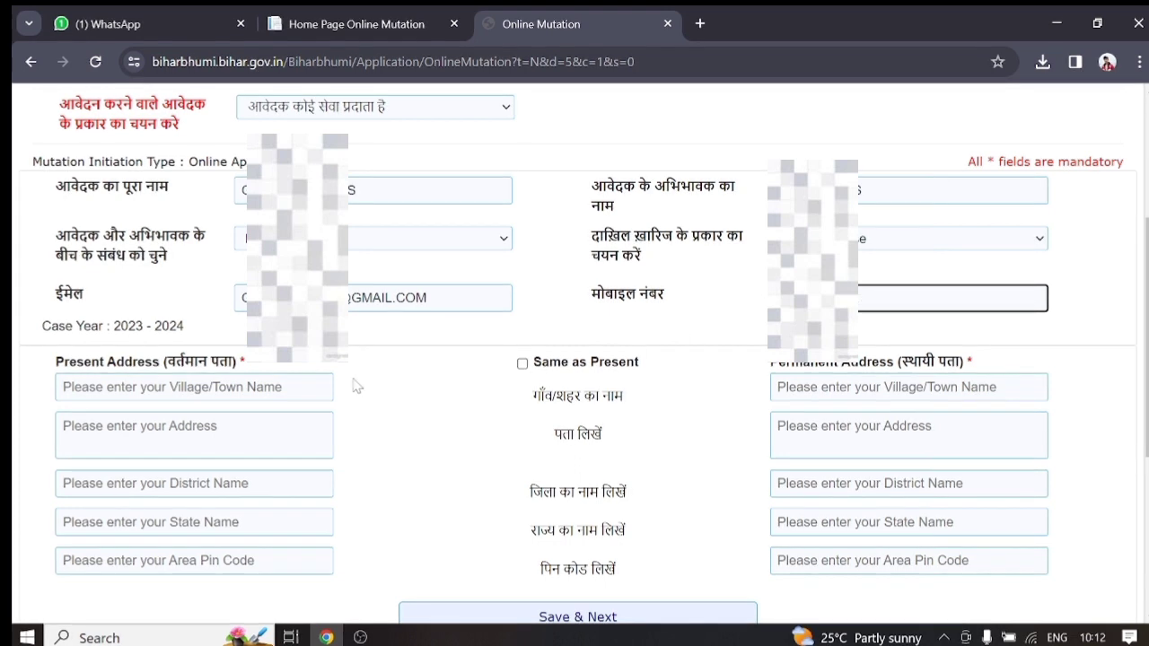
Enter the present address: village, address line, district, state and pin code
click(306, 387)
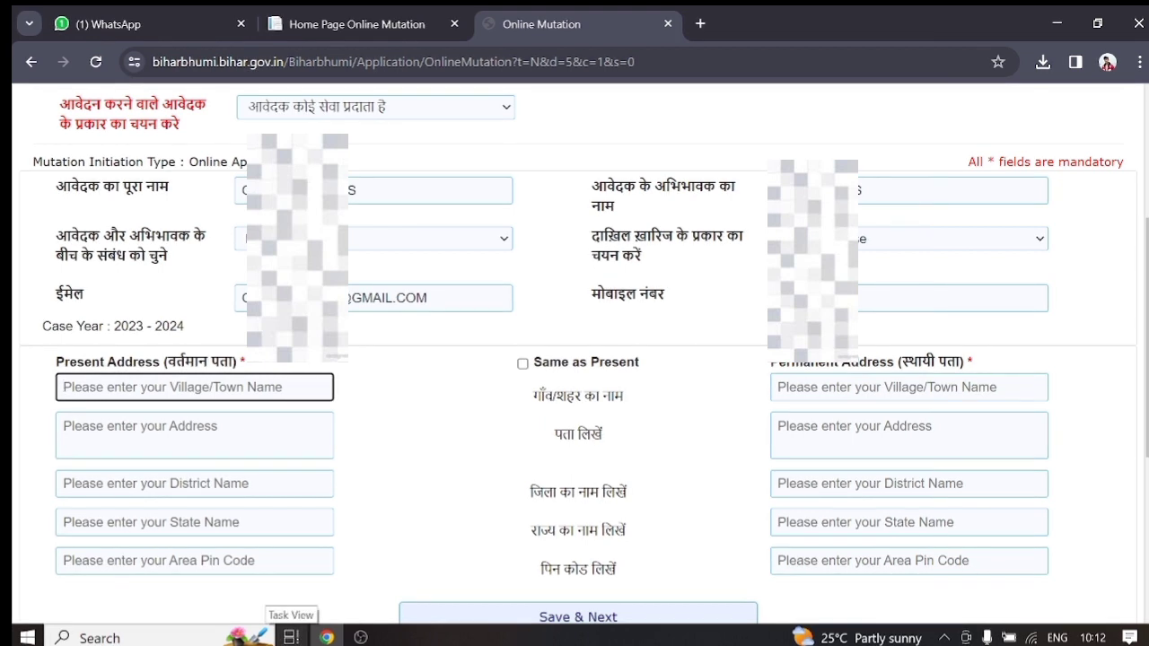
key(Tab)
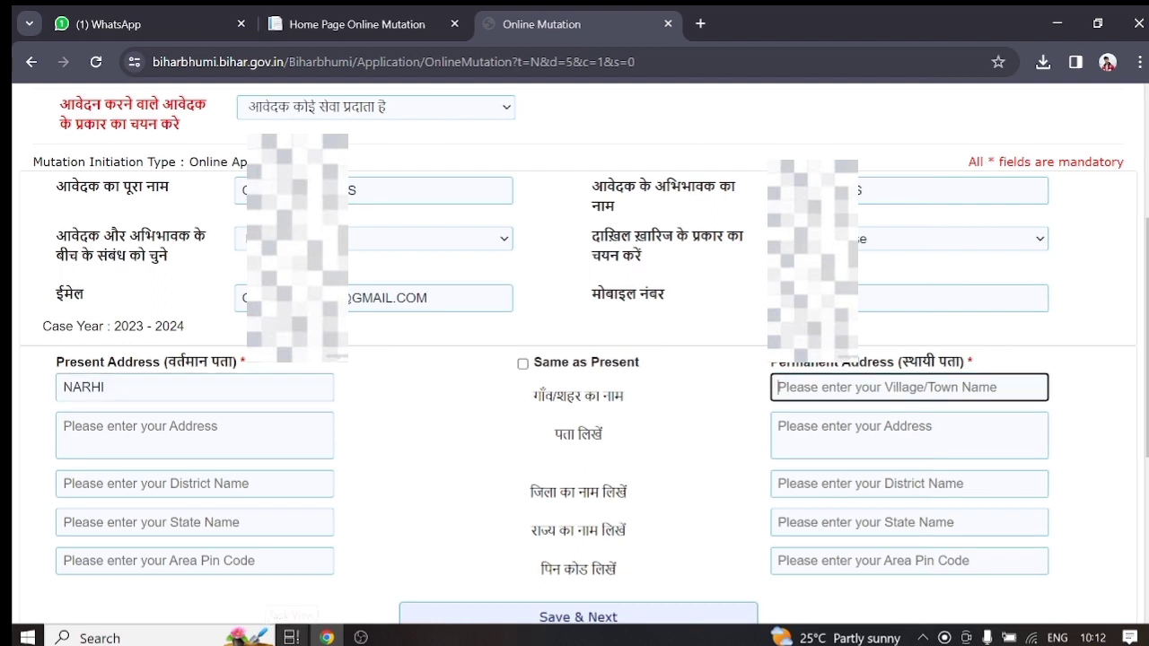
key(Tab)
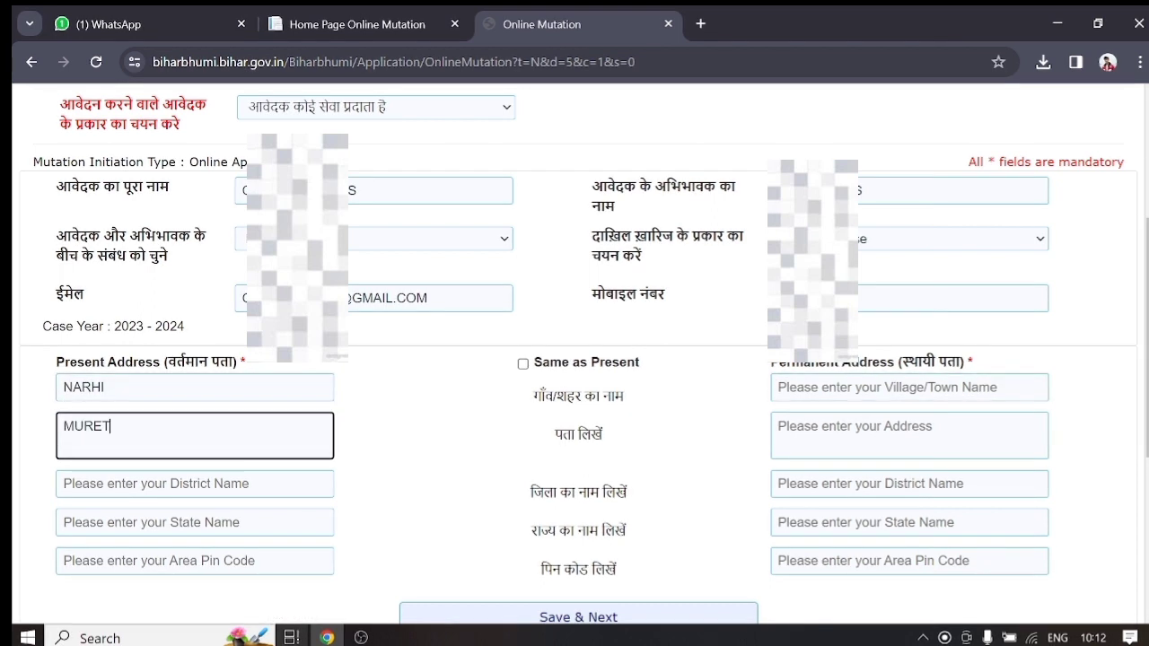
key(Tab)
key(Tab)
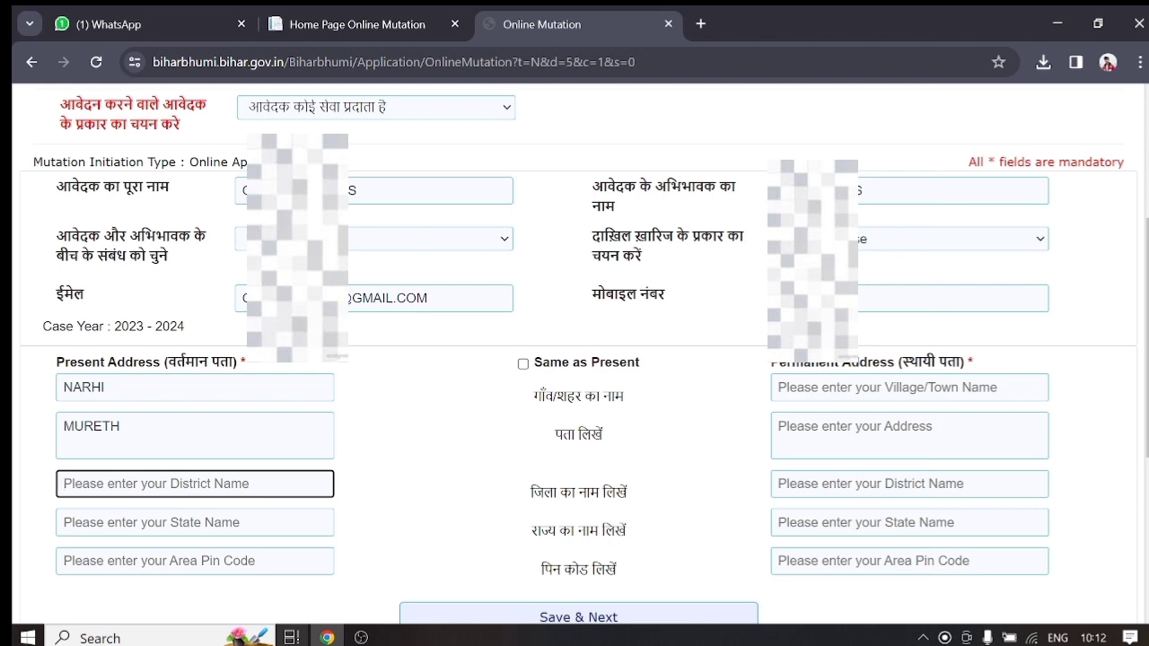
key(Tab)
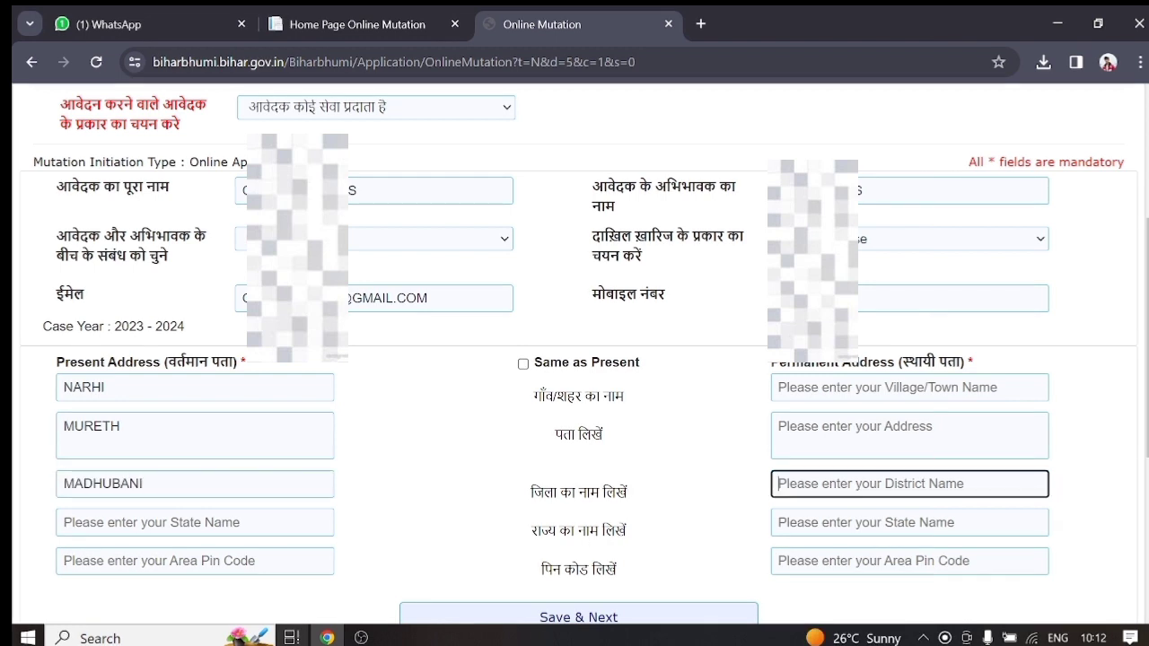
key(Tab)
key(Tab)
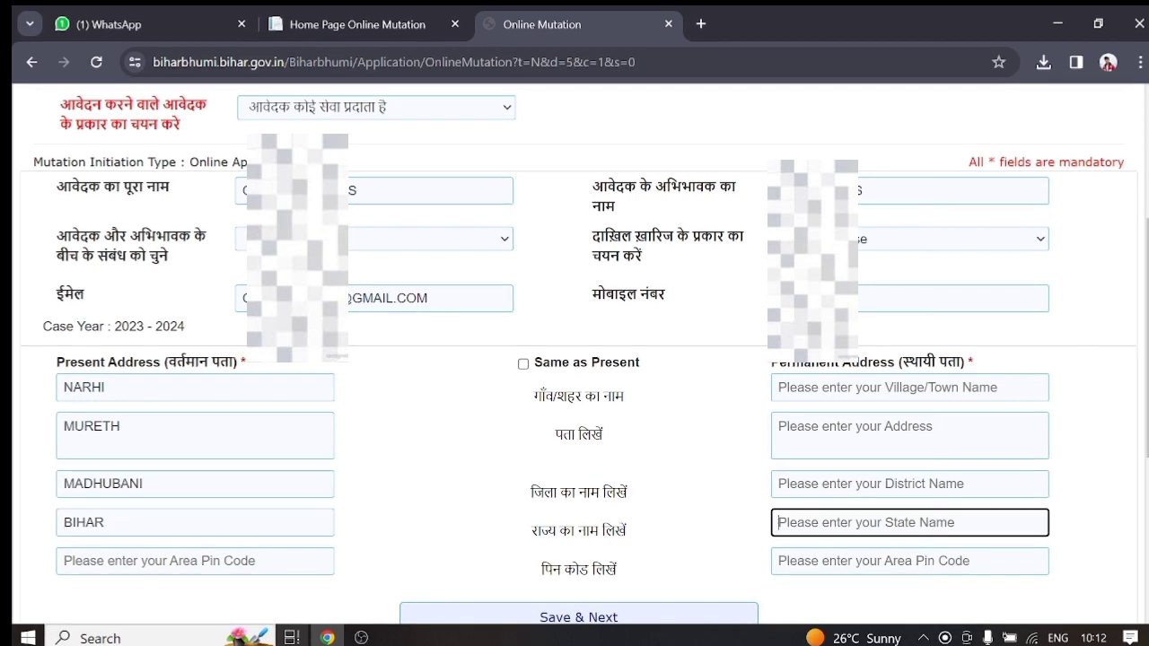
key(Tab)
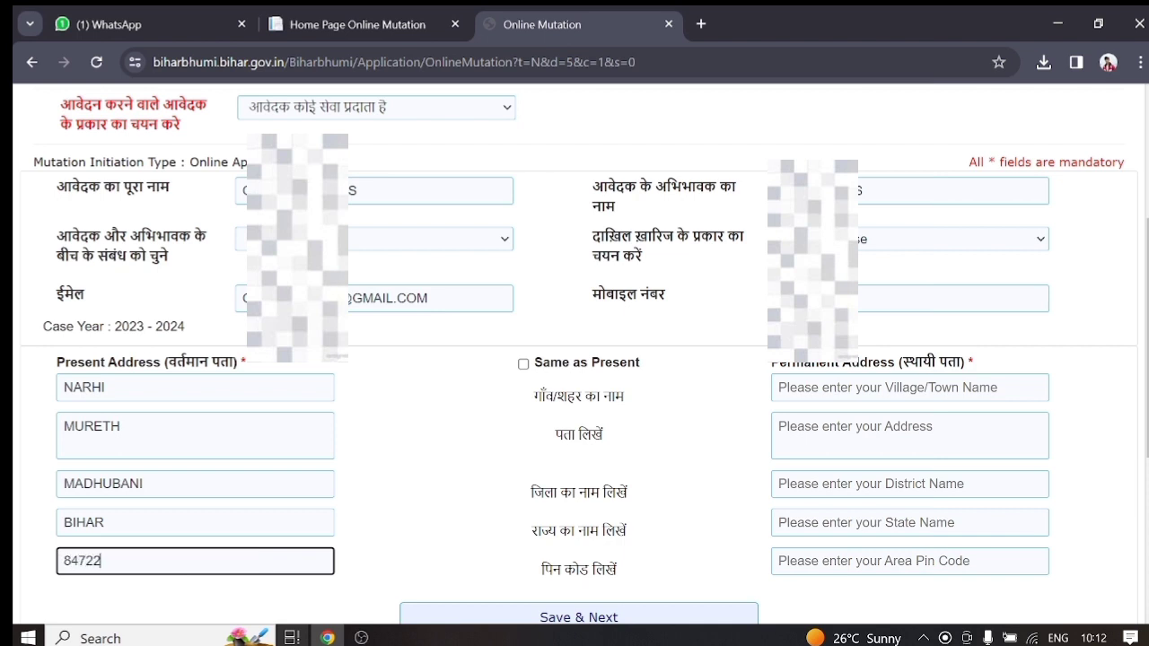
text(9)
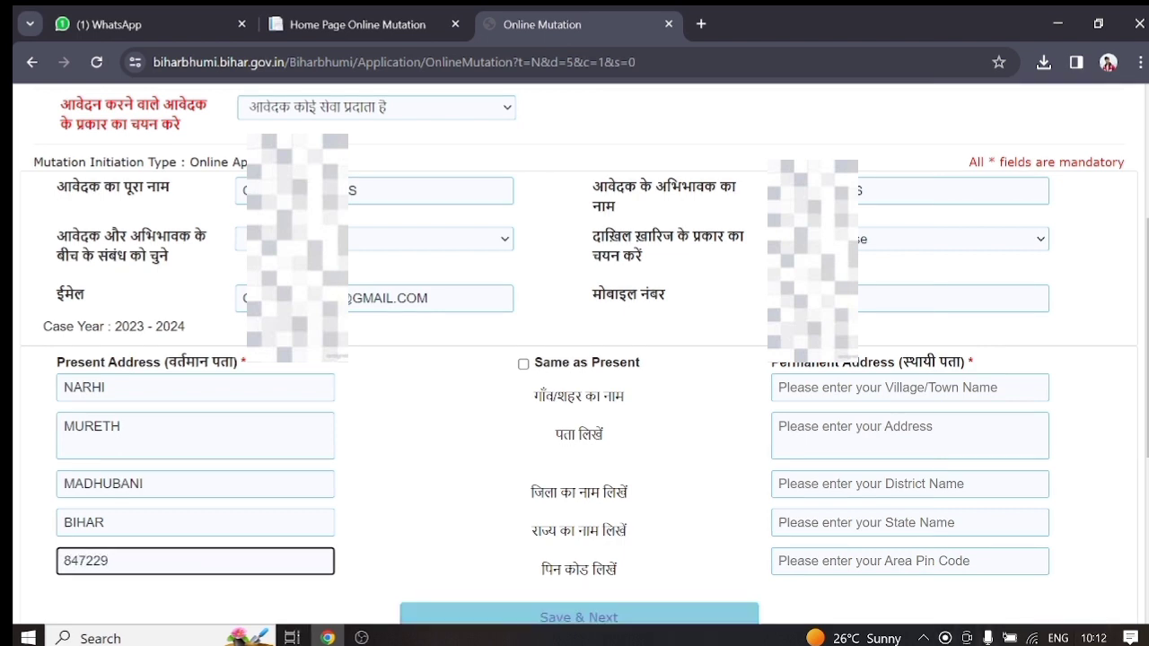
Mark the permanent address as same as present and save the applicant details
scroll(237, 538, down, 2)
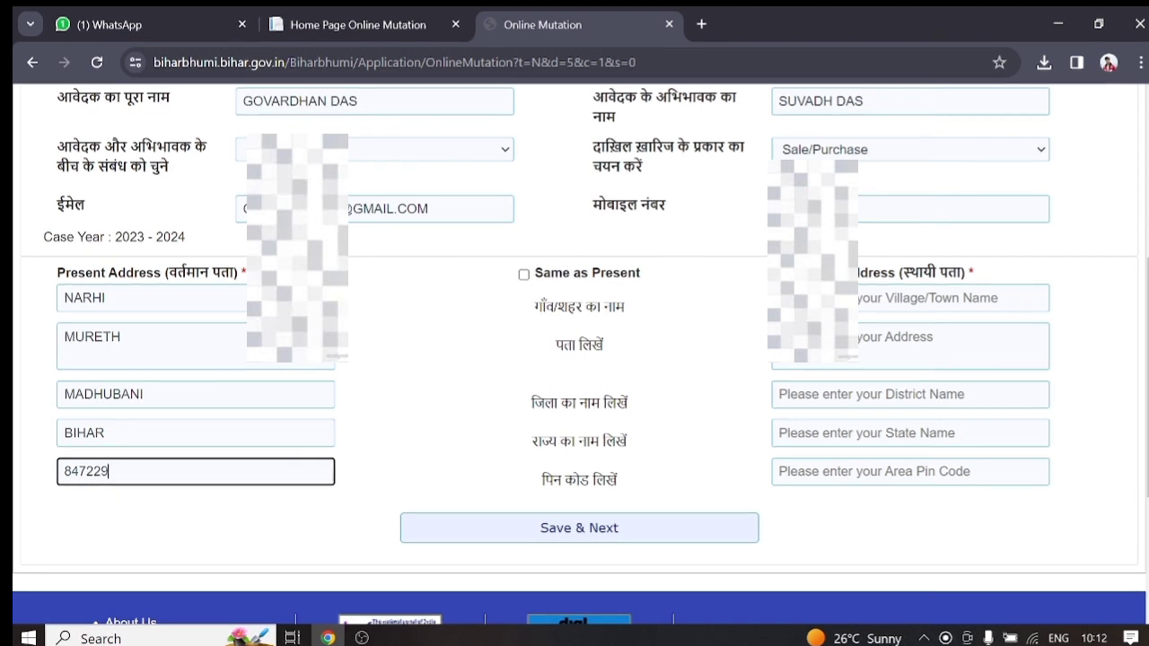
click(524, 273)
scroll(467, 403, down, 2)
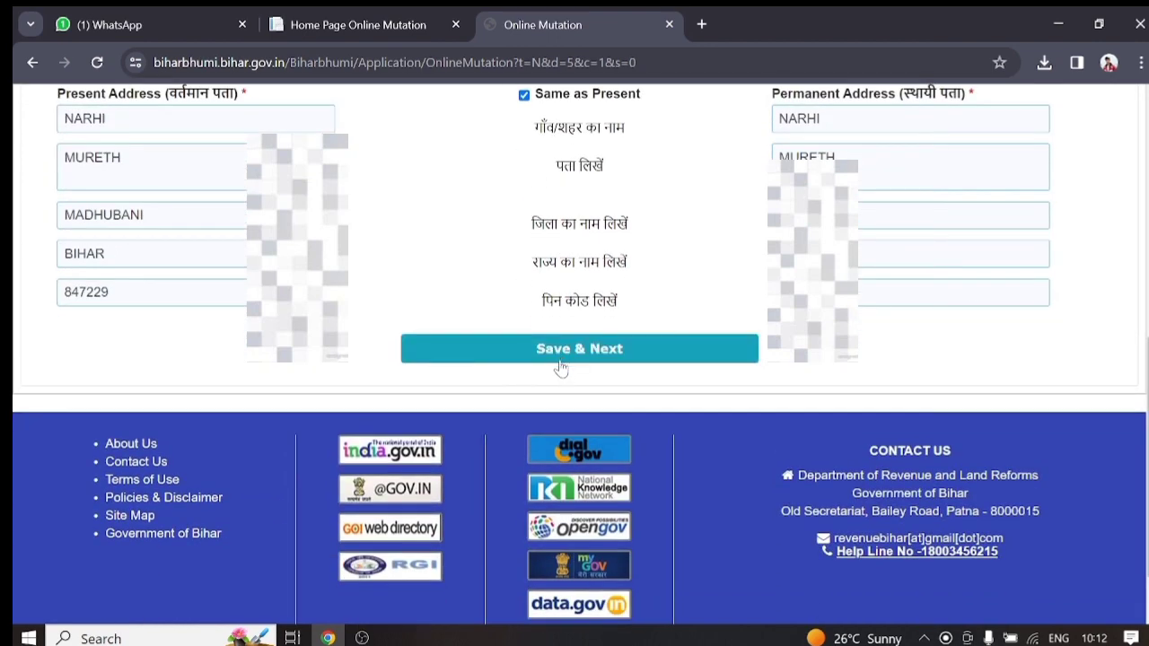
click(560, 364)
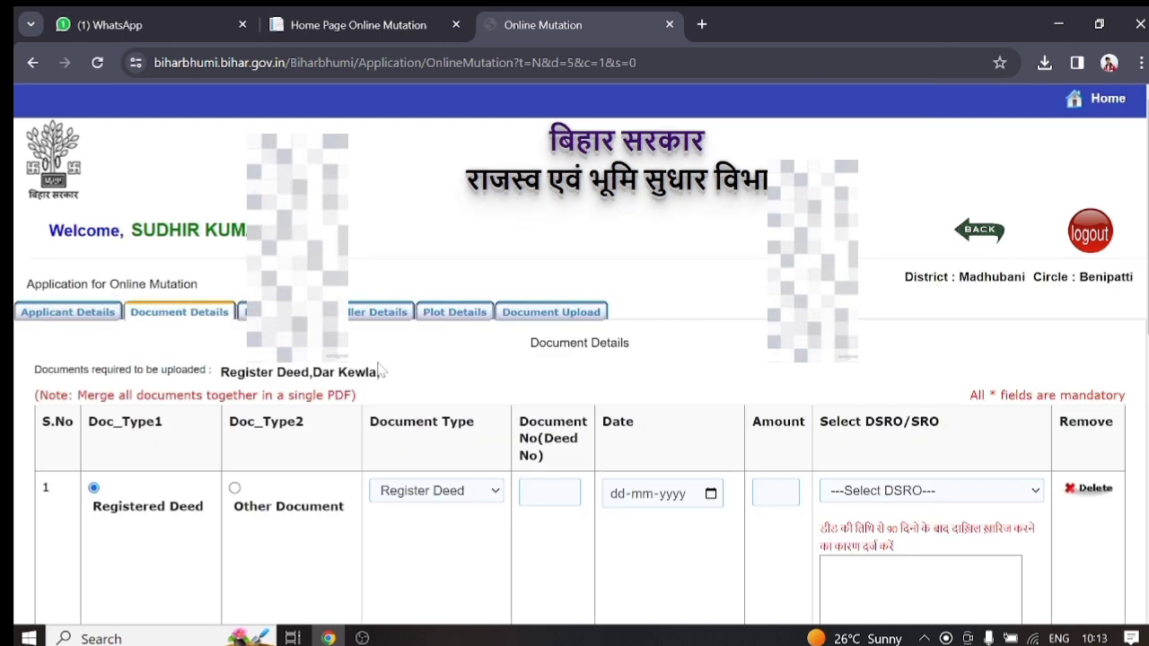
Fill the registered deed row's deed number, deed date and an amount of 225000
scroll(395, 377, down, 2)
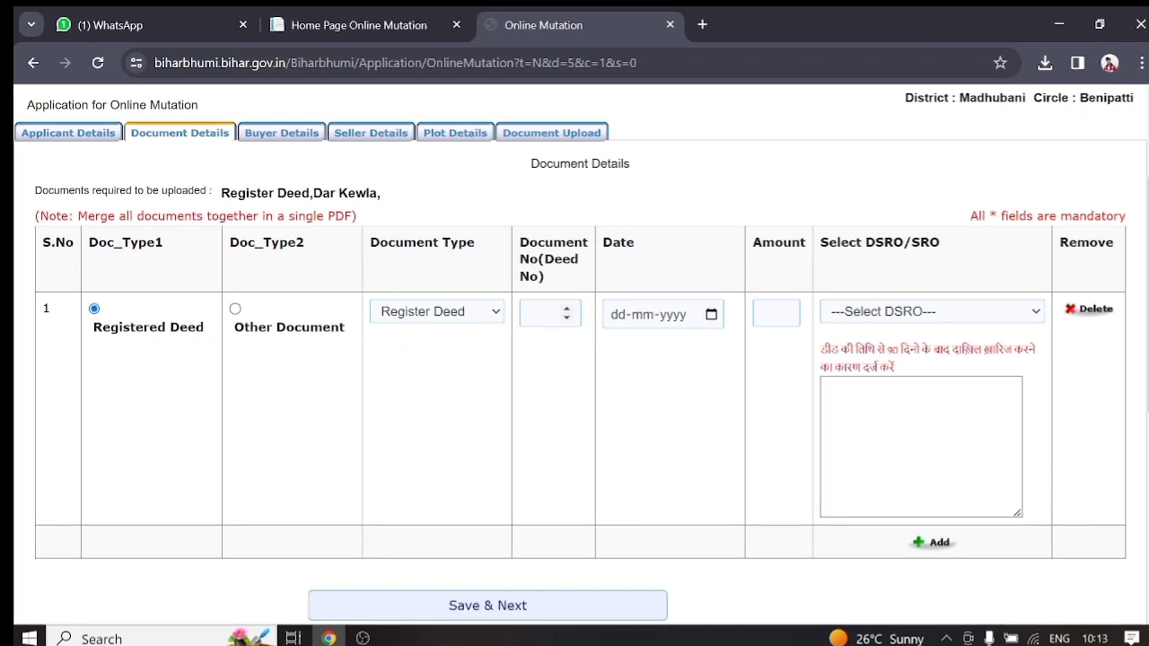
click(540, 314)
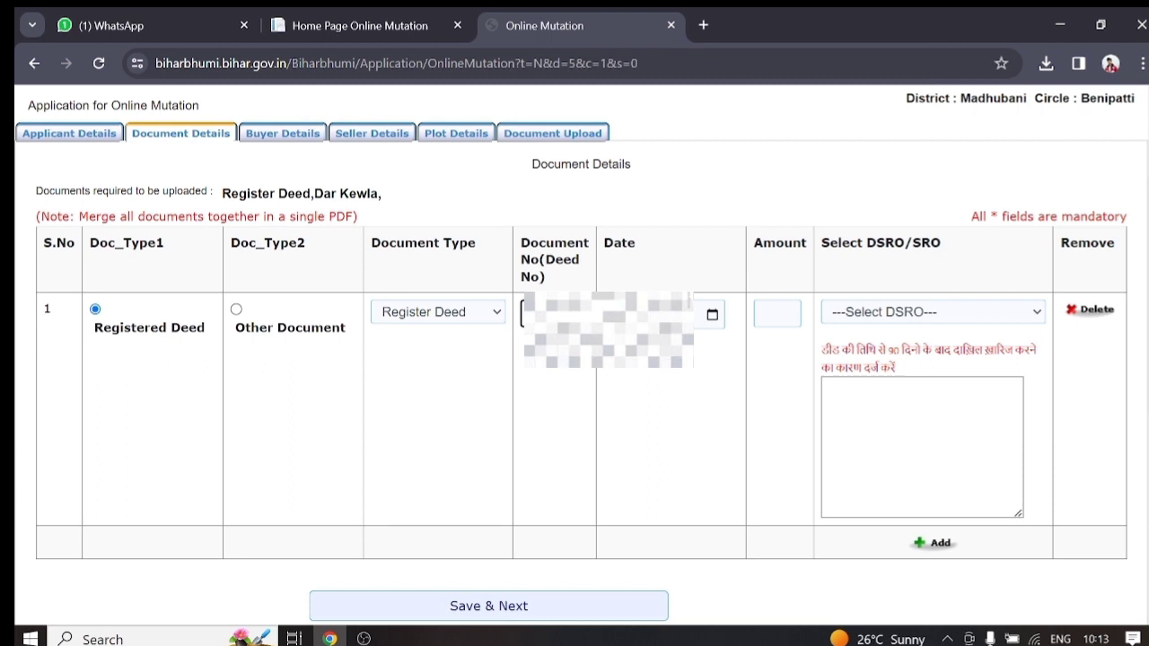
click(621, 314)
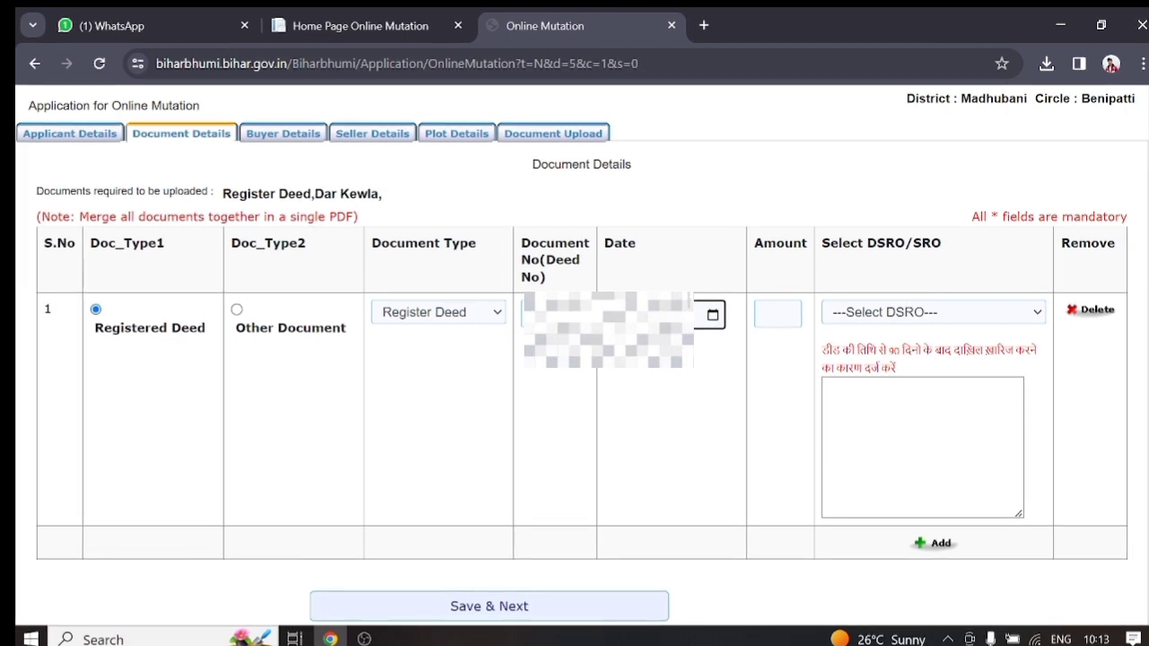
click(768, 314)
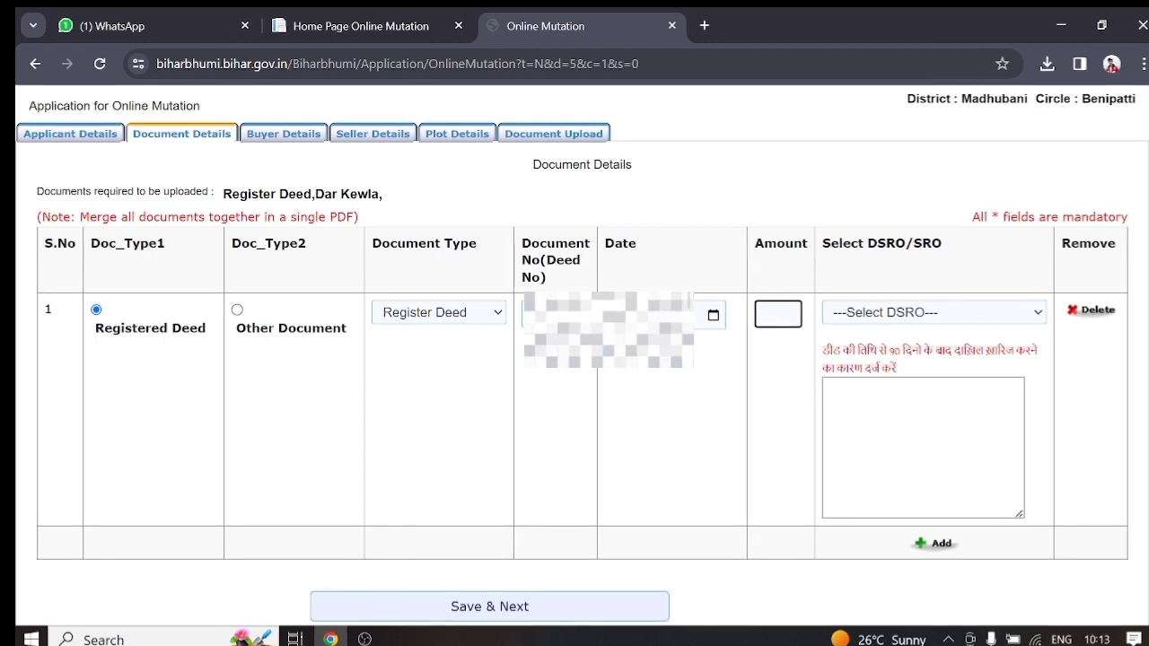
text(225000)
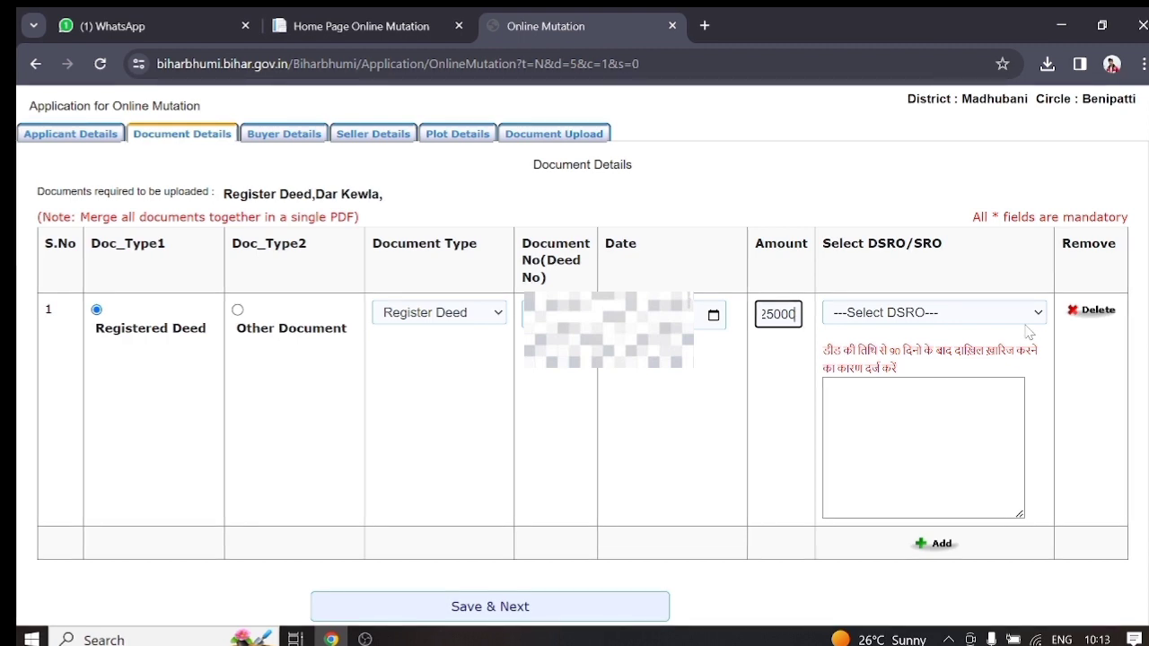
Choose Benipatti as DSRO, enter delay reason 'KISI JARU', and save the document details
click(897, 314)
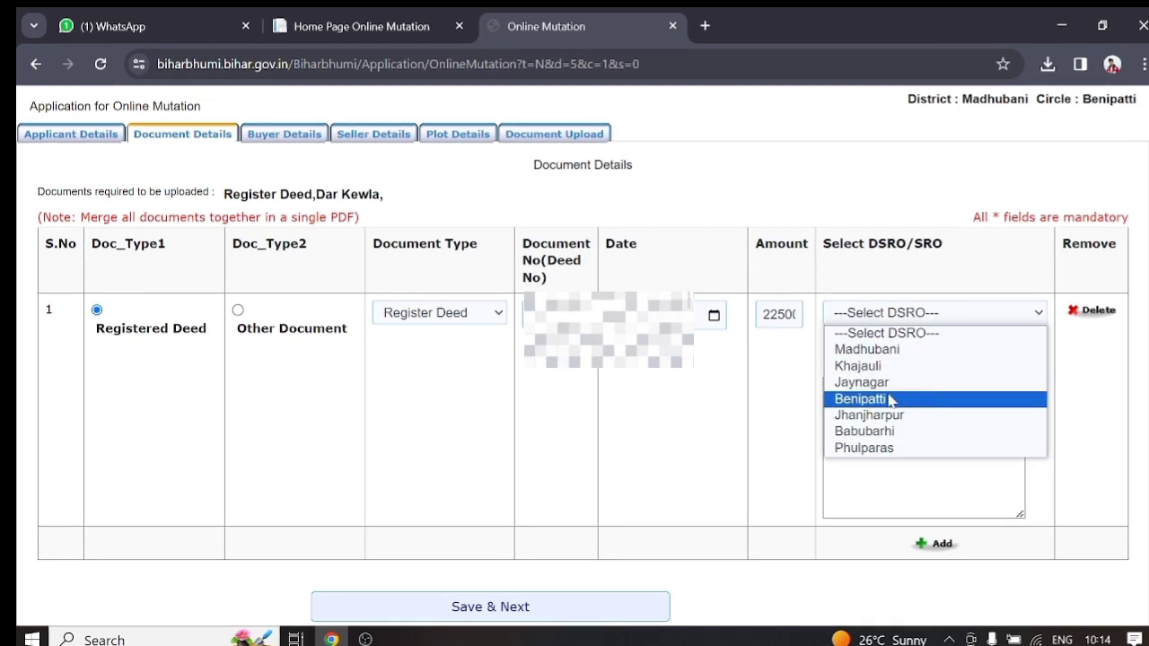
click(900, 399)
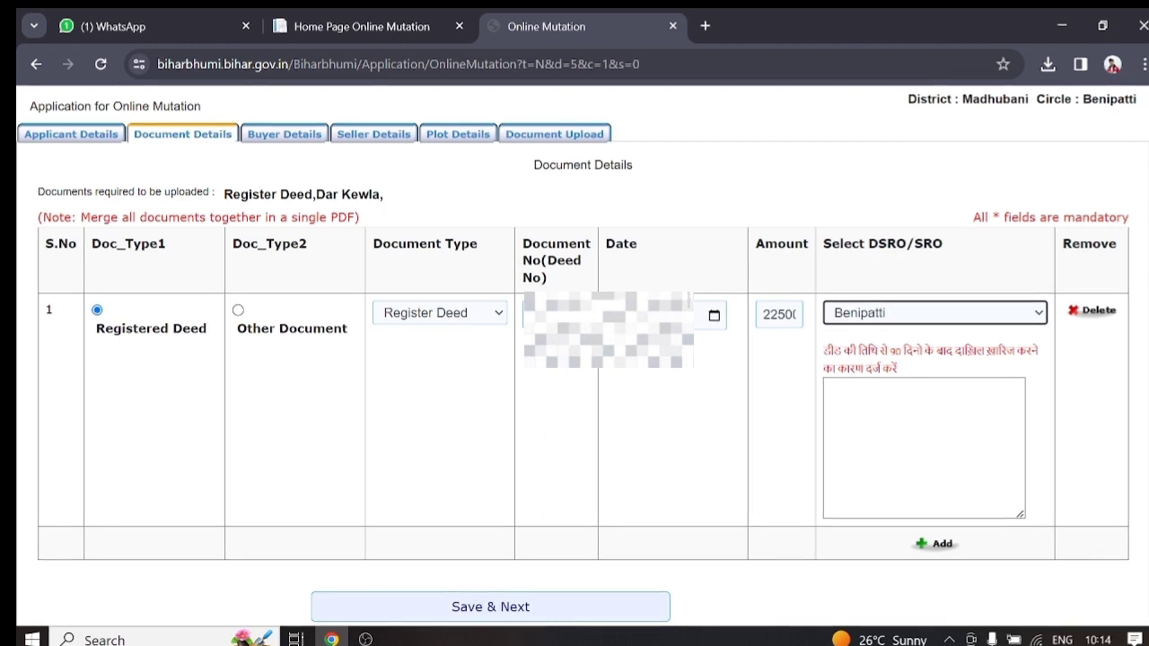
click(923, 431)
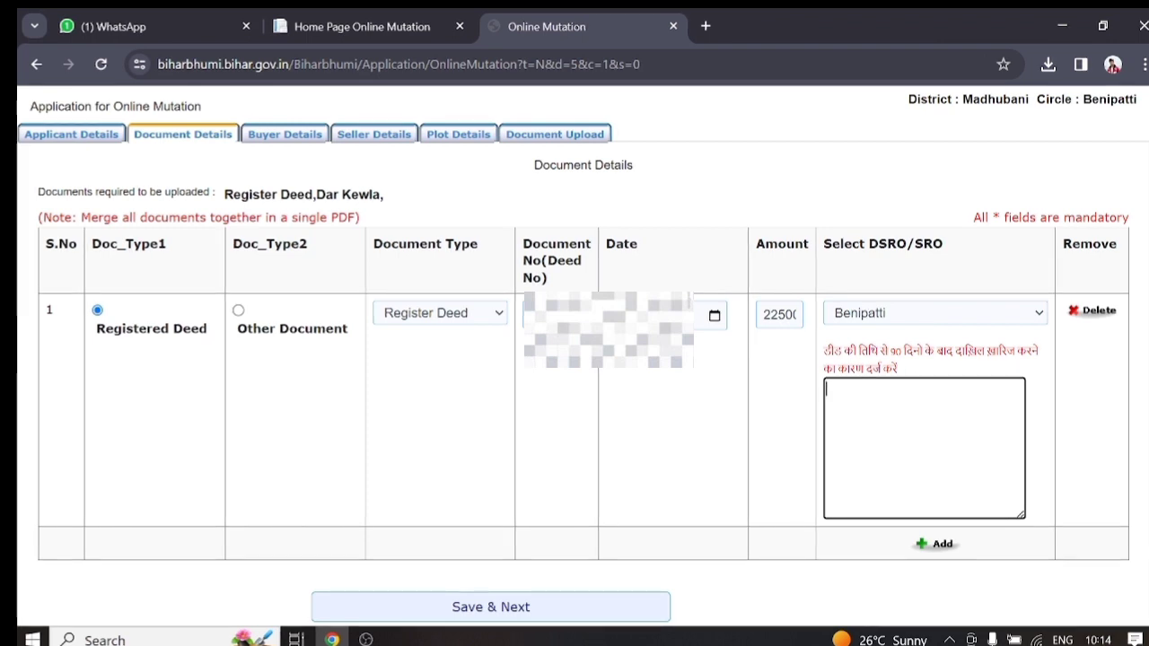
click(917, 388)
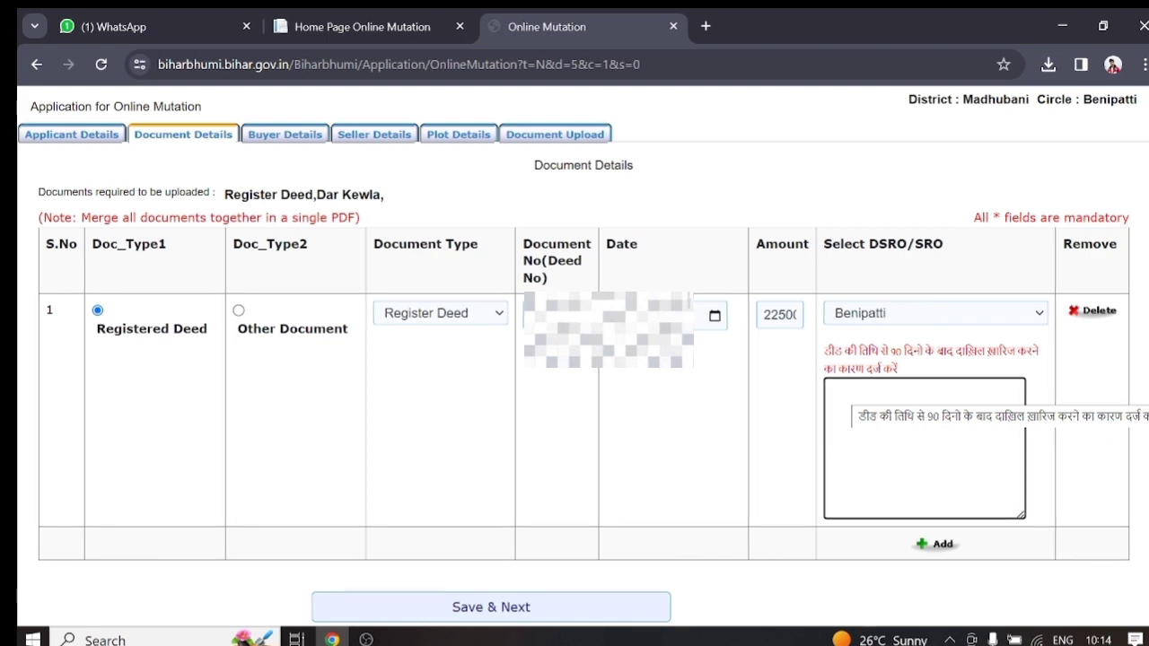
text(KISI )
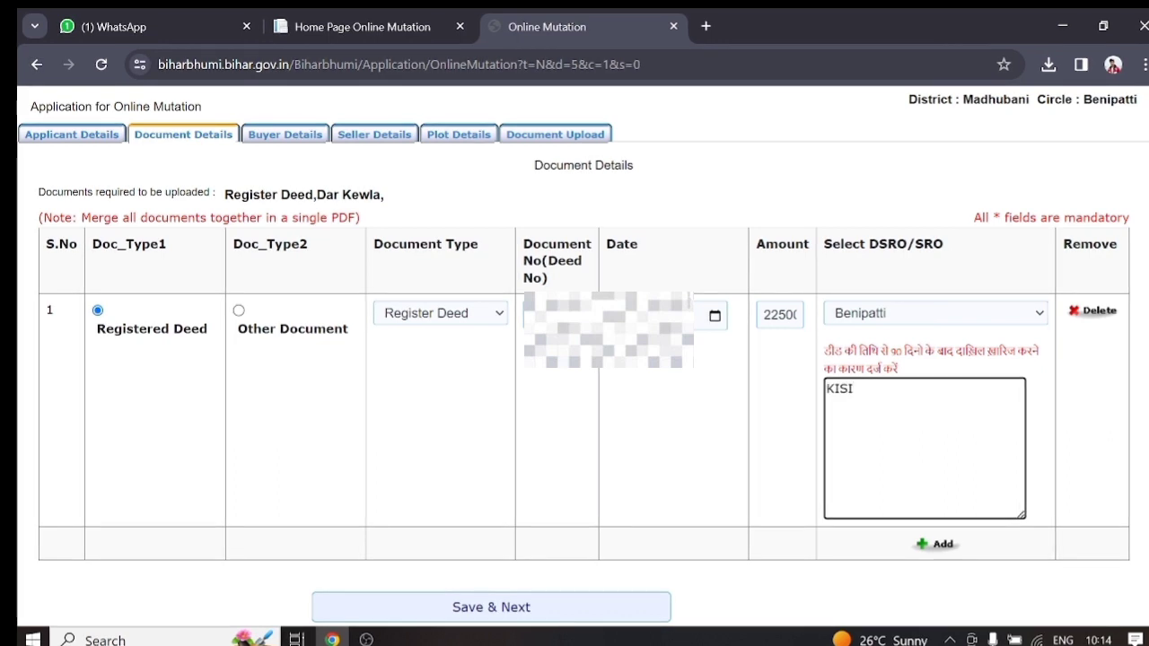
text(JARU)
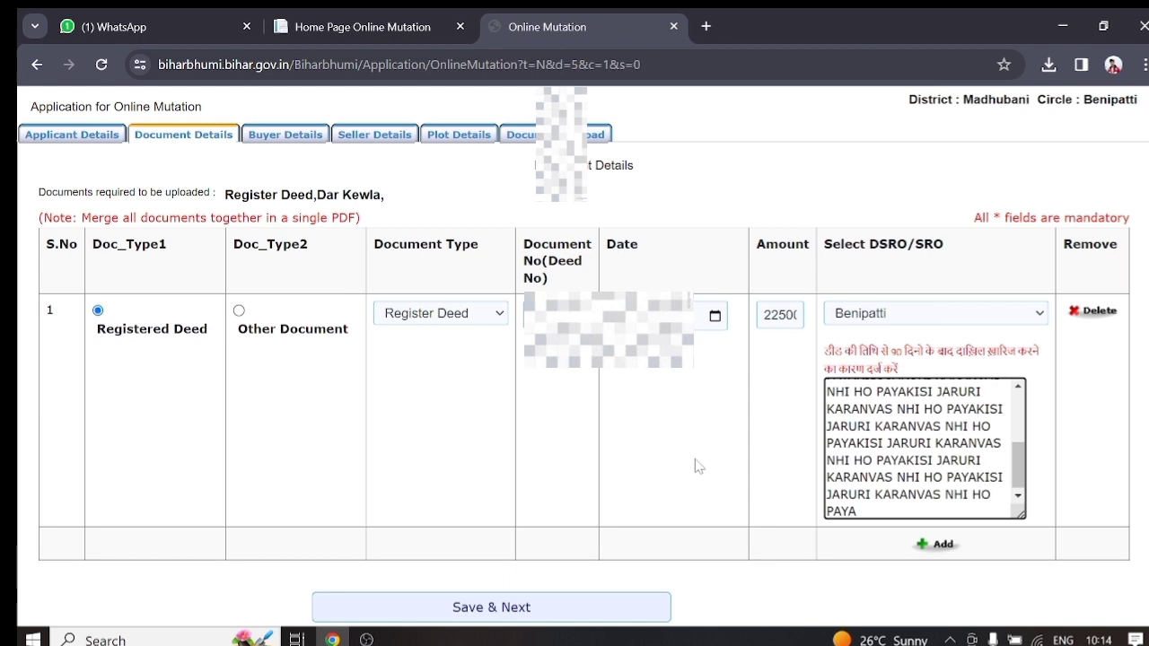
scroll(665, 471, down, 2)
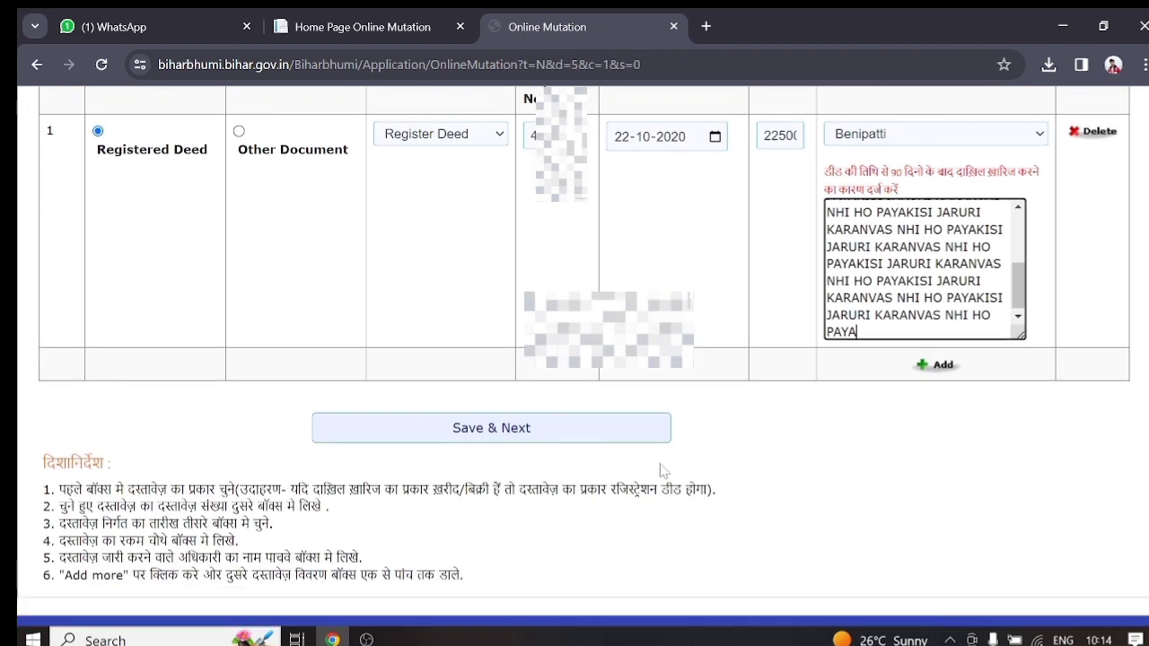
click(552, 434)
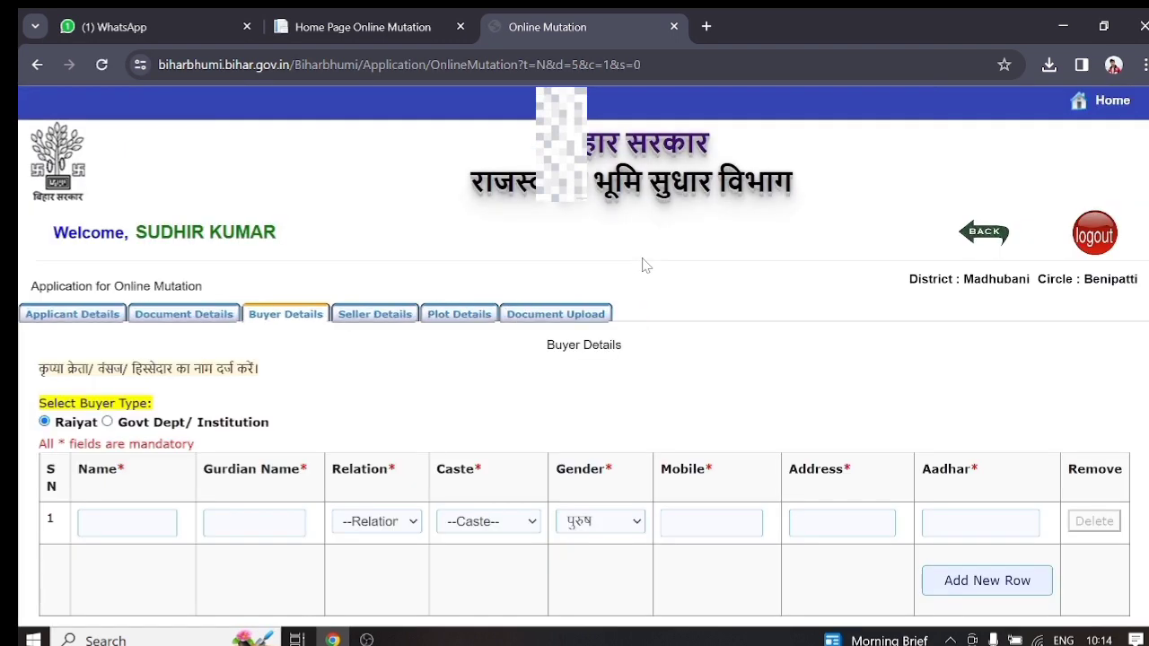
Enter the buyer's name in the first Buyer Details row and move to the next field
scroll(547, 232, down, 1)
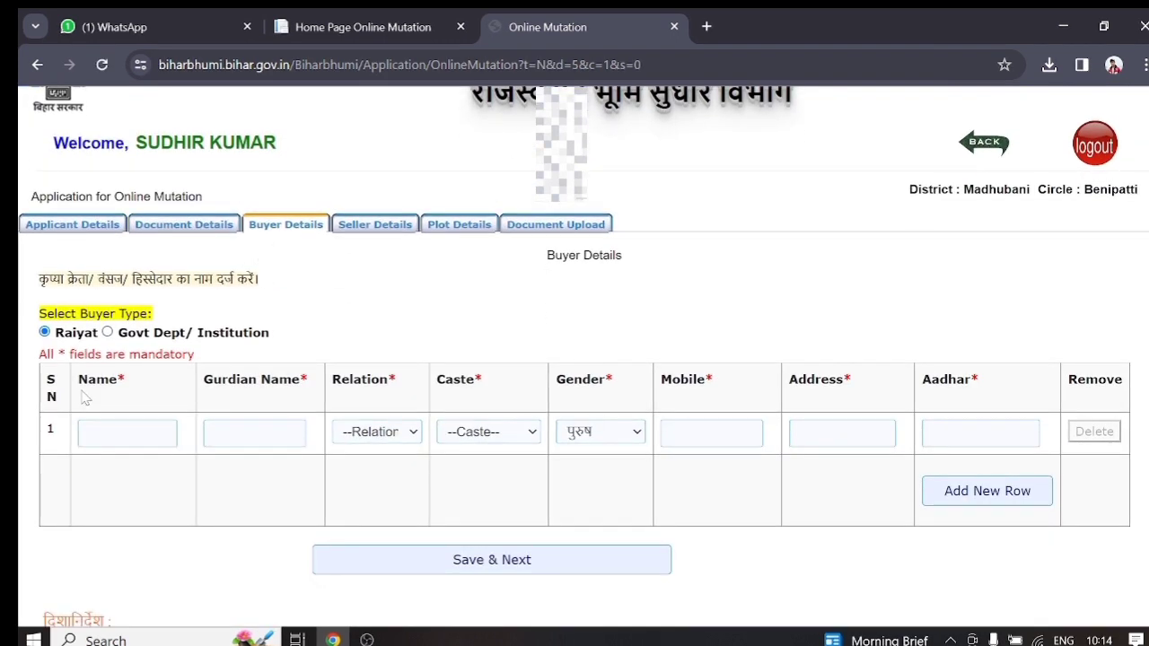
click(112, 433)
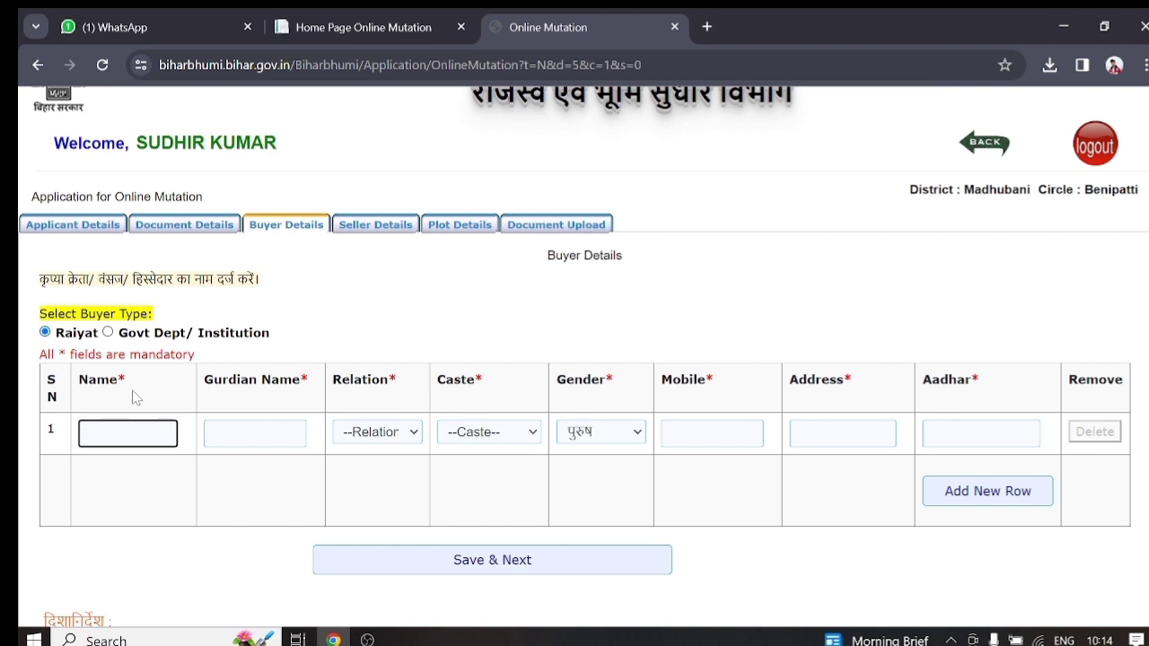
text(GO)
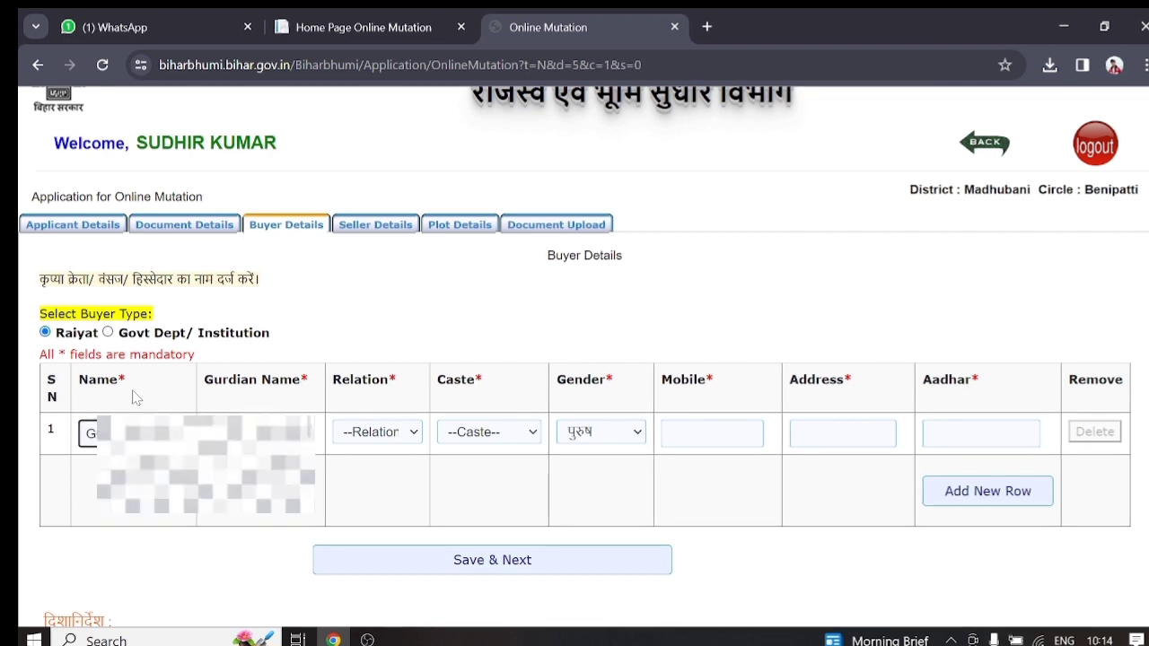
text(...)
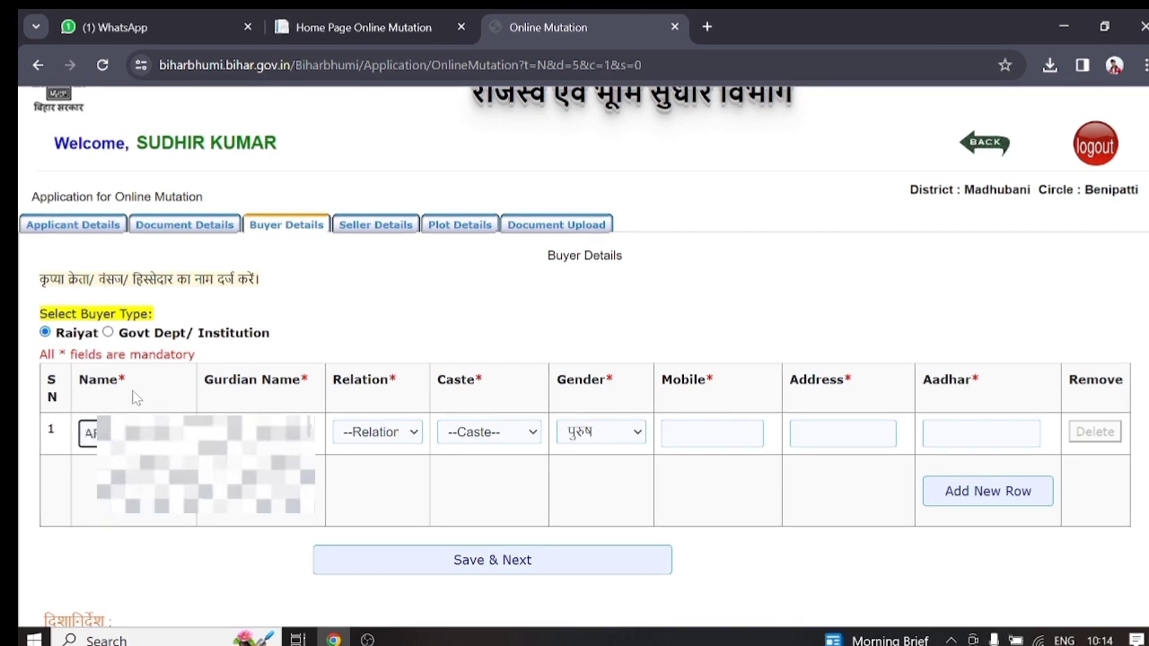
key(Tab)
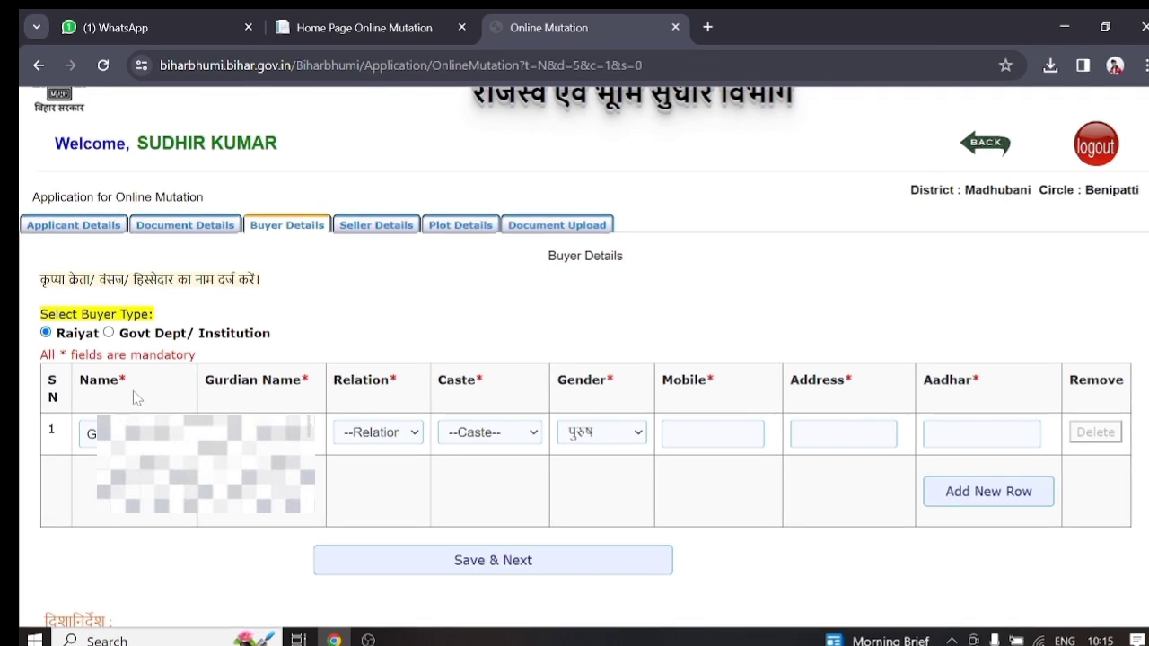
Set the buyer's relation to पिता/बाप/अबू and caste to खतवे
click(361, 444)
scroll(377, 323, down, 5)
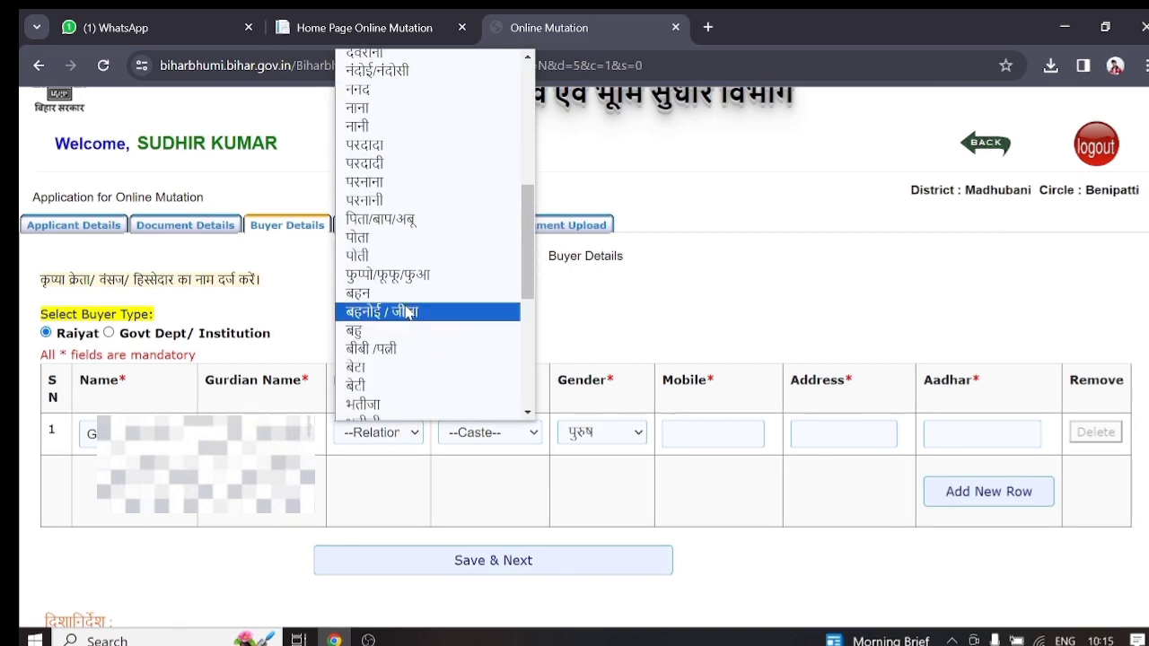
click(379, 219)
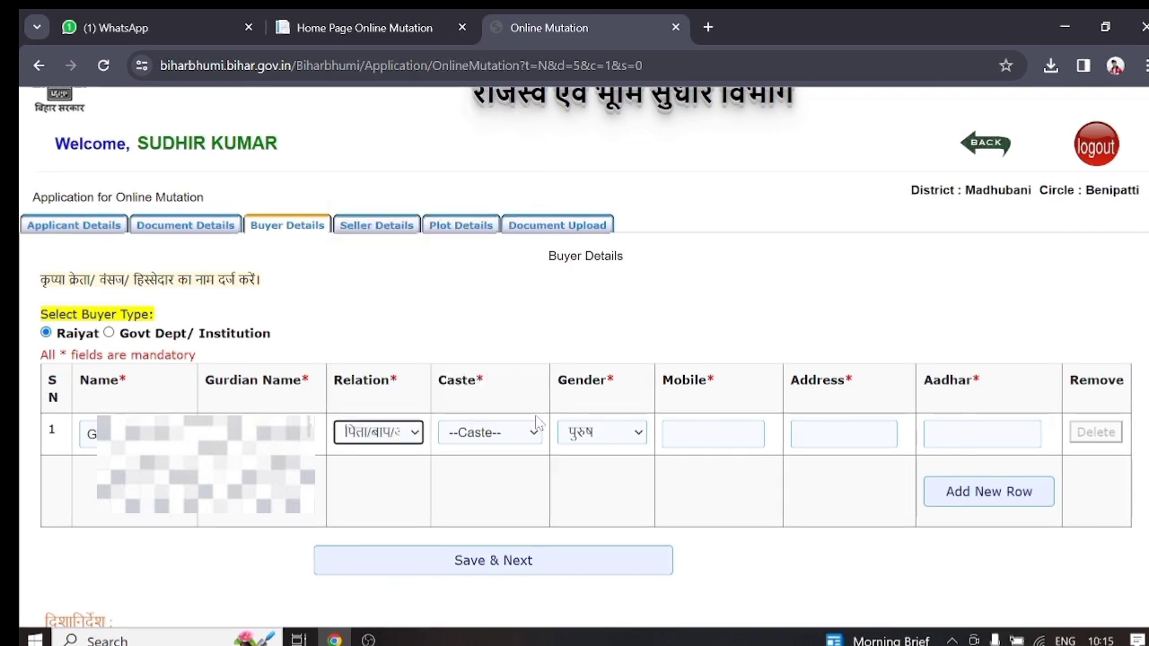
click(511, 435)
scroll(556, 386, down, 1)
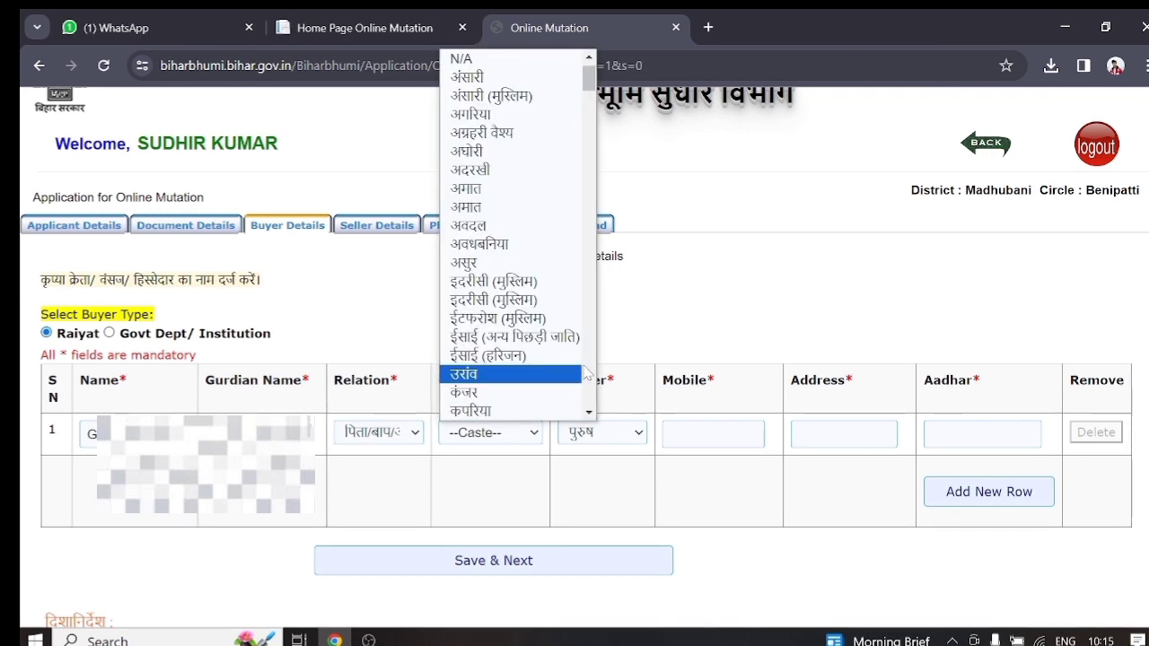
scroll(503, 296, down, 5)
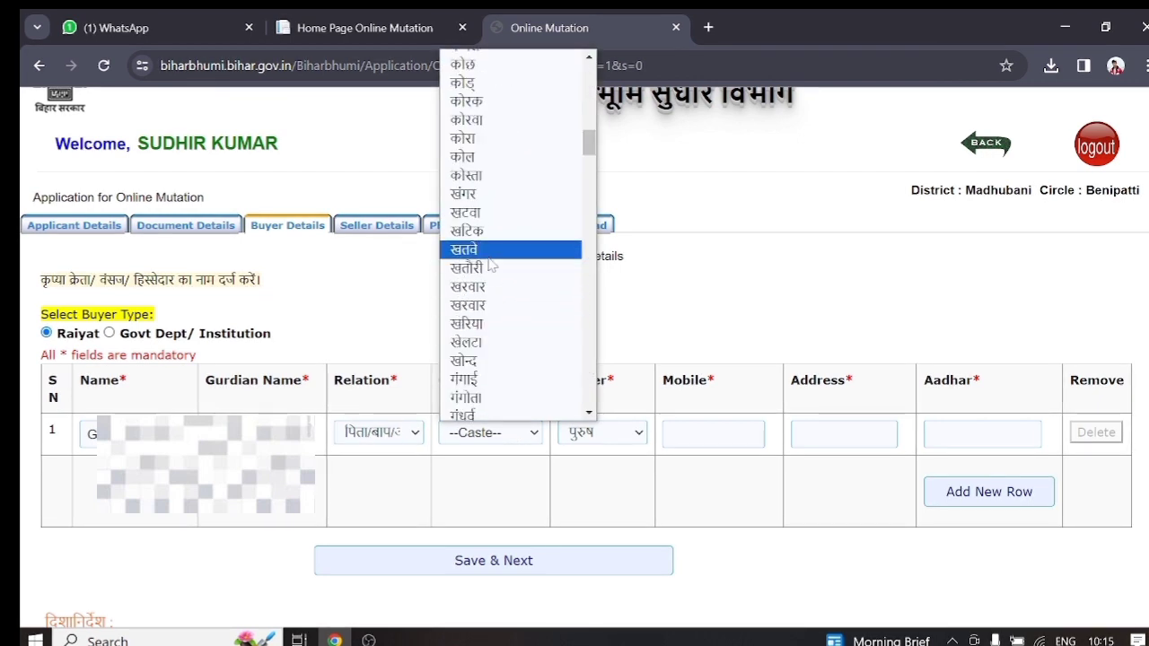
click(493, 256)
Fill in the buyer's mobile number, address and Aadhaar number, then save the buyer details
click(713, 434)
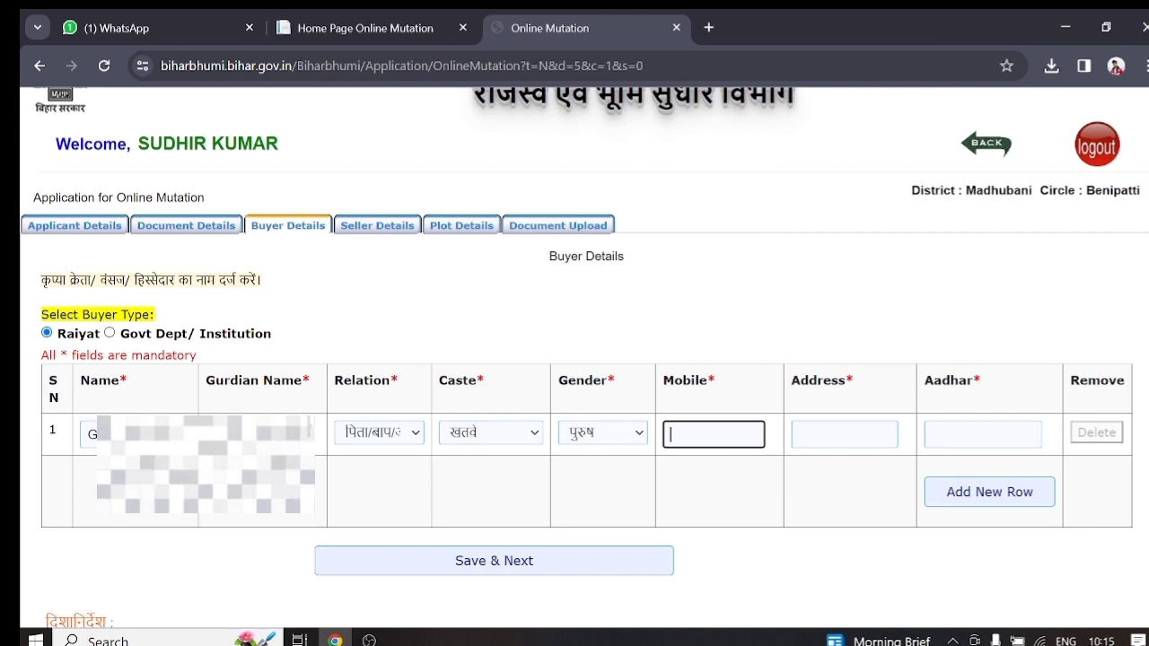
text(90)
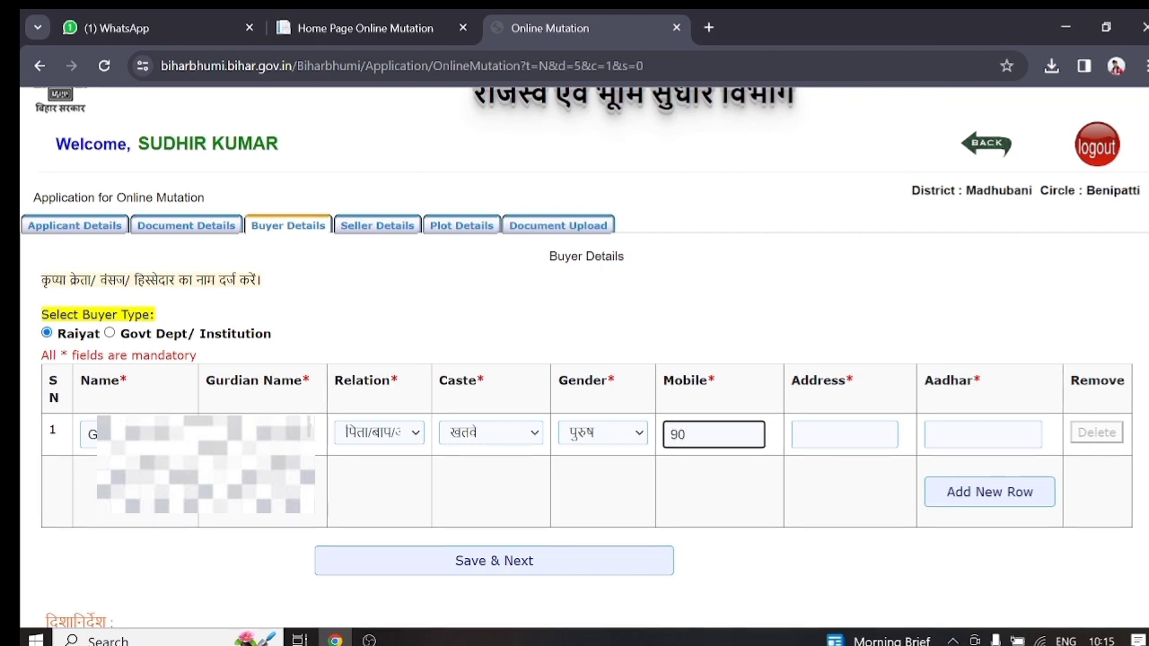
text(00)
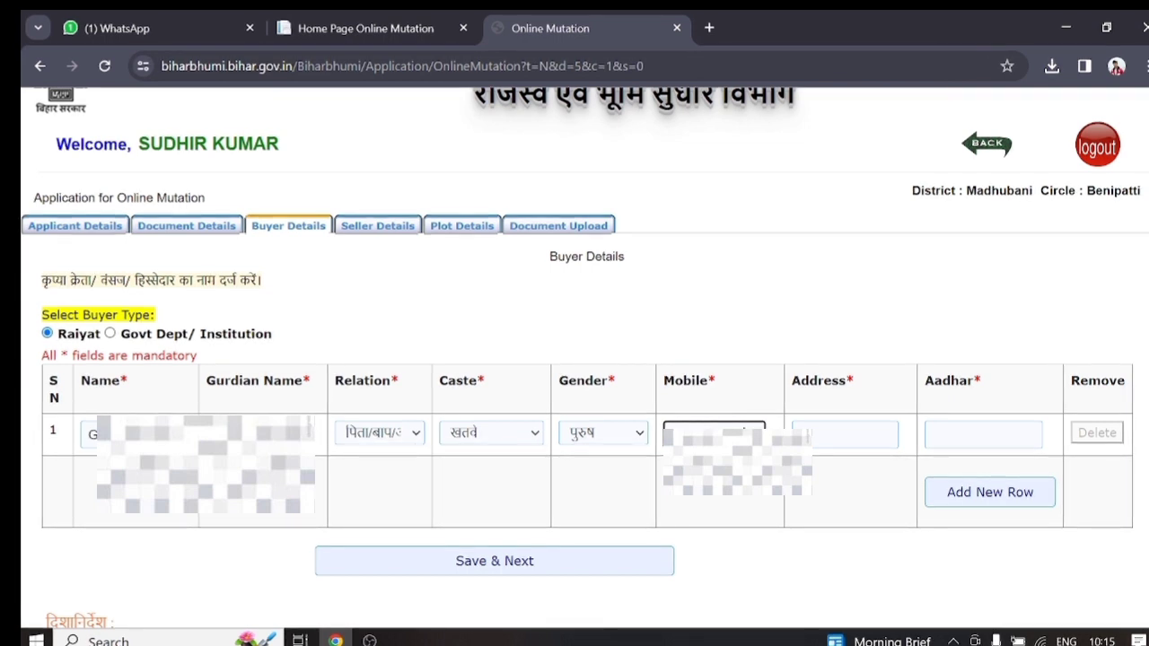
key(Tab)
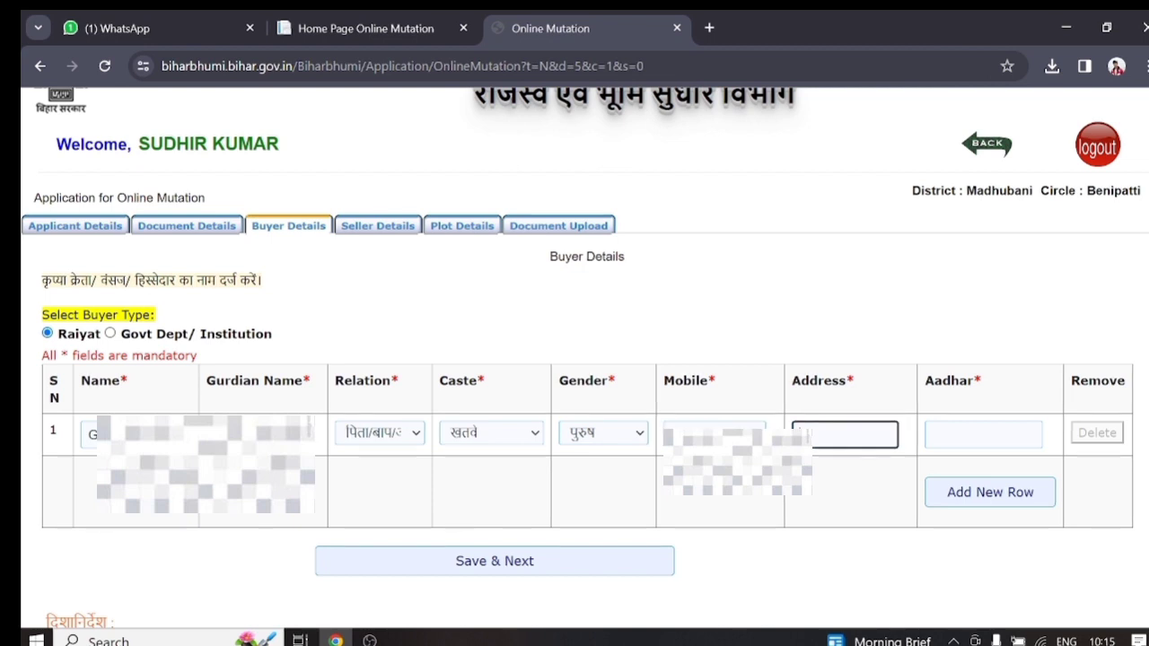
text(ARHI)
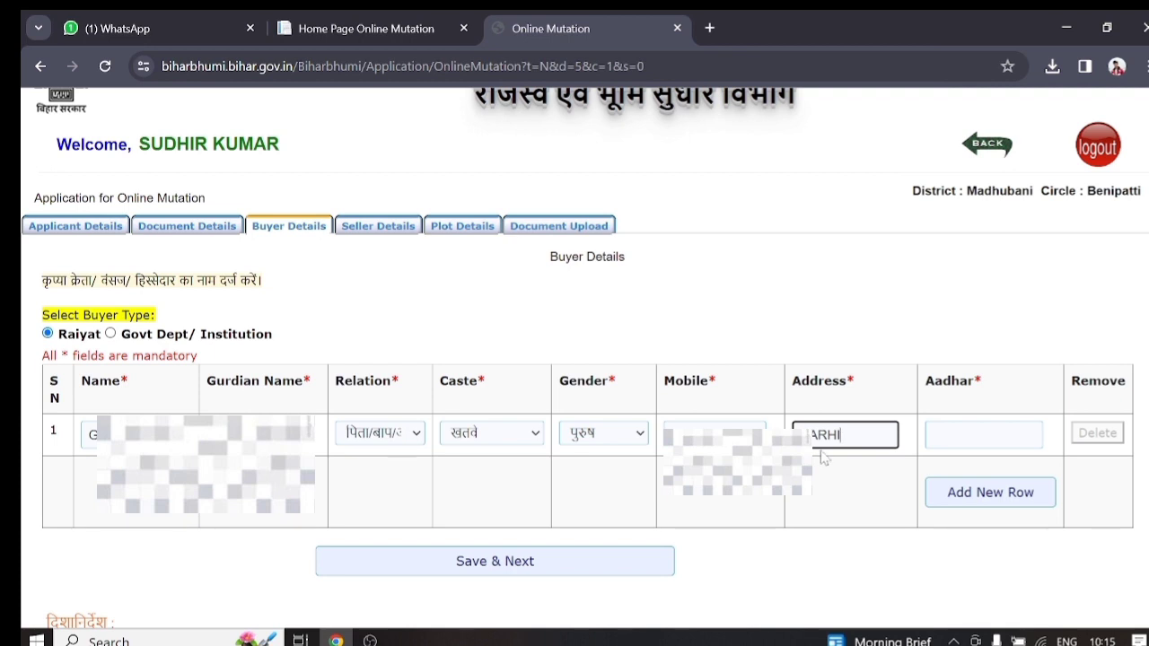
click(983, 435)
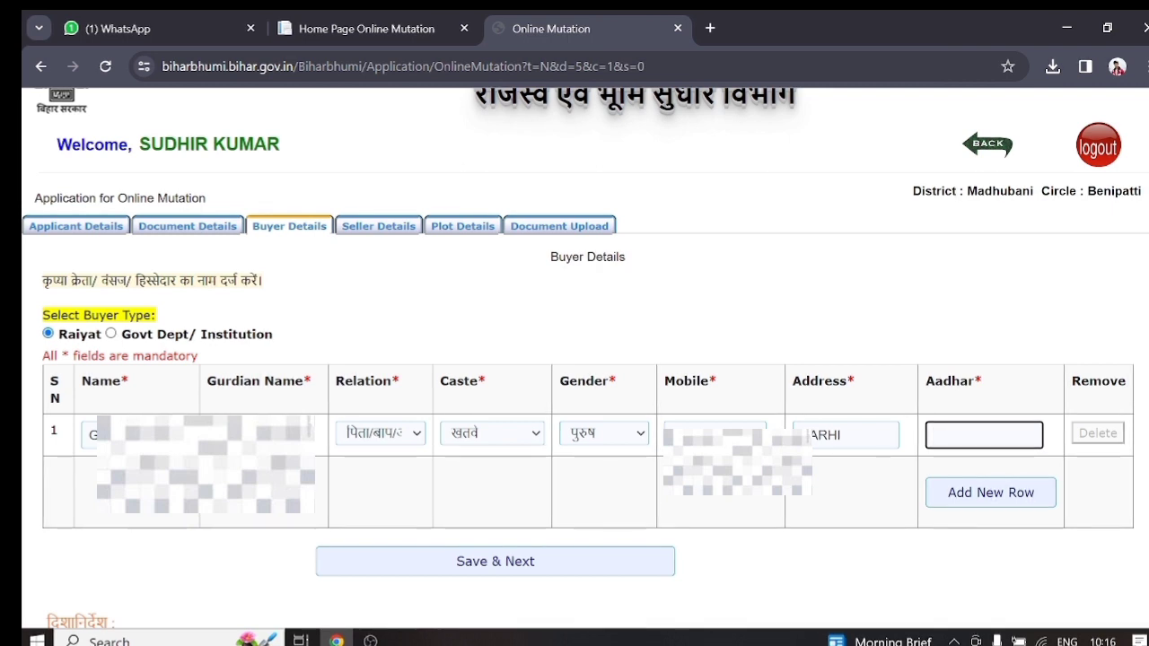
text(62)
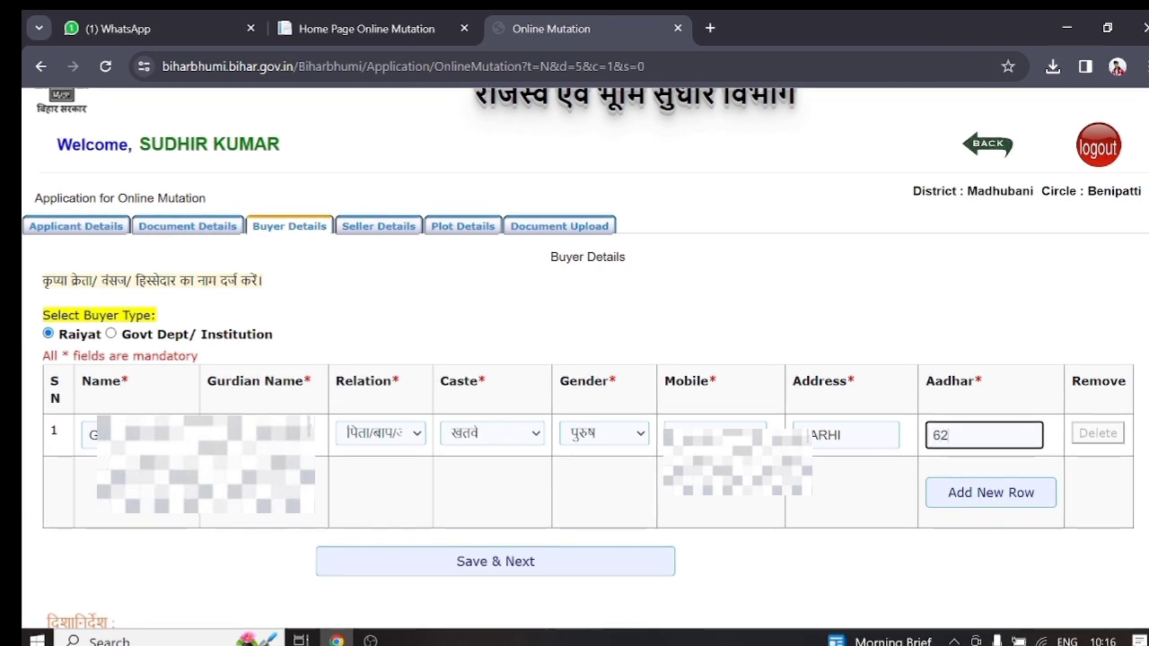
text(98)
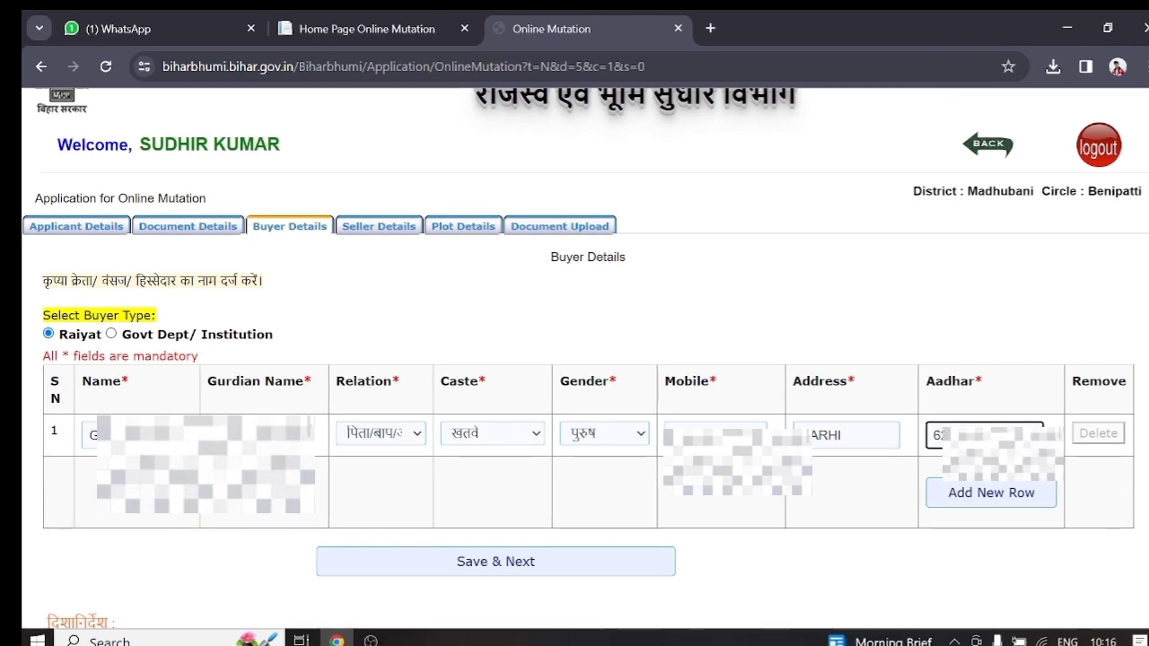
click(581, 569)
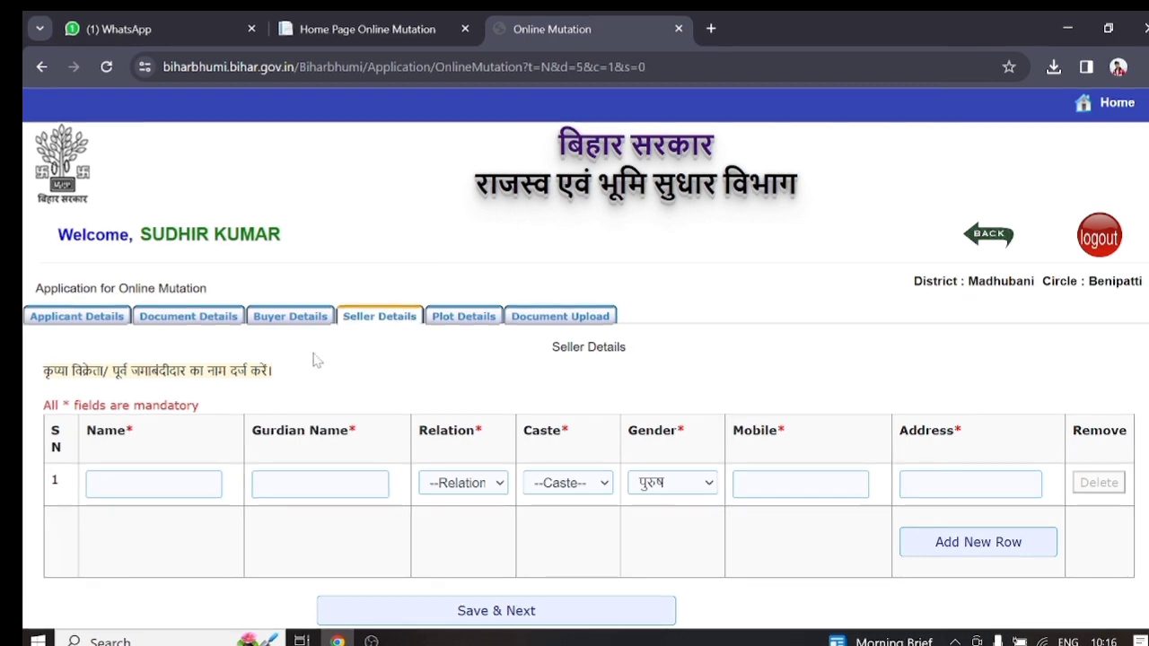
Enter the first seller's name and set the relation to पिता/बाप
click(153, 485)
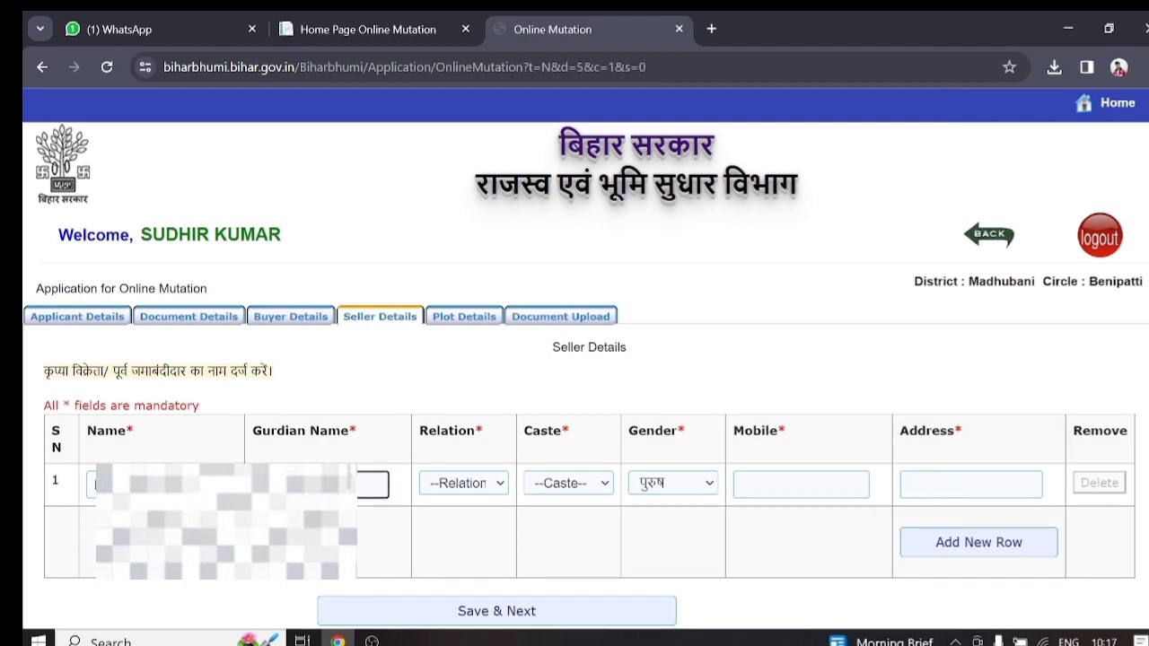
text(HUM)
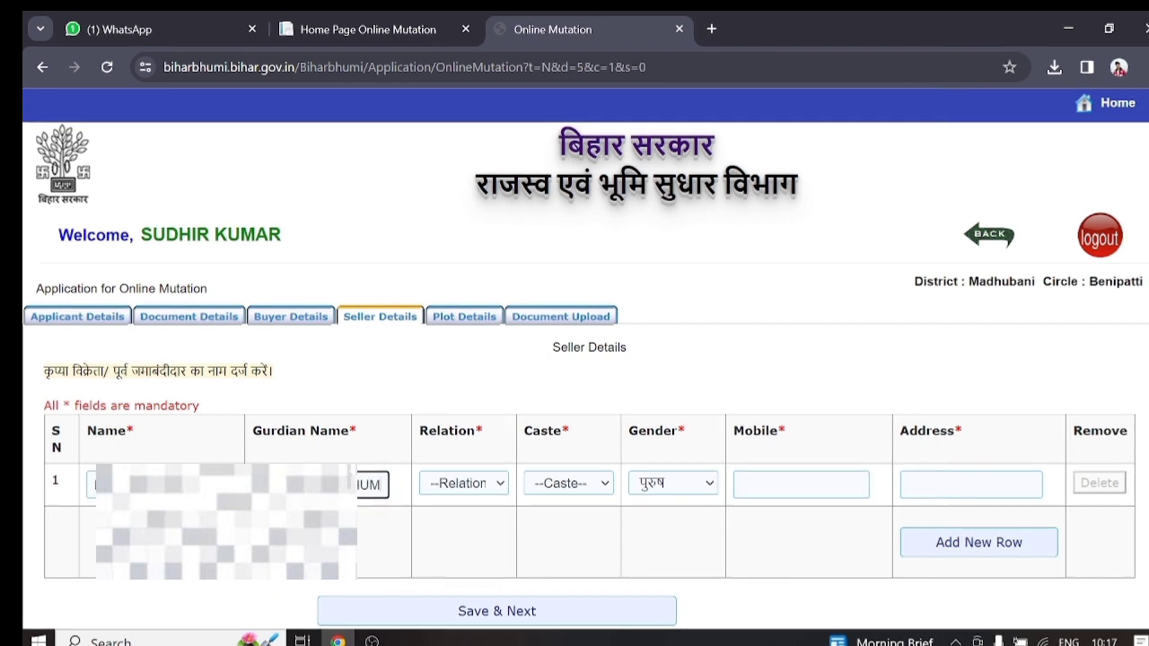
click(447, 489)
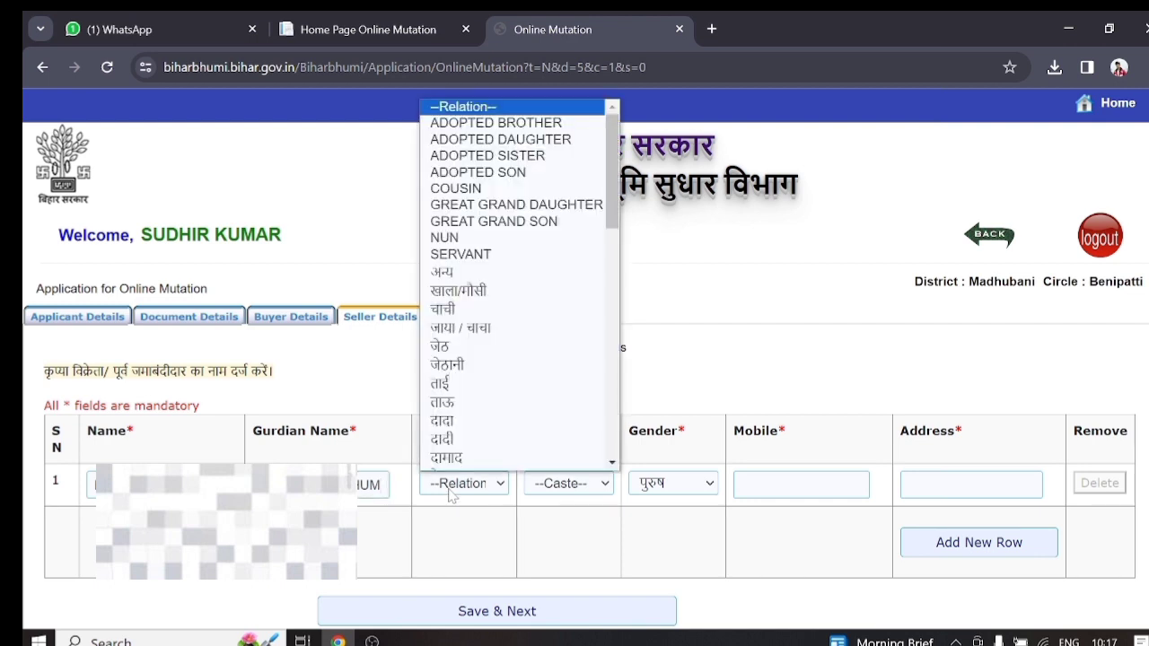
scroll(487, 421, down, 1)
scroll(487, 422, down, 3)
click(489, 288)
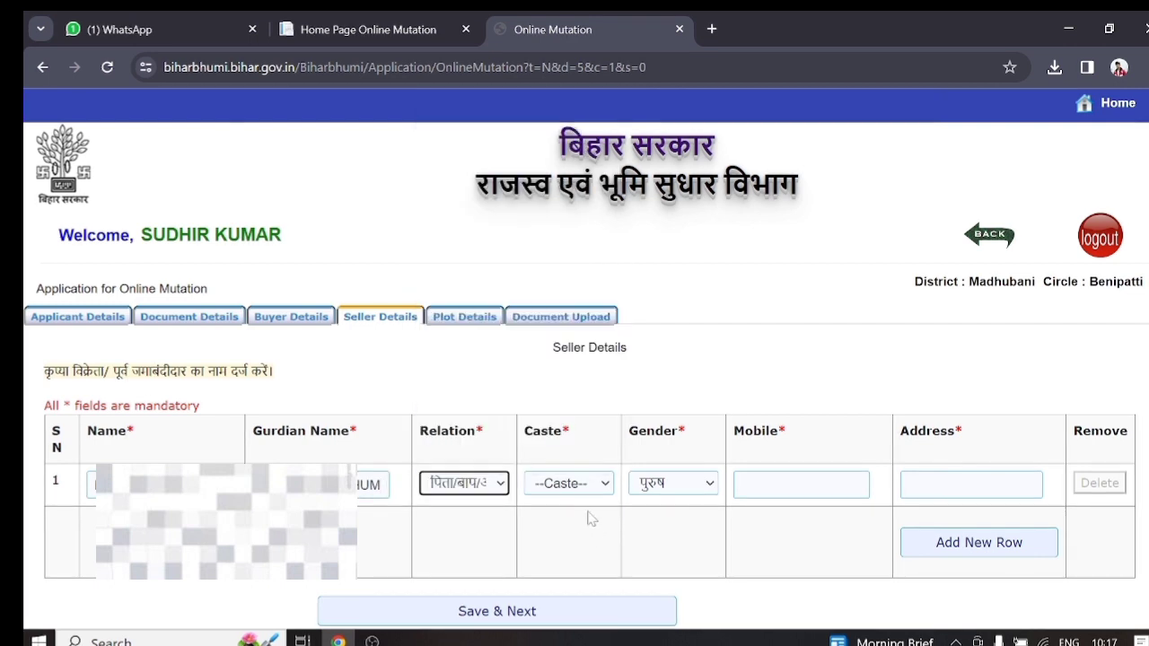
Set the first seller's caste to कुंजरा (मुस्लिम), fill in the mobile number, and enter address MURETH
click(581, 492)
scroll(646, 418, down, 1)
click(675, 418)
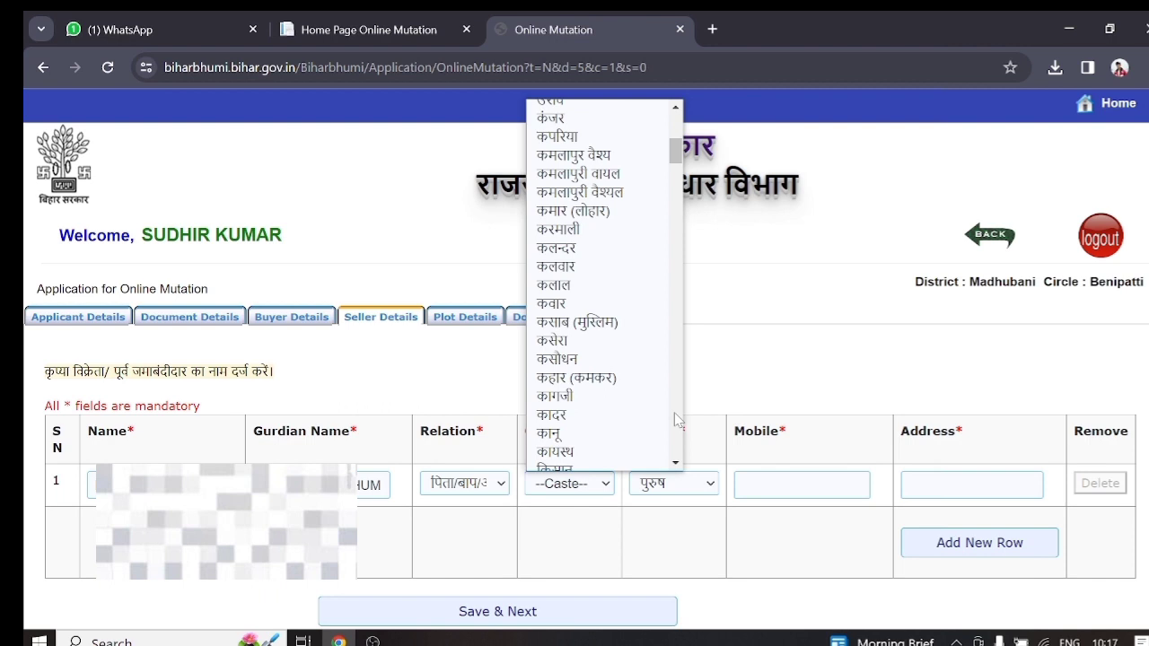
scroll(641, 410, down, 3)
click(640, 380)
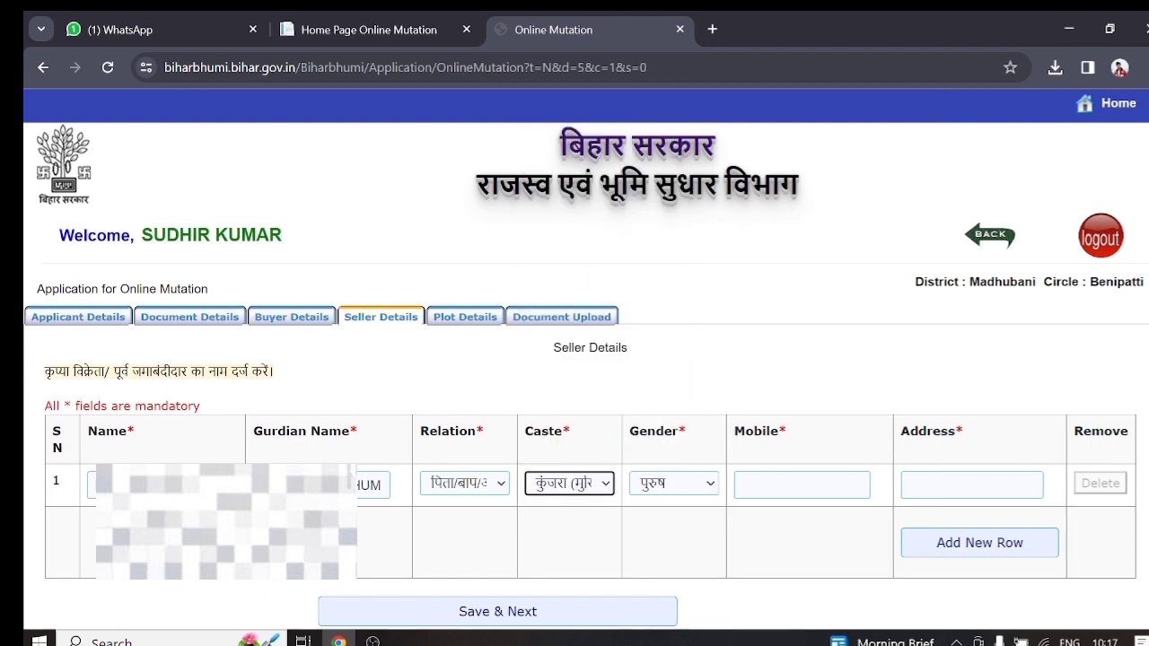
click(801, 484)
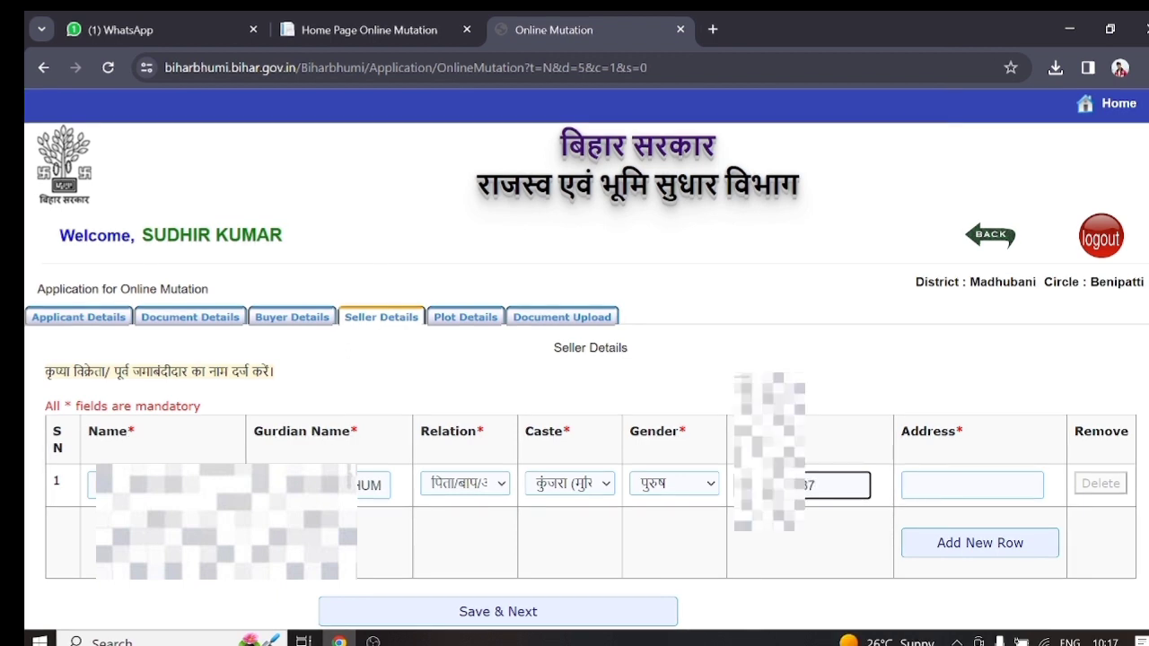
click(972, 486)
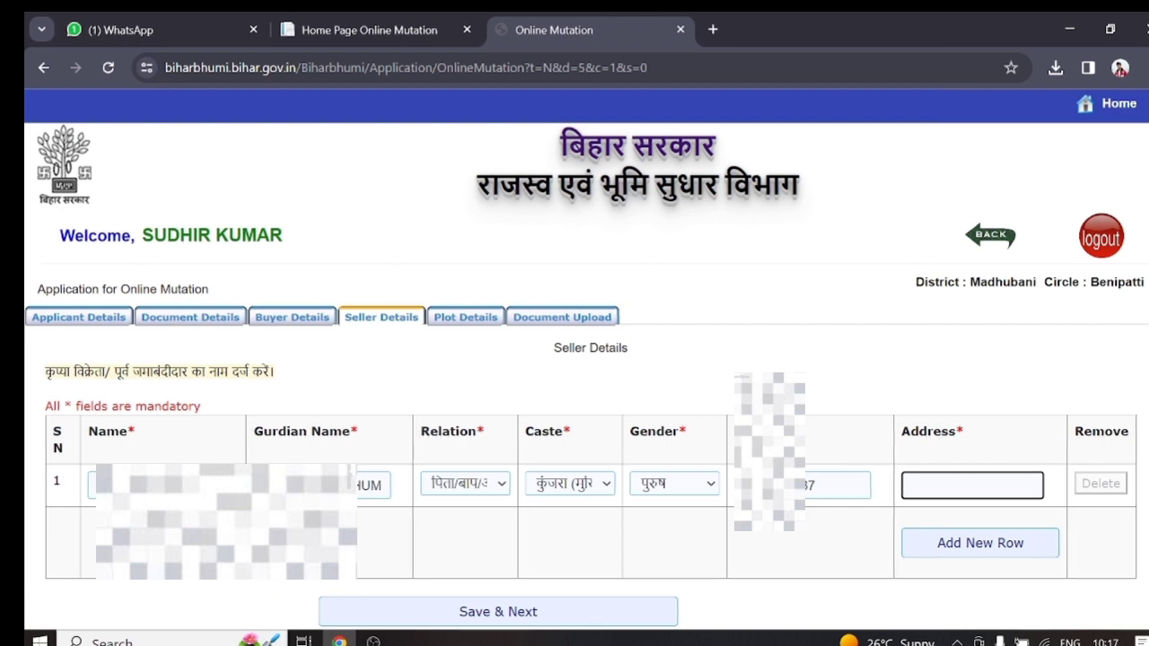
text(MURETH)
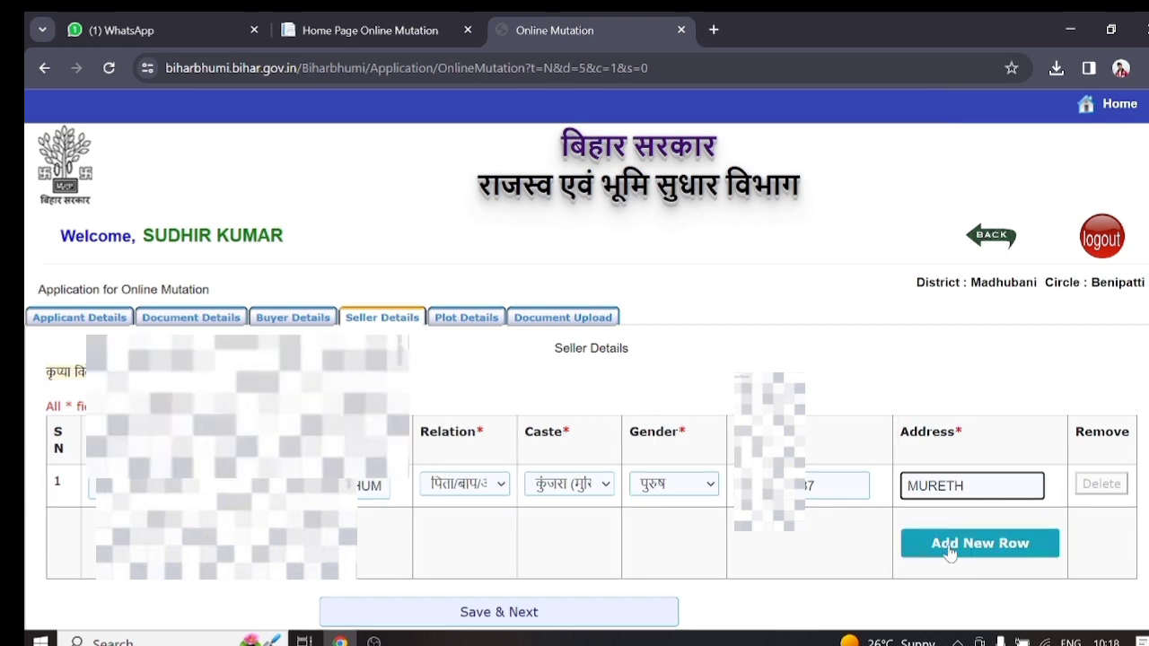
Add a second seller row and set its relation to पिता/बाप
click(949, 546)
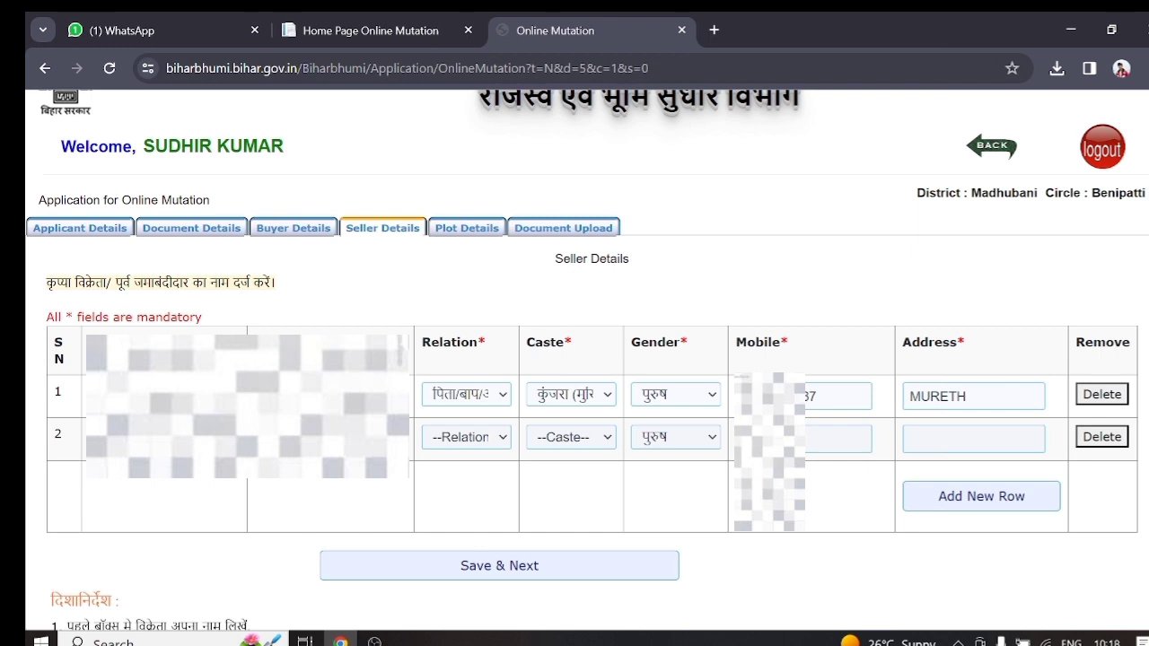
click(460, 440)
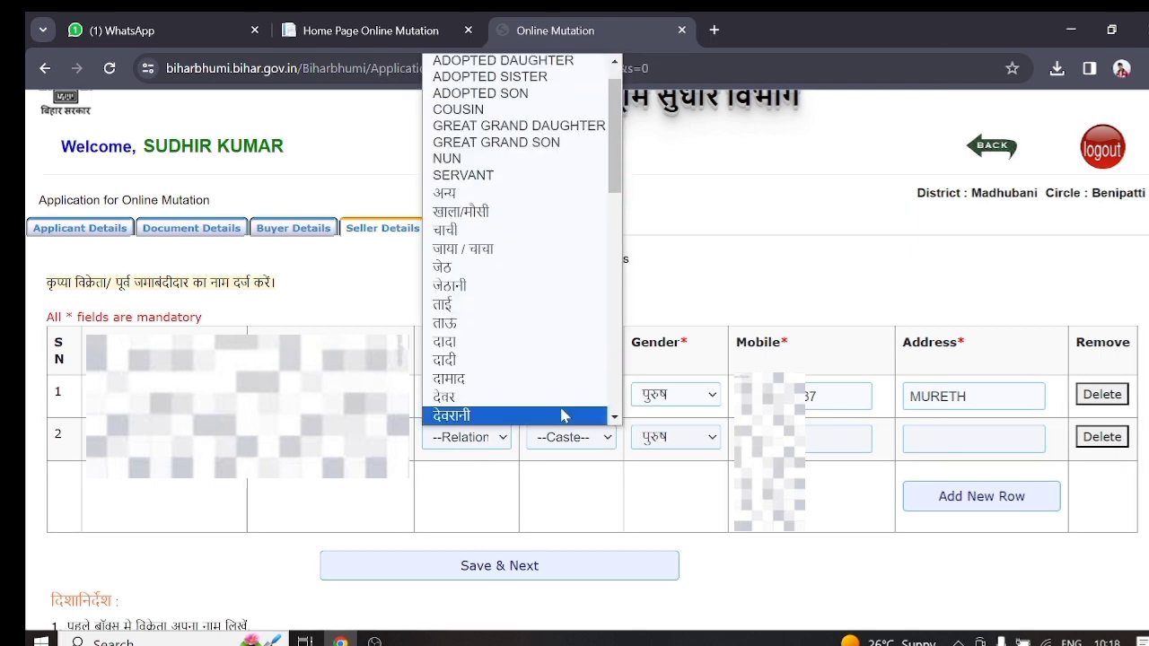
scroll(526, 351, down, 6)
click(508, 265)
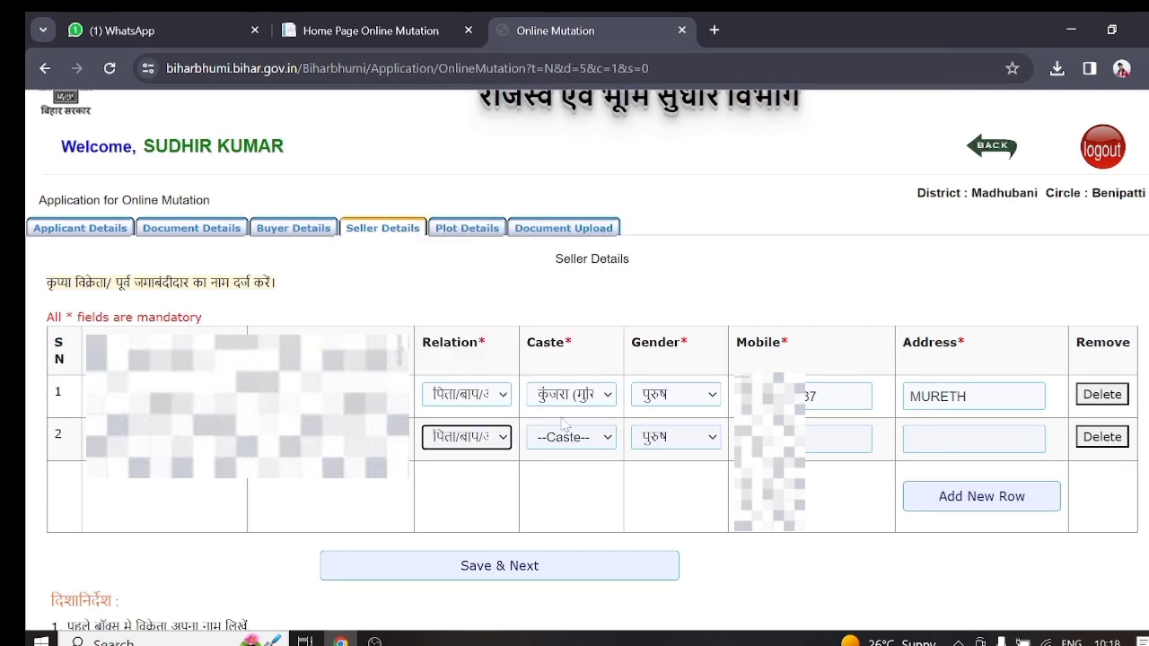
Give the second seller caste कुंजरा (मुस्लिम), a mobile number and address MURETH
click(597, 438)
scroll(595, 309, down, 10)
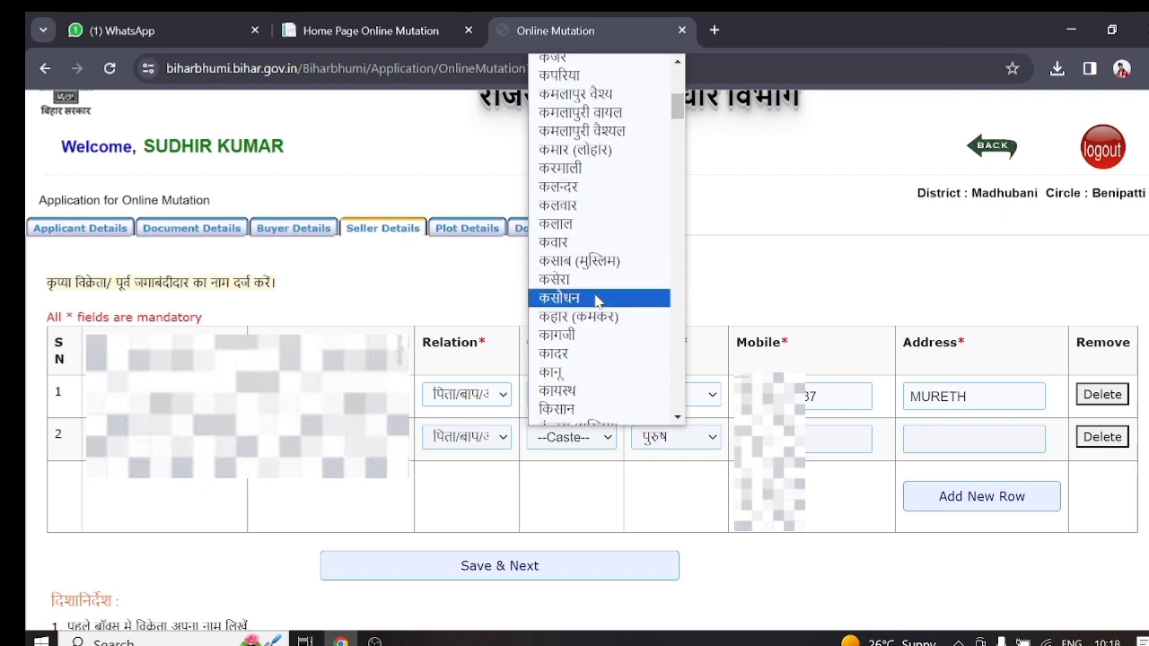
scroll(585, 330, down, 4)
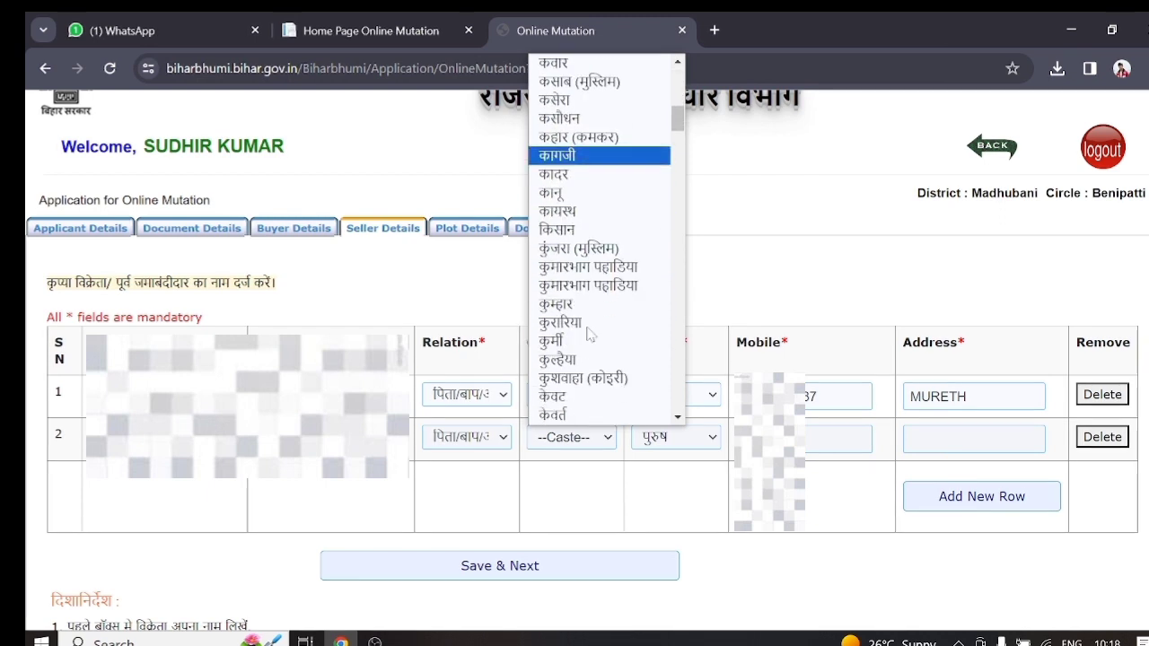
click(578, 248)
click(839, 439)
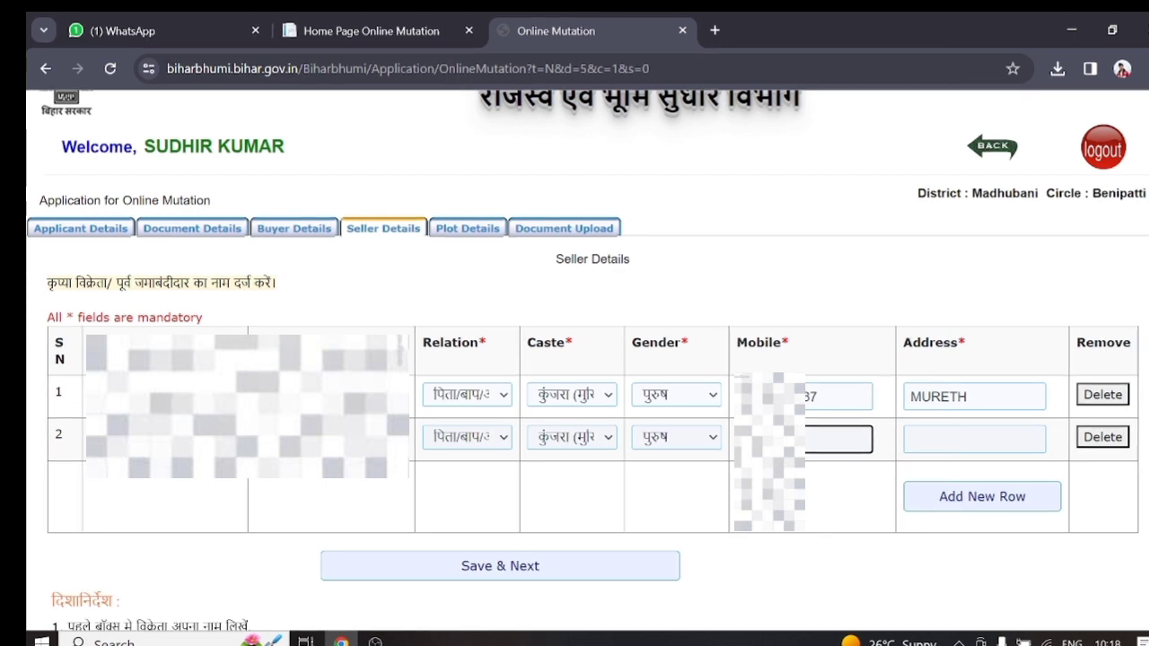
text(37)
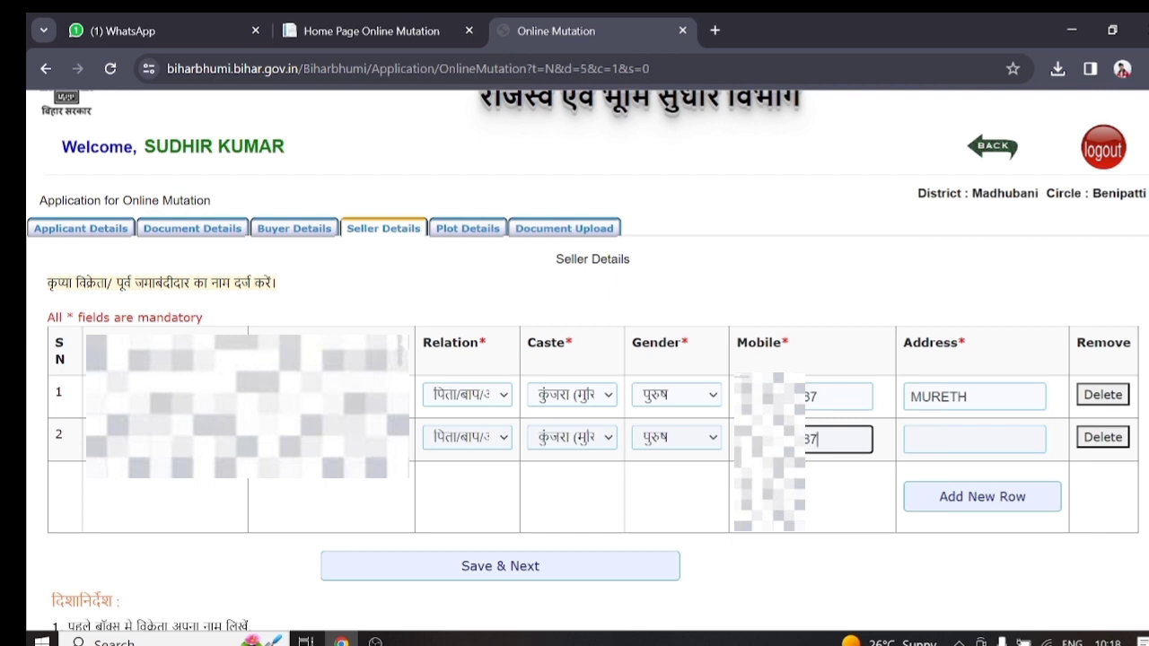
click(904, 446)
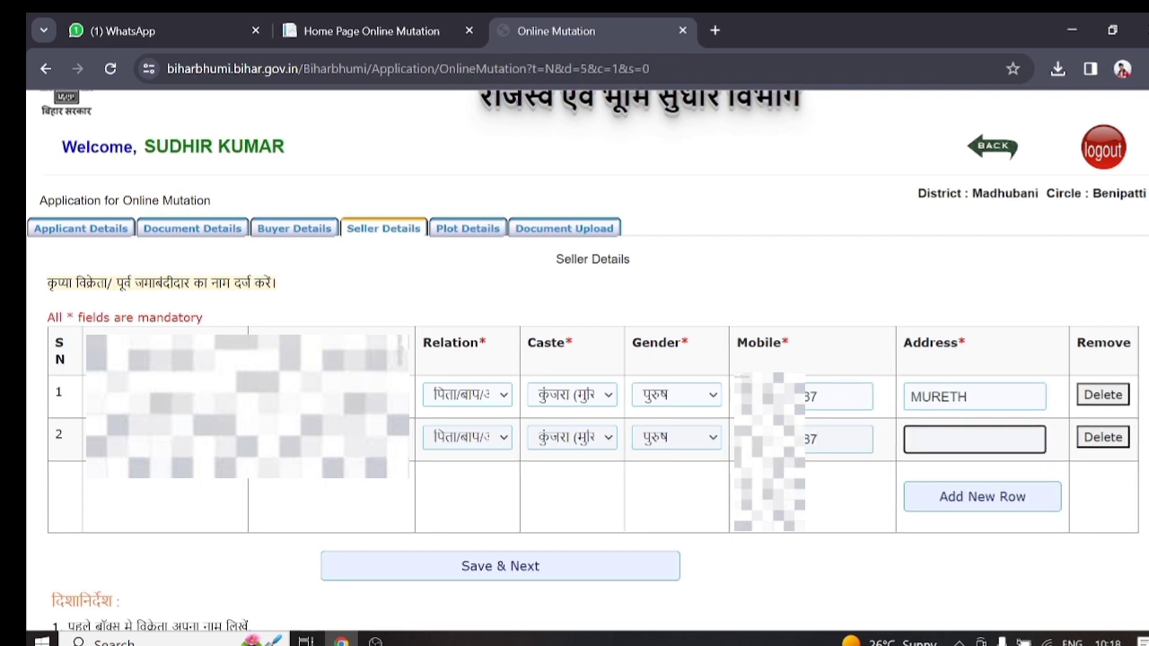
text(MURETH)
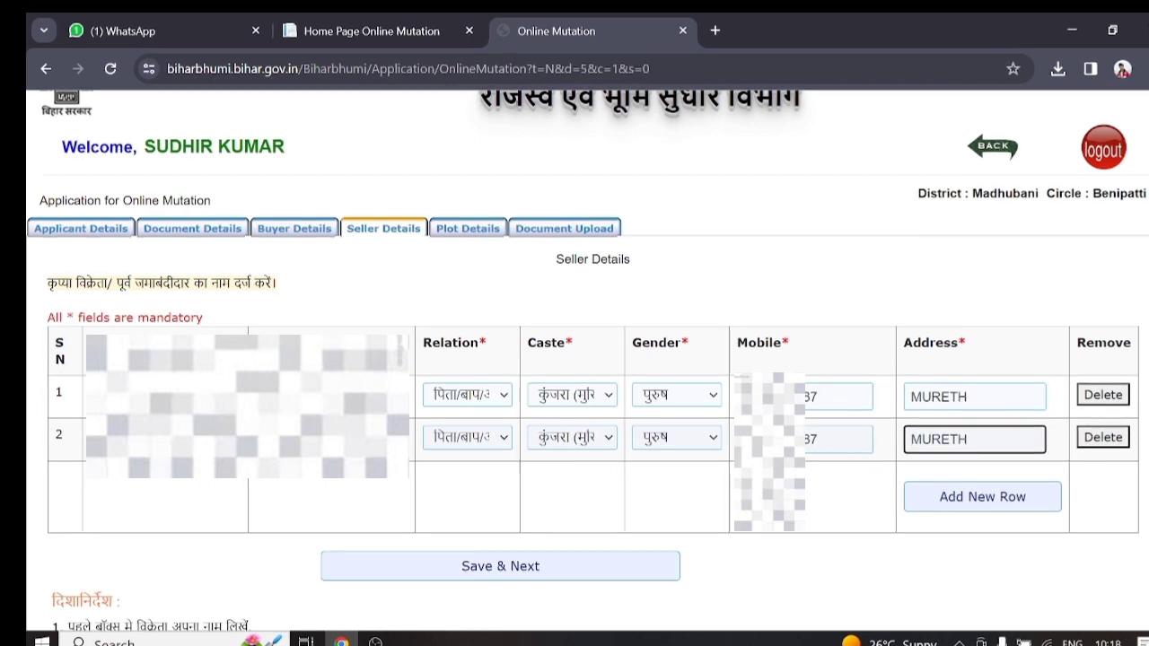
Save the seller details, then choose the Halka and Rev.Thana - Mauja for the plot
click(555, 567)
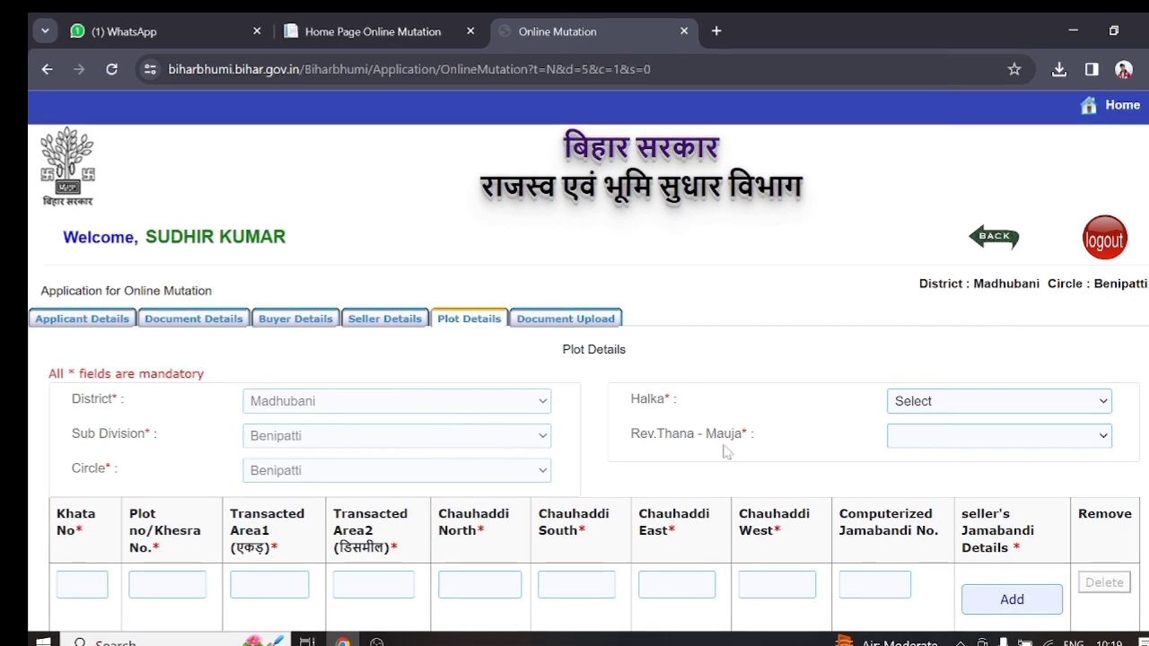
click(917, 404)
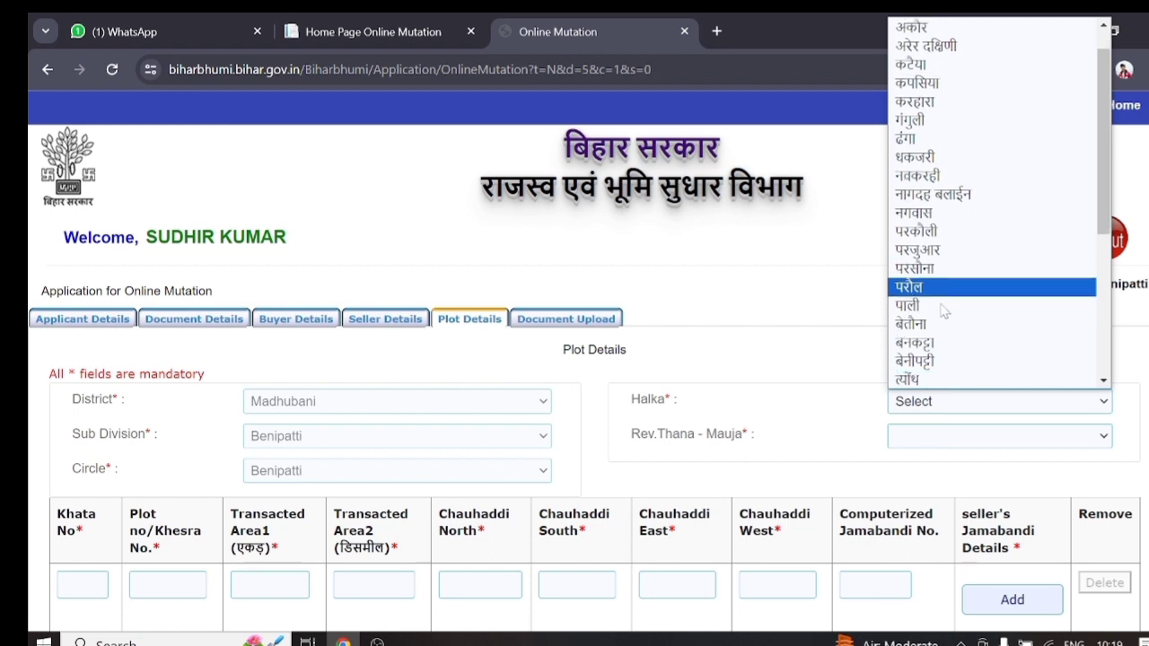
scroll(942, 309, down, 3)
click(1041, 332)
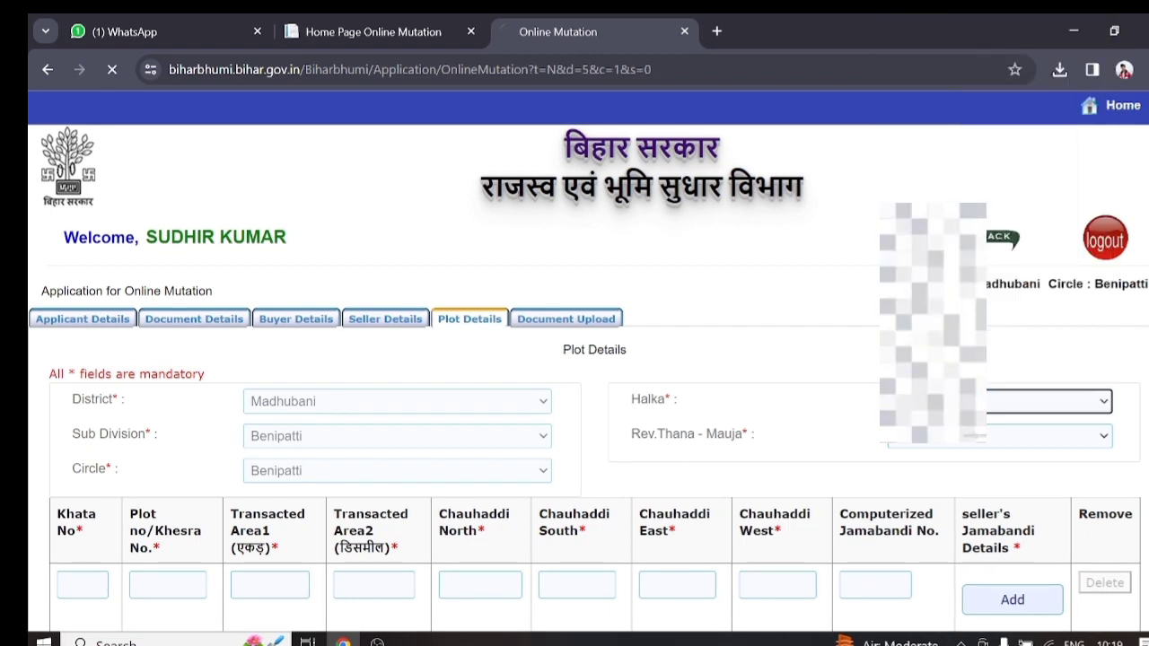
scroll(844, 427, down, 1)
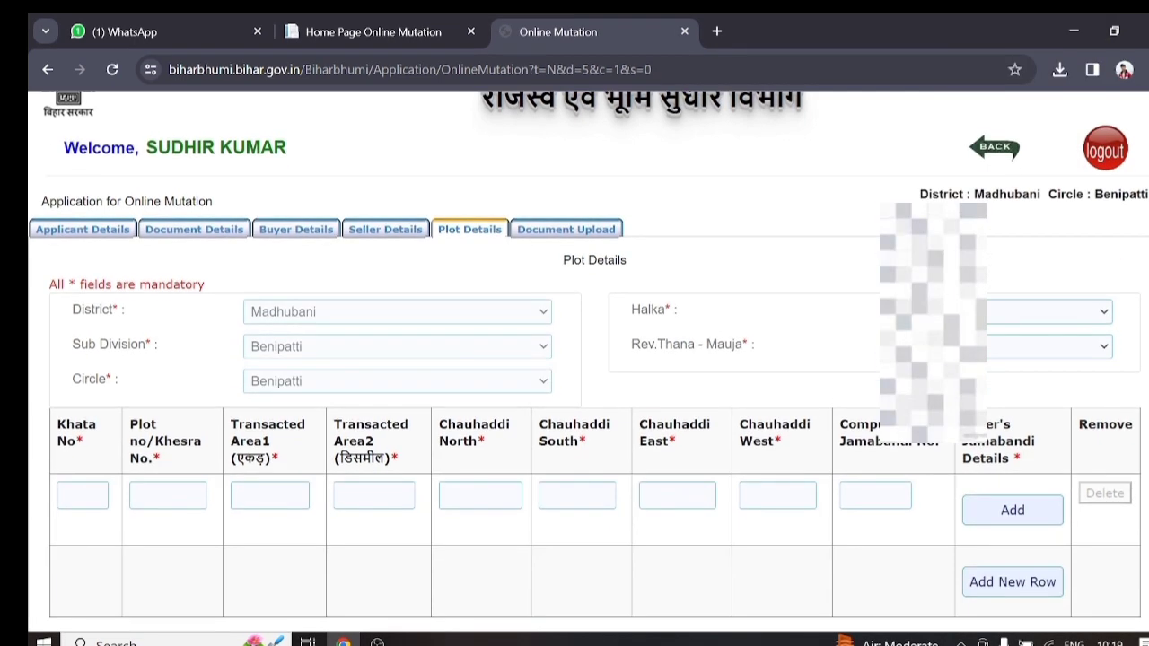
click(959, 346)
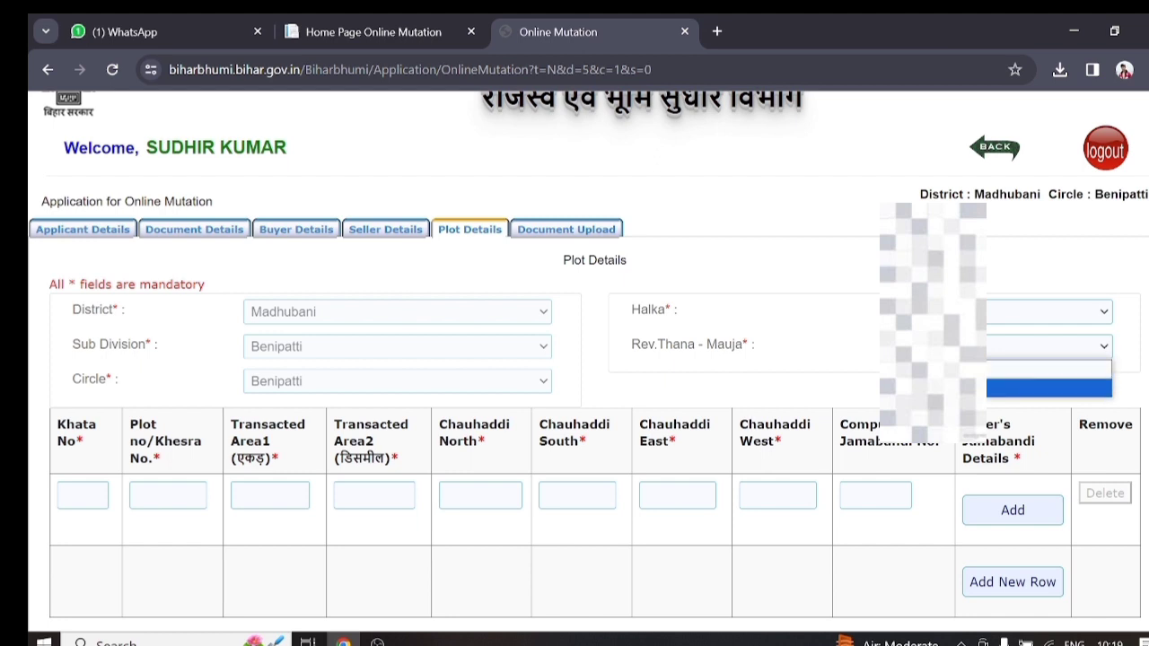
click(992, 388)
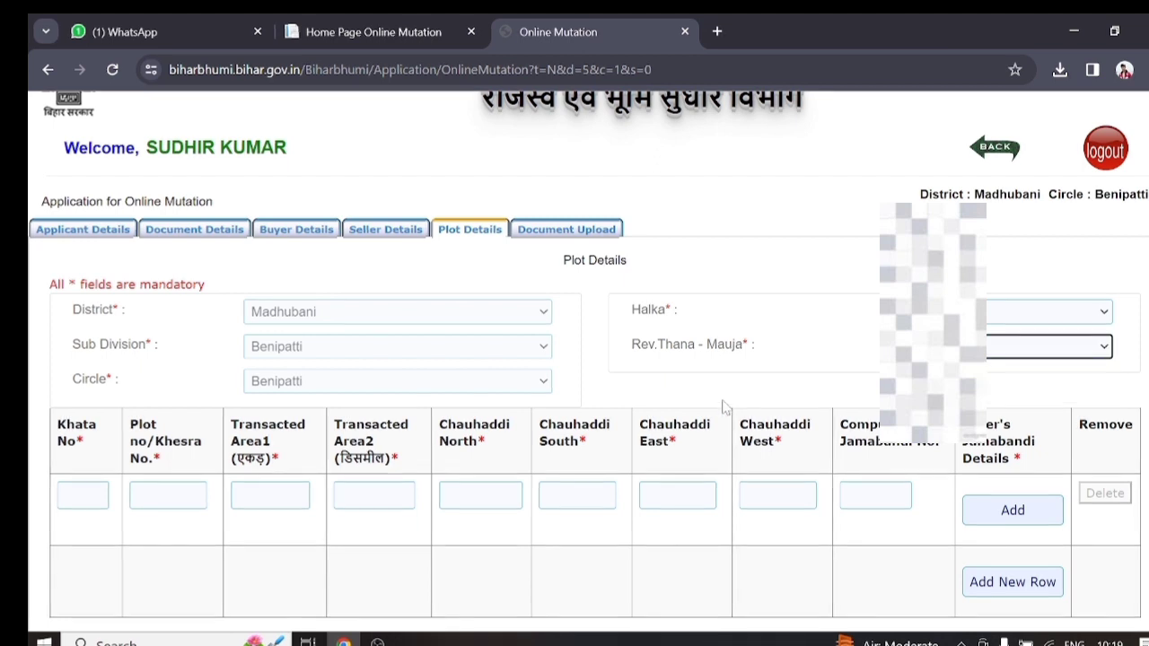
click(82, 495)
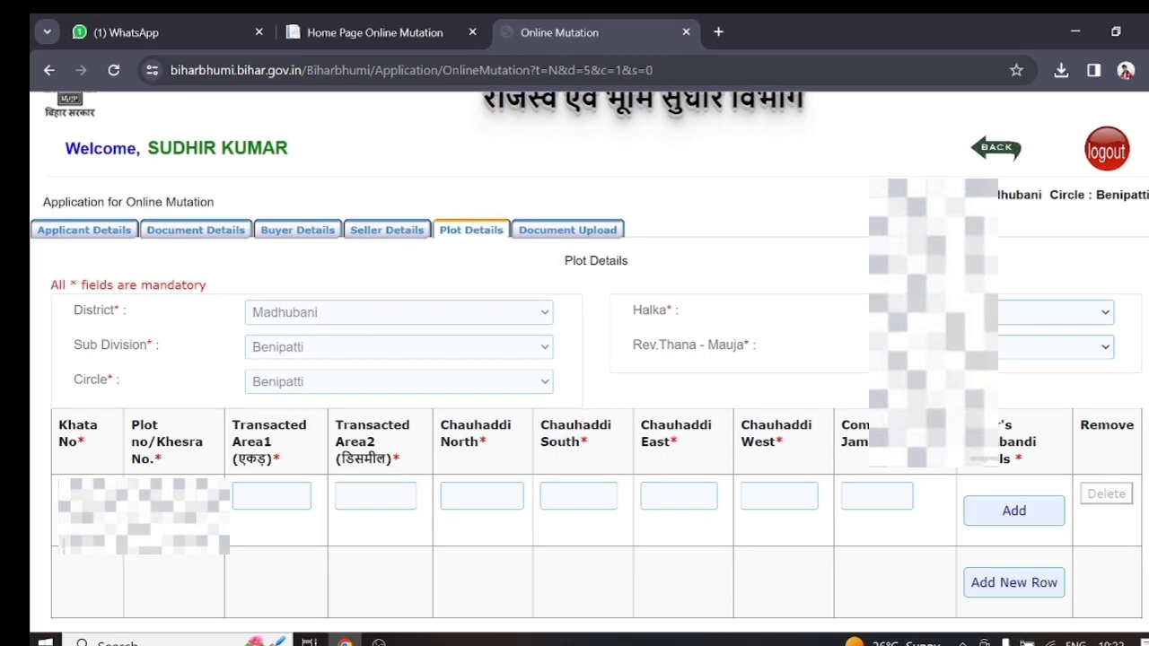
Enter 00 acres in Transacted Area1 and 5.886 decimals in Transacted Area2
click(235, 505)
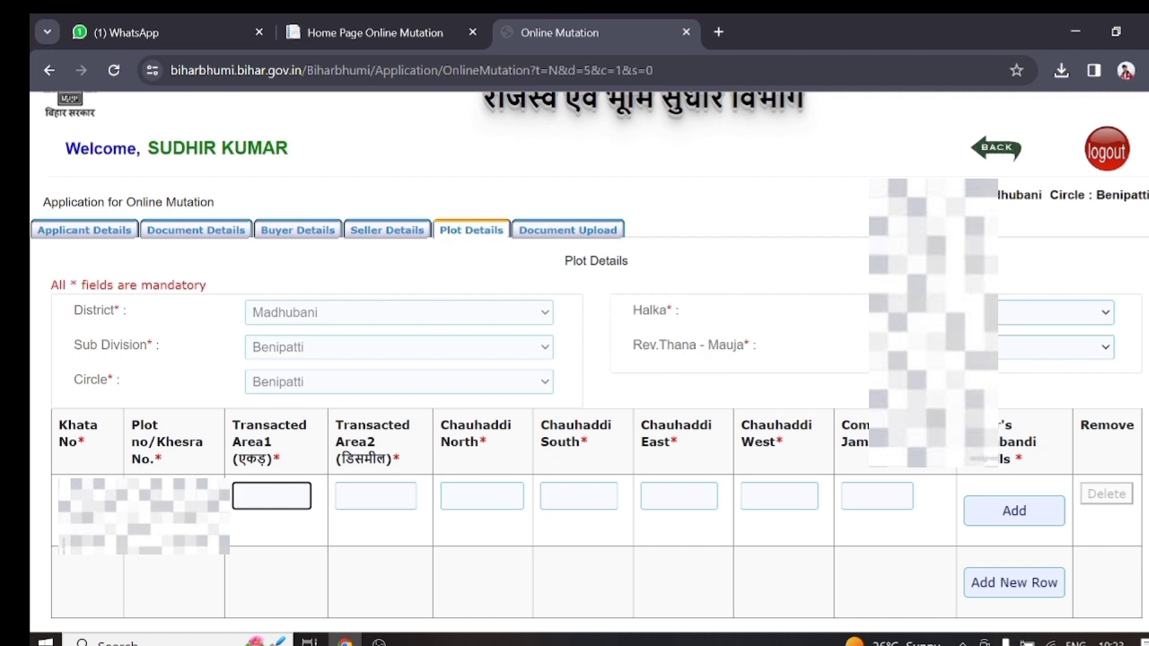
text(00)
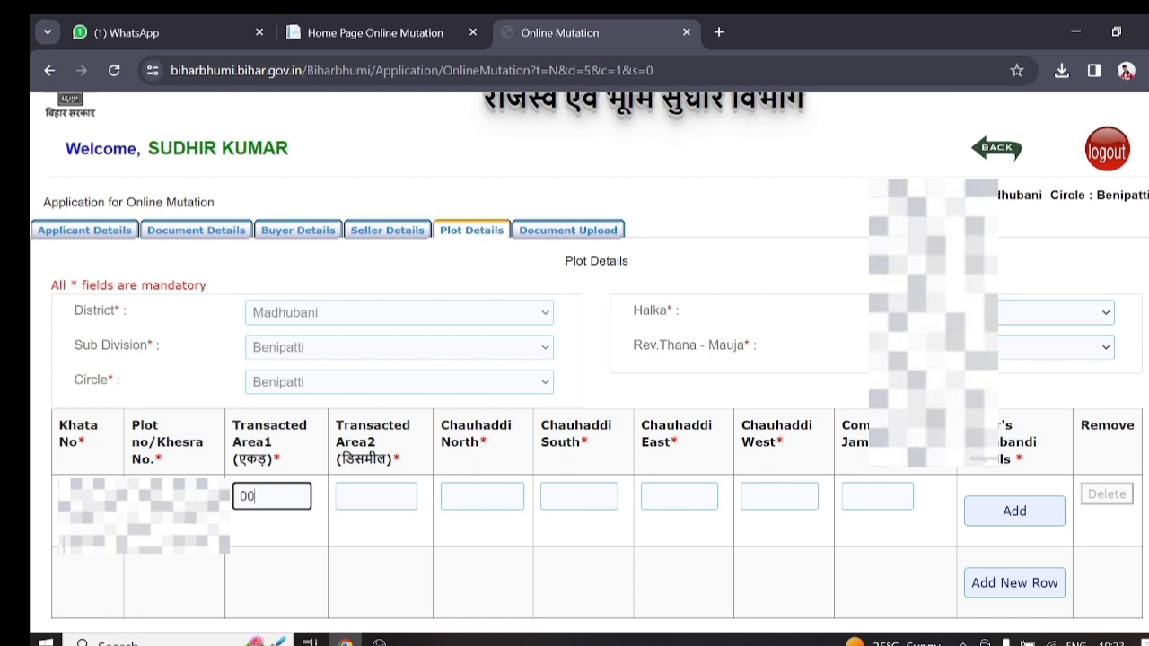
click(376, 496)
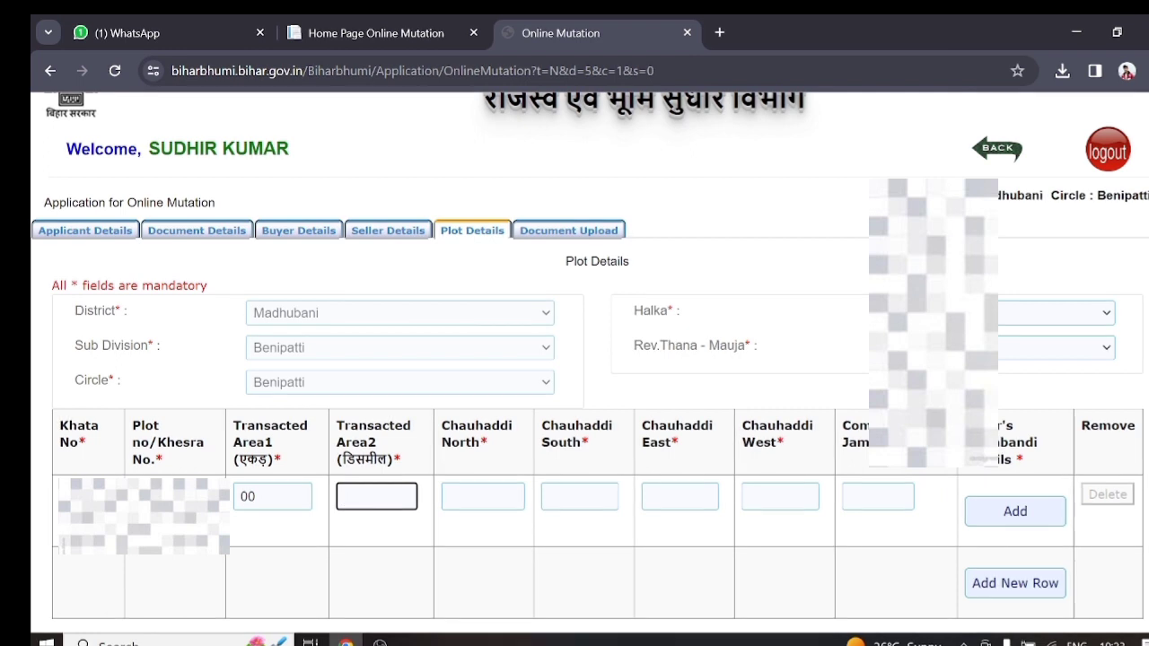
text(5.886)
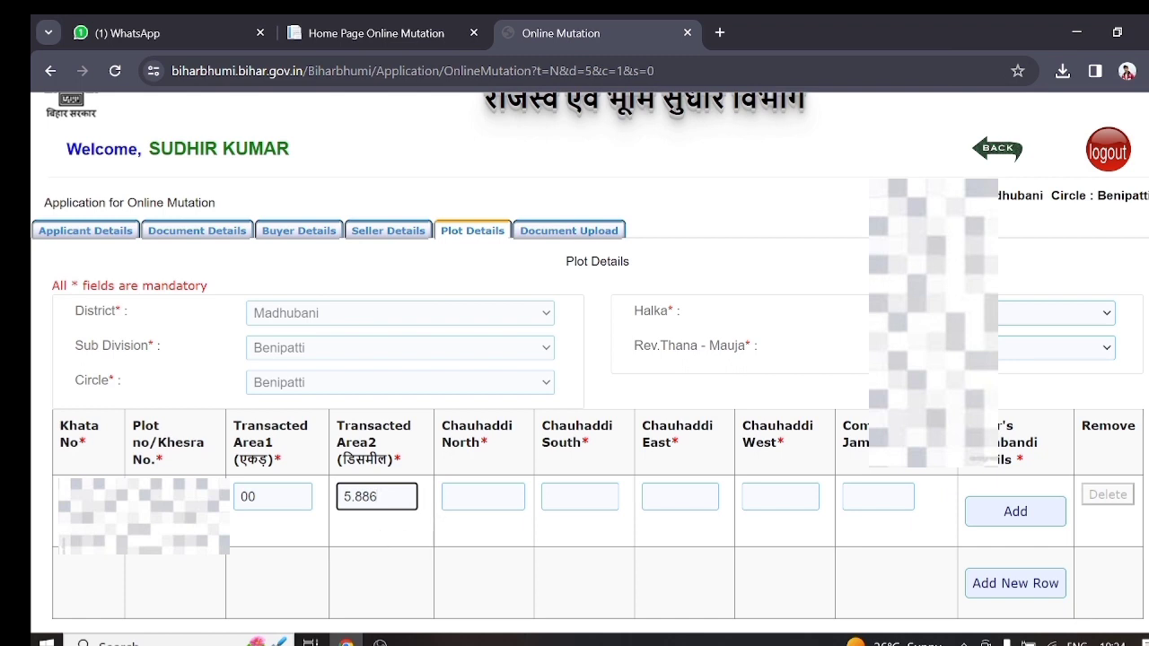
Fill the North, South, East and West Chauhaddi boundaries with the neighbouring owners' names
click(481, 508)
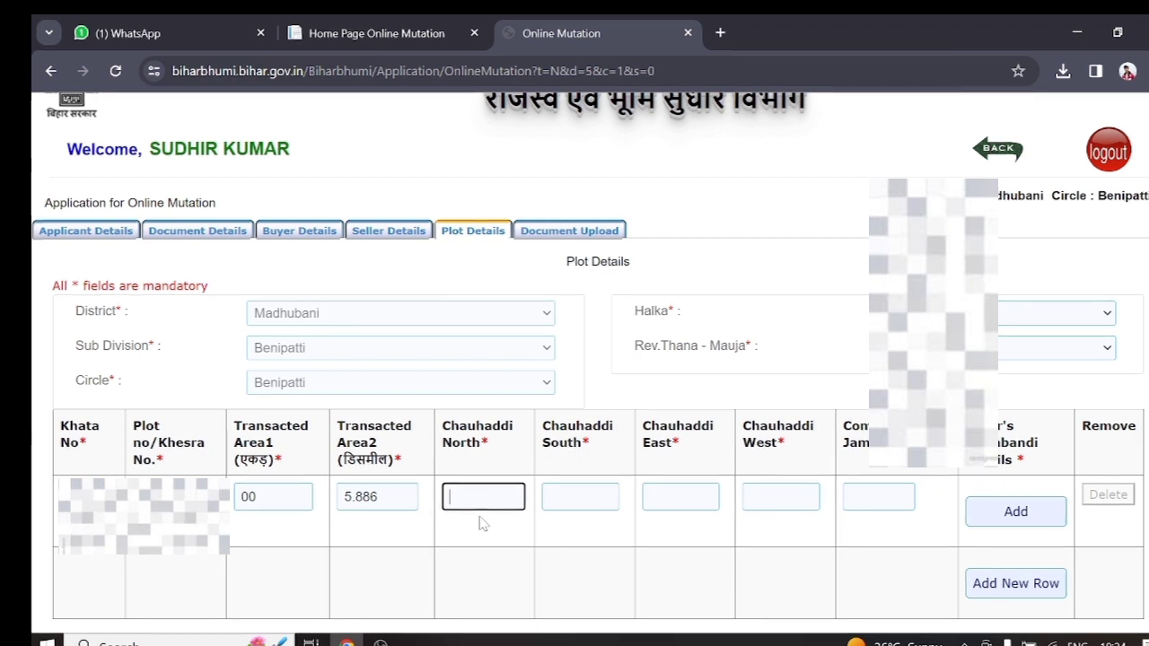
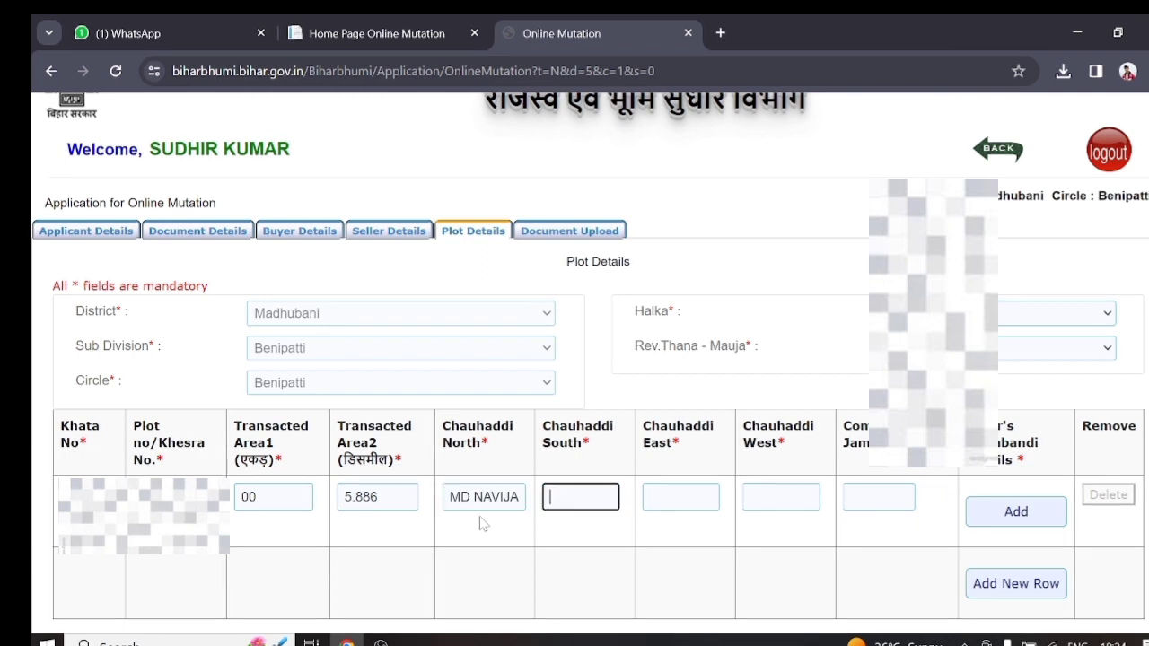
key(Tab)
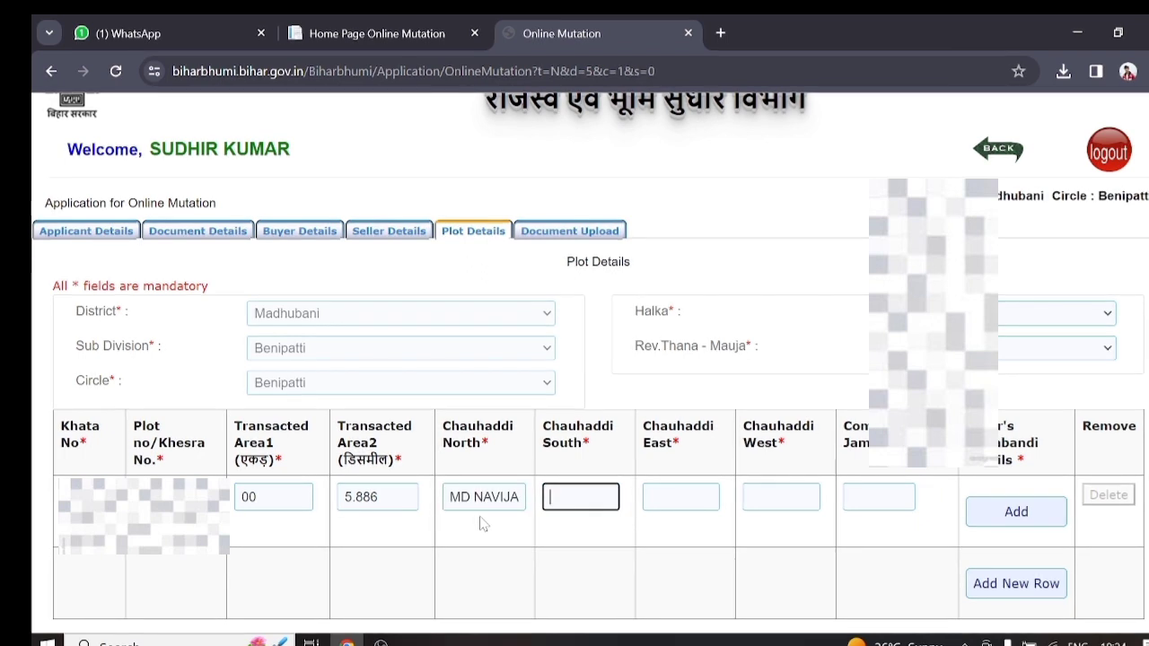
text(NI)
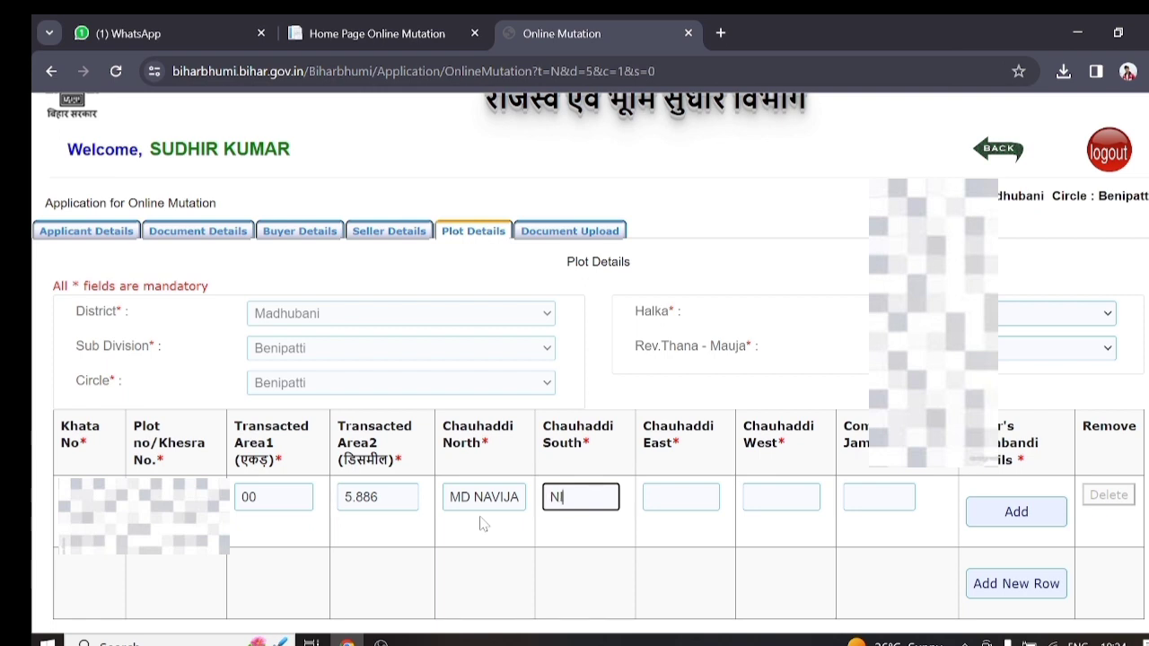
text(J MOKIR)
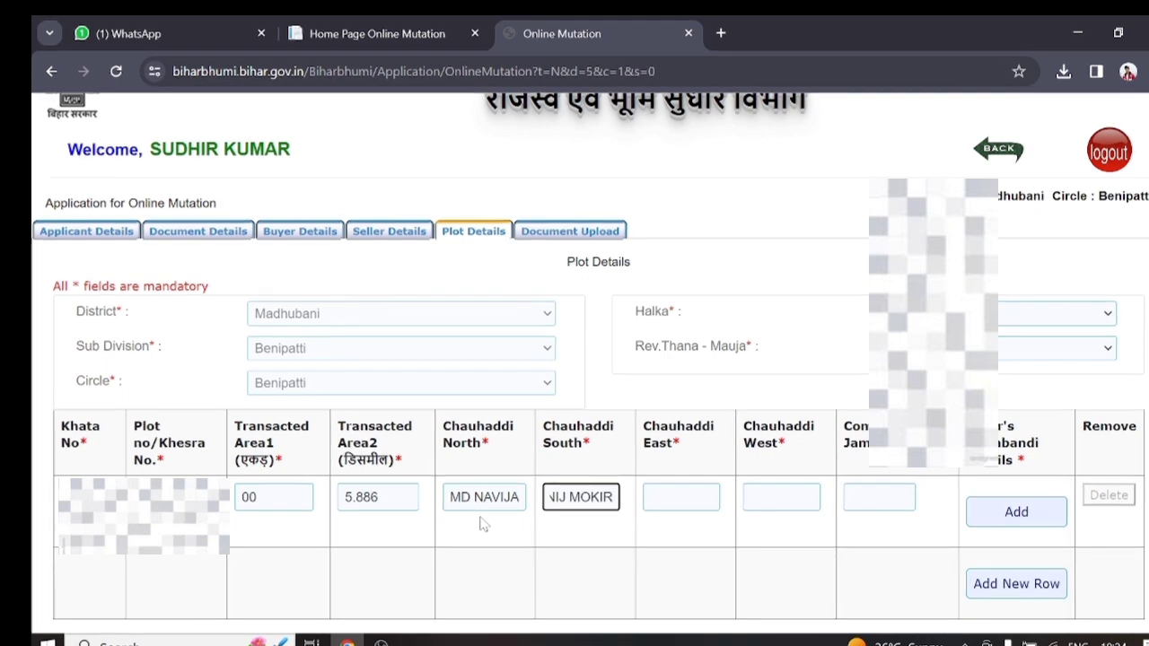
key(Tab)
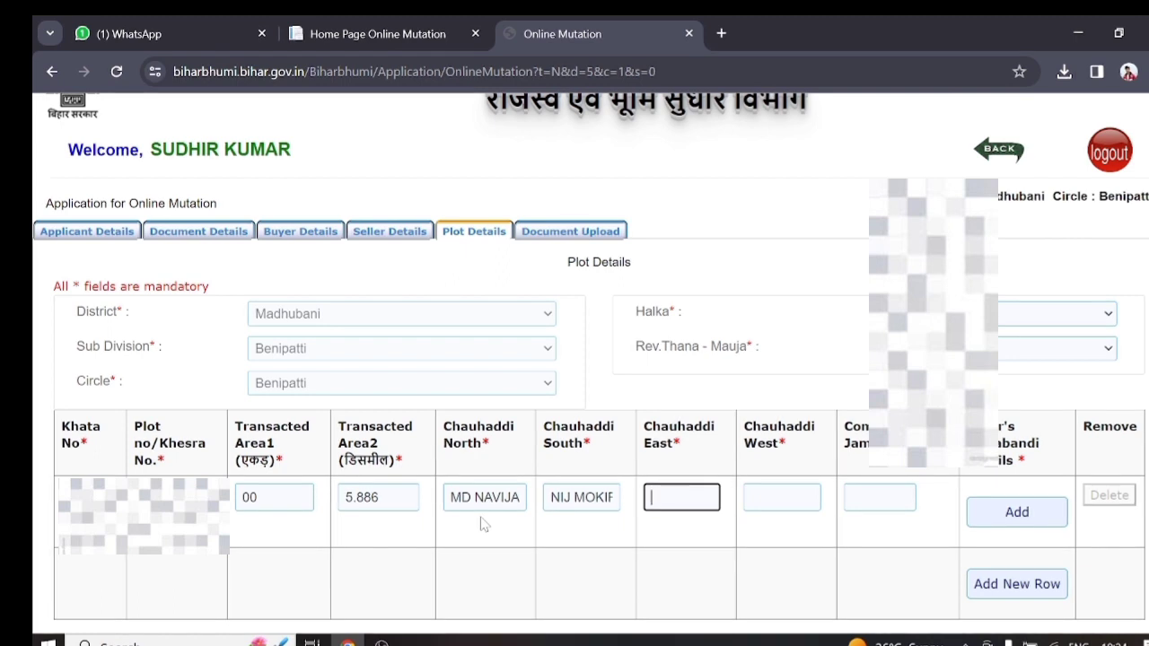
text(DINESH D)
key(Tab)
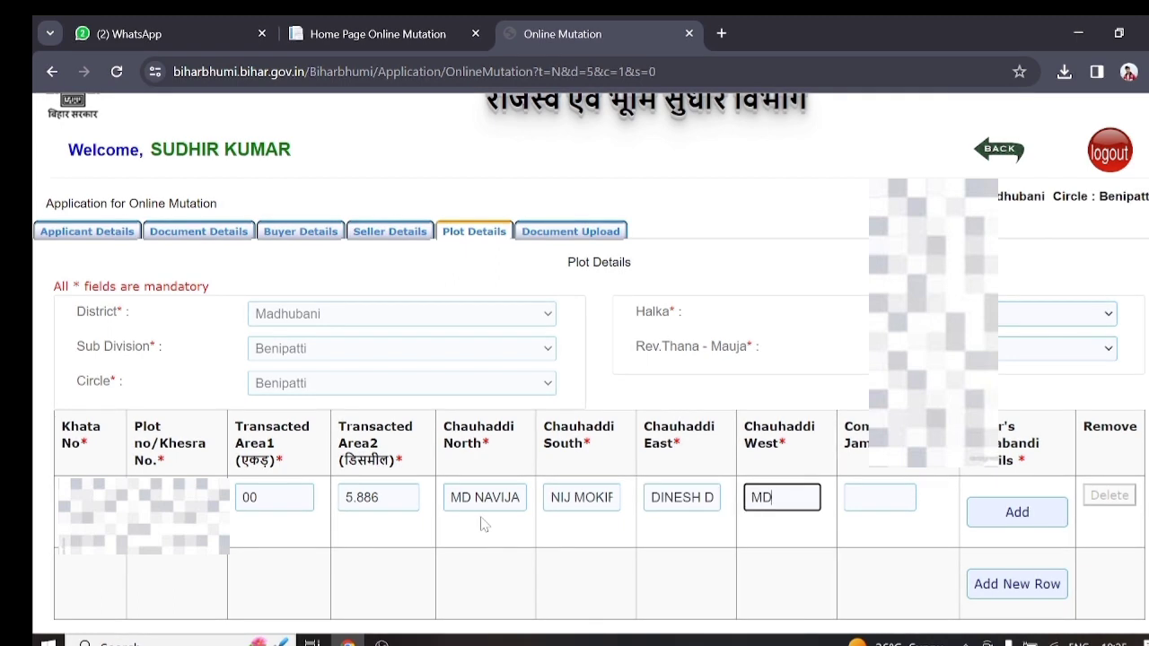
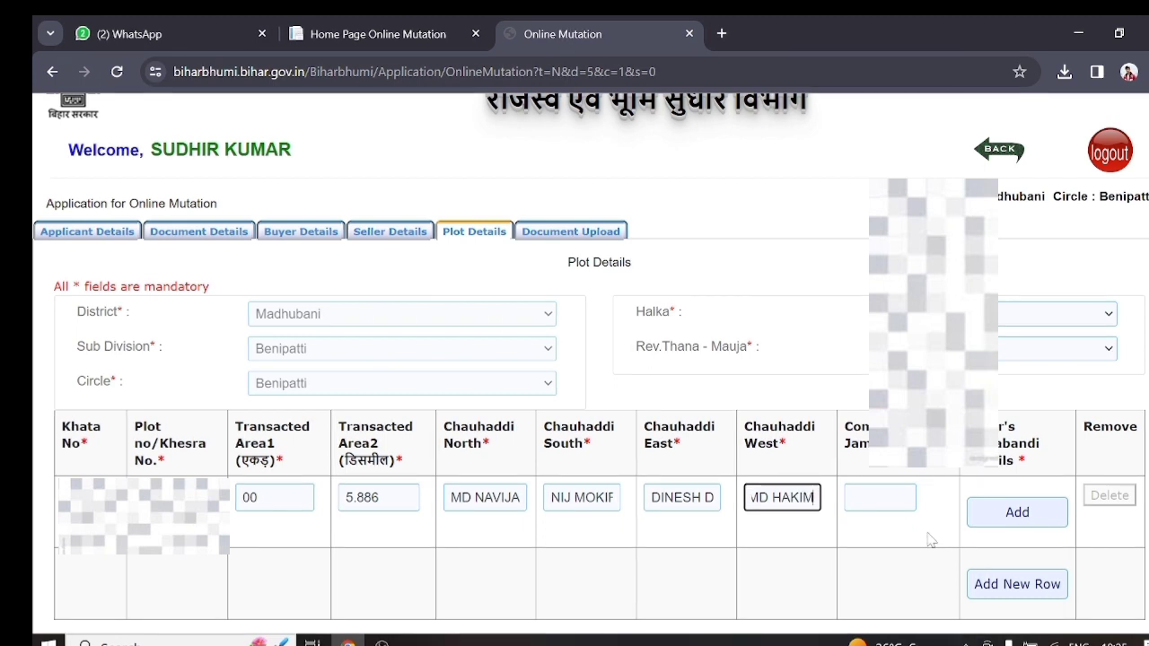
Move to the Computerized Jamabandi field and open the seller's jamabandi details form
click(881, 503)
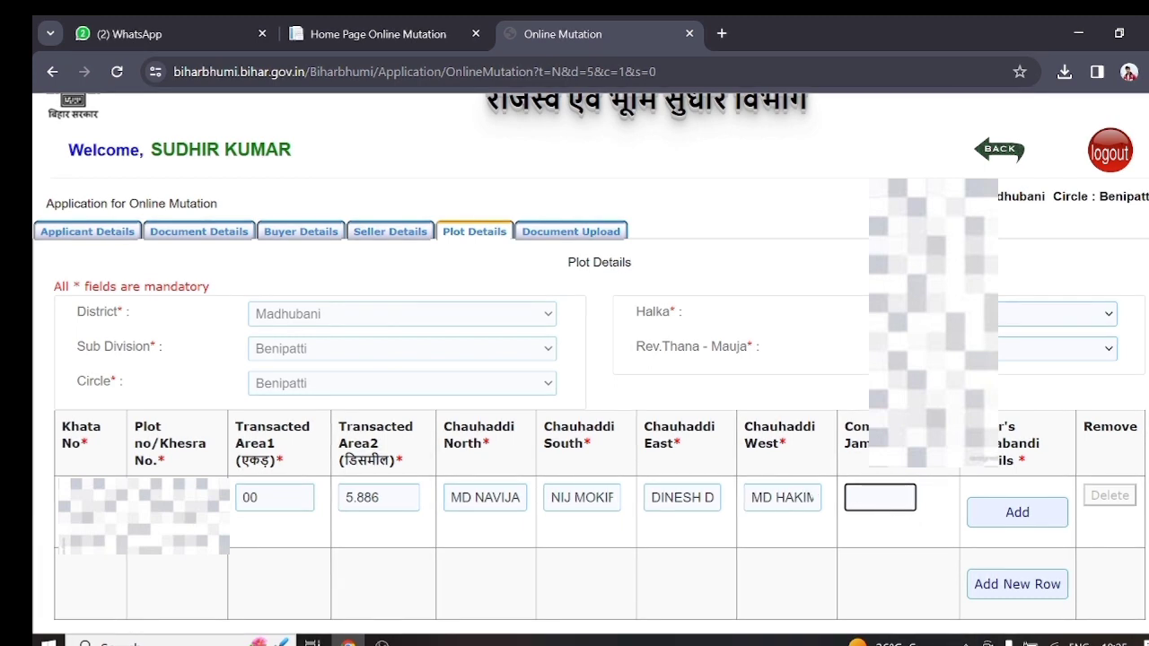
click(985, 524)
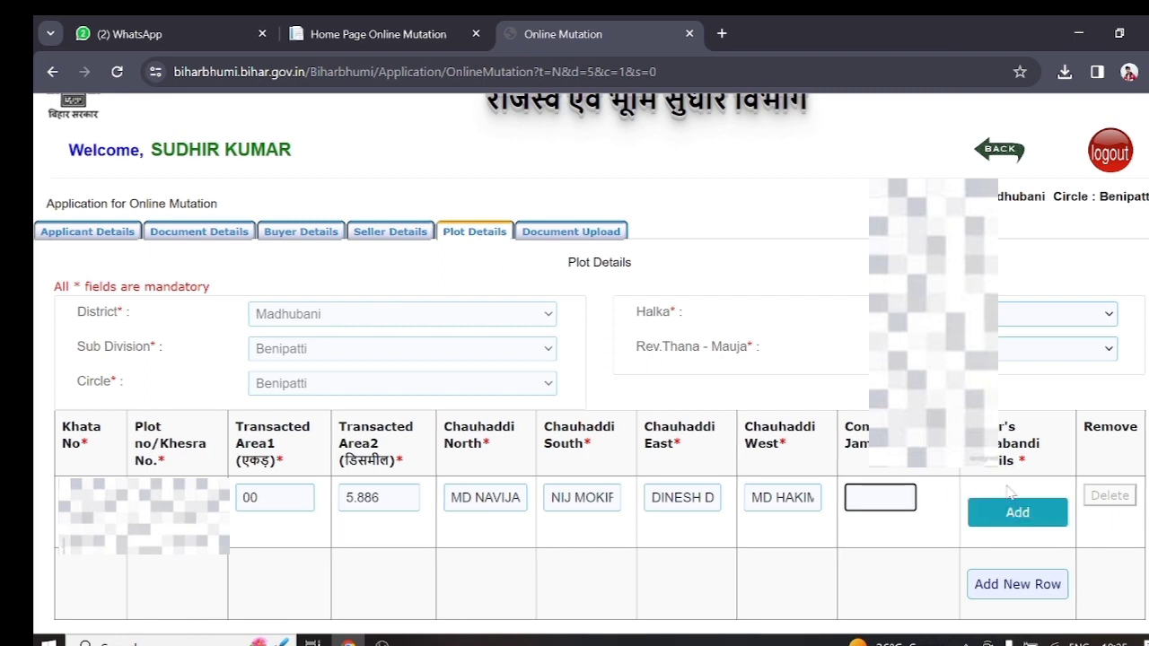
click(1015, 514)
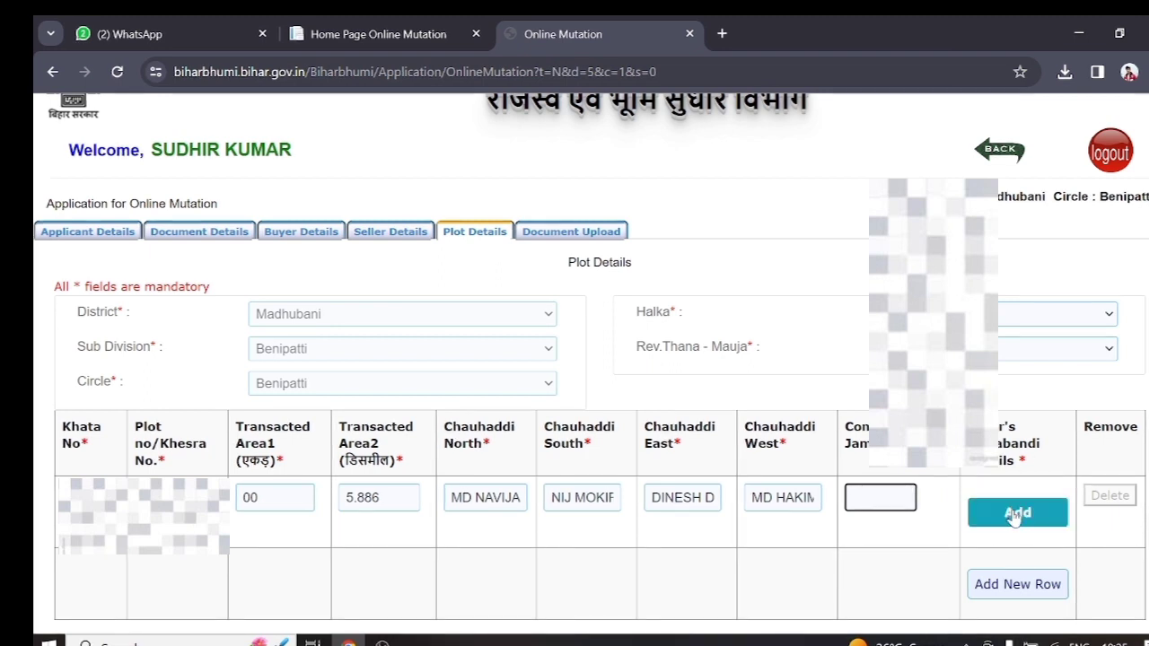
Confirm the seller as jamabandi holder and search the record by volume 1 and page
click(1015, 513)
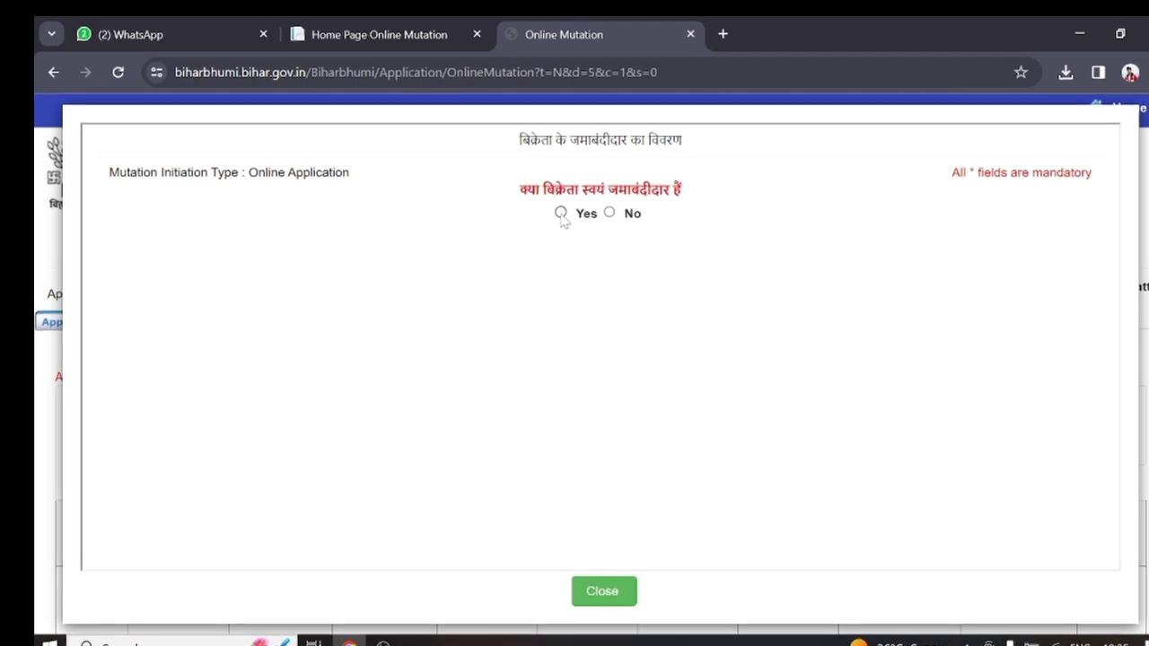
click(561, 214)
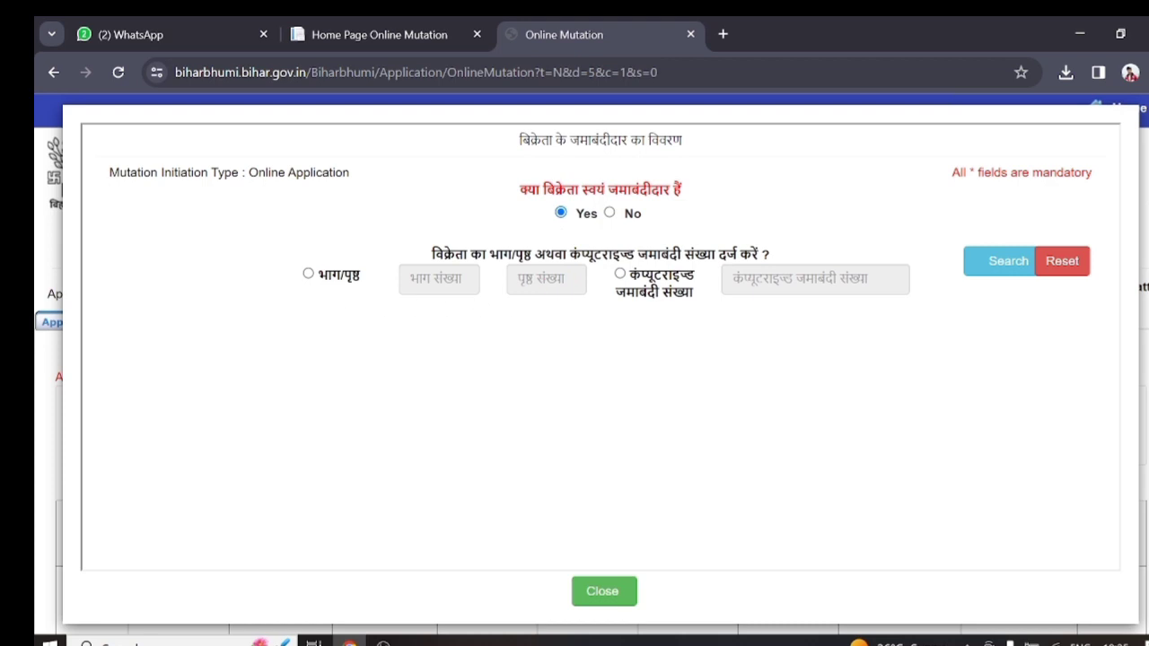
click(309, 275)
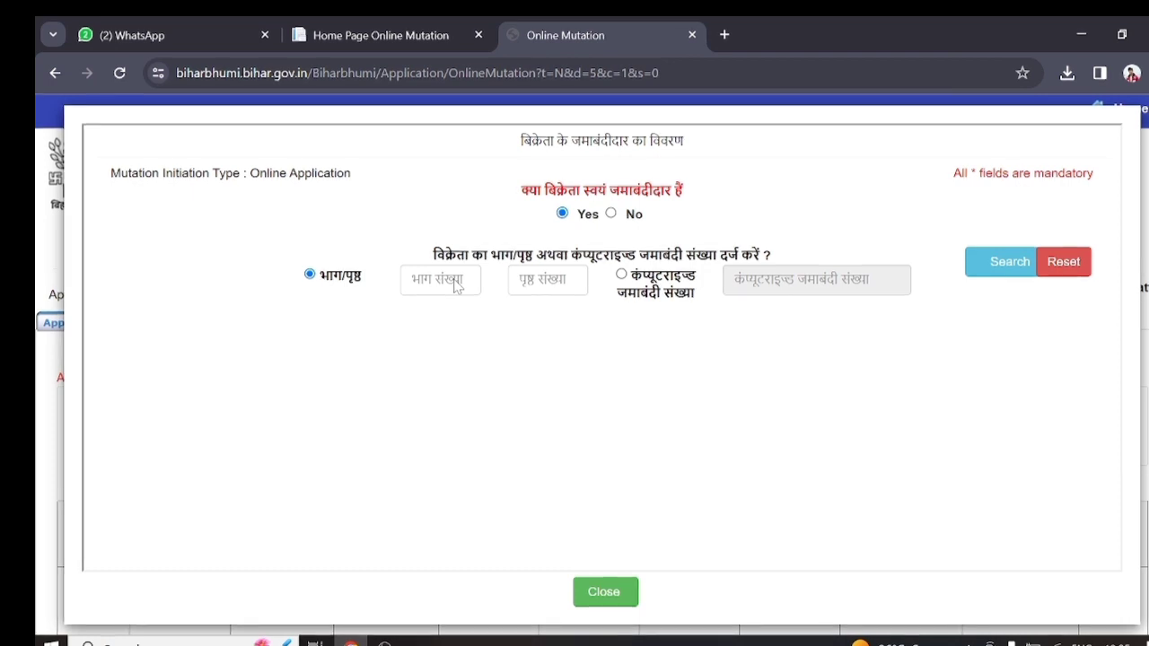
click(456, 284)
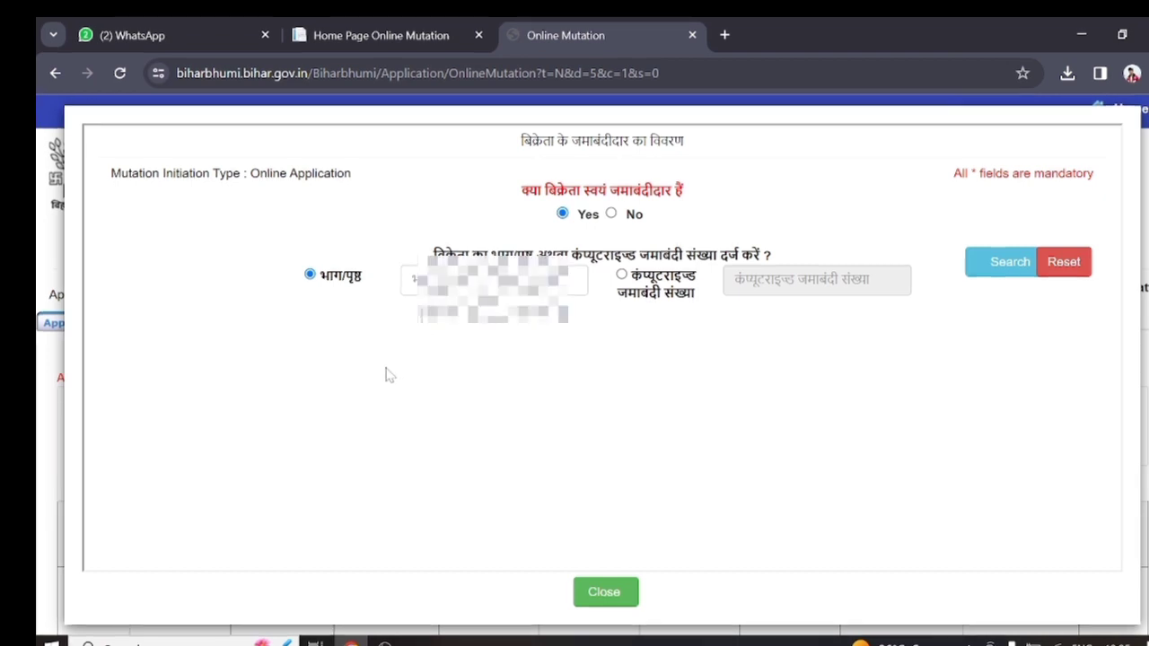
text(1)
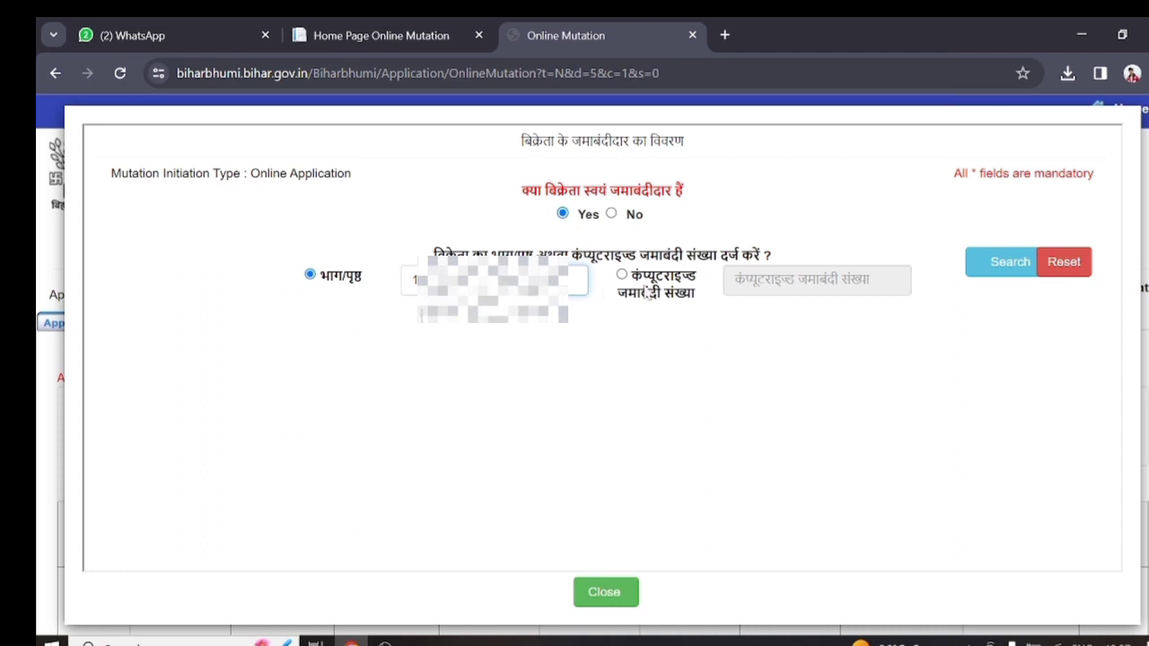
click(1006, 272)
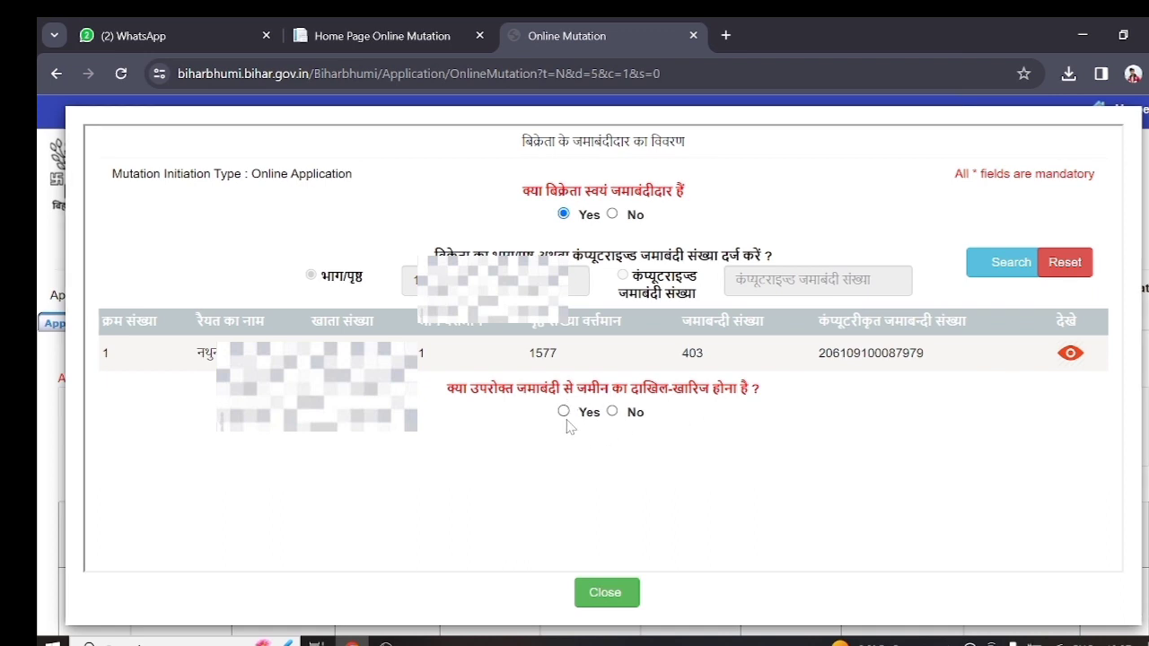
Confirm mutation from jamabandi 403, save it, acknowledge the success alert and close the popup
click(563, 411)
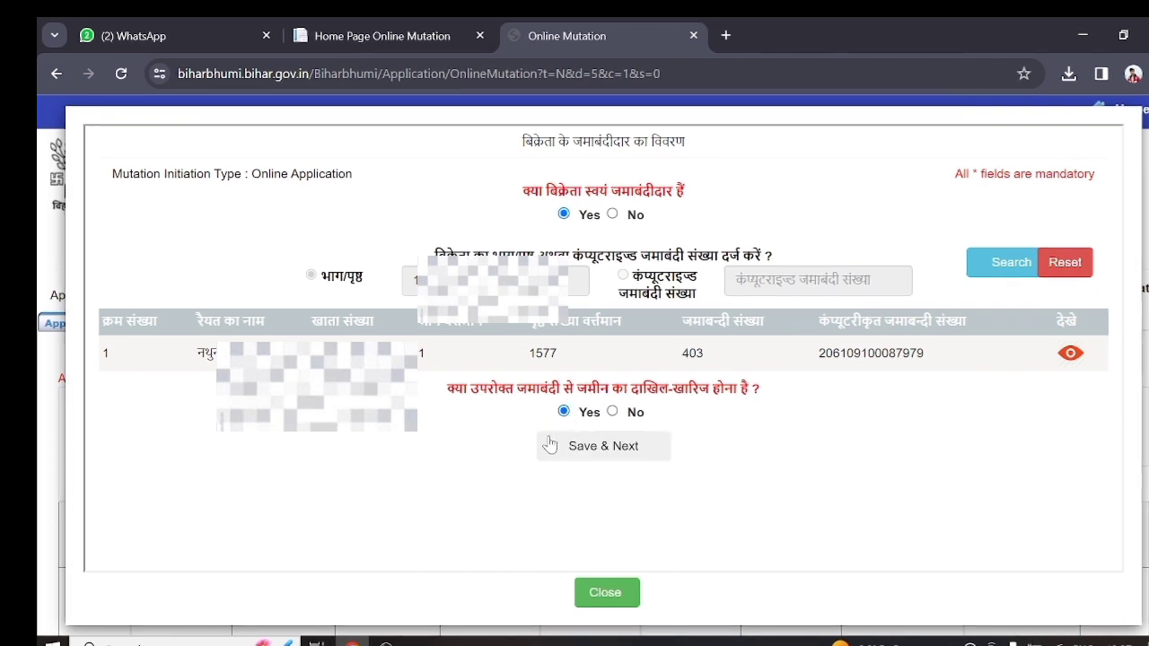
click(600, 449)
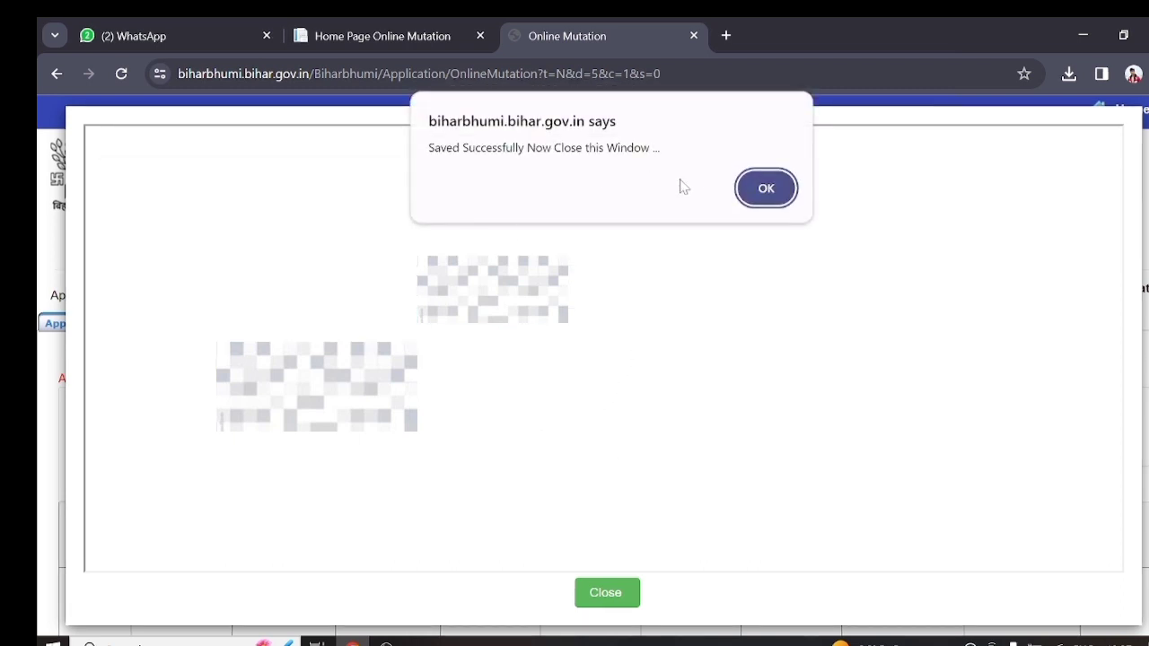
click(763, 191)
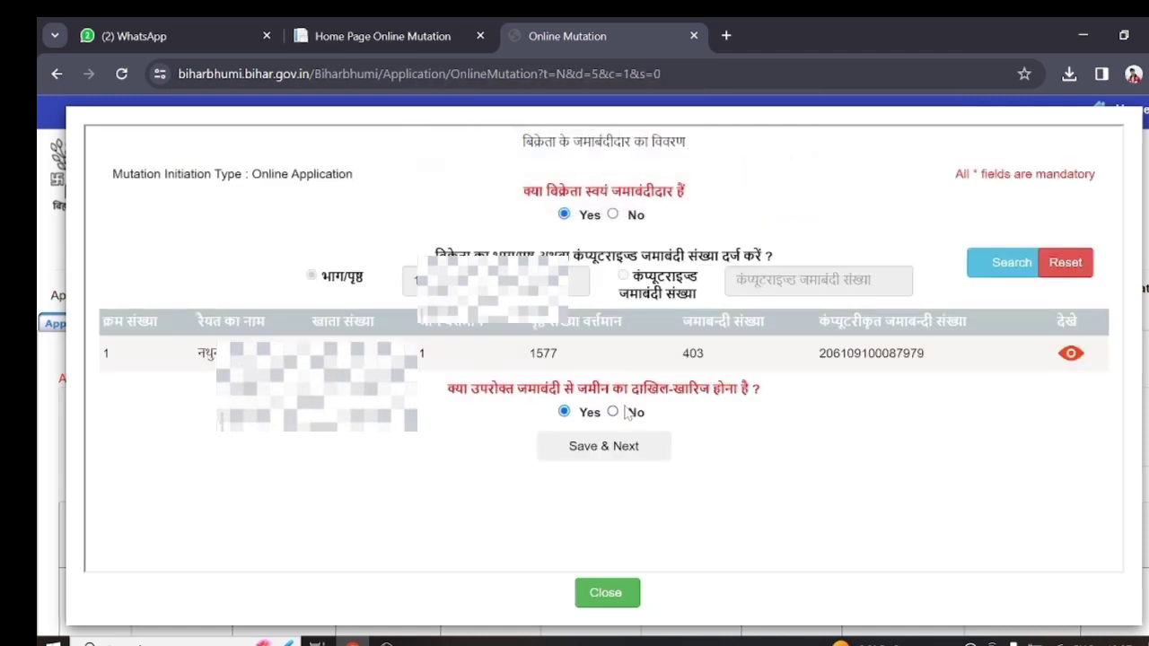
click(605, 592)
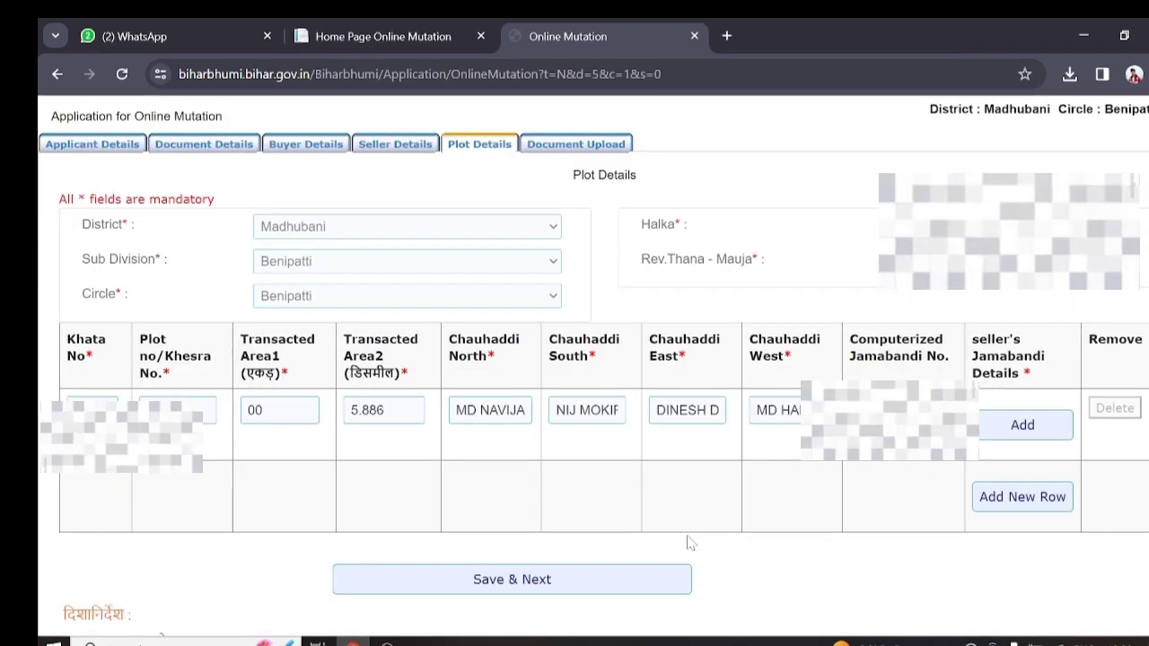
Save the plot details, attach 4031.pdf from Downloads, and enter the upload captcha
click(492, 581)
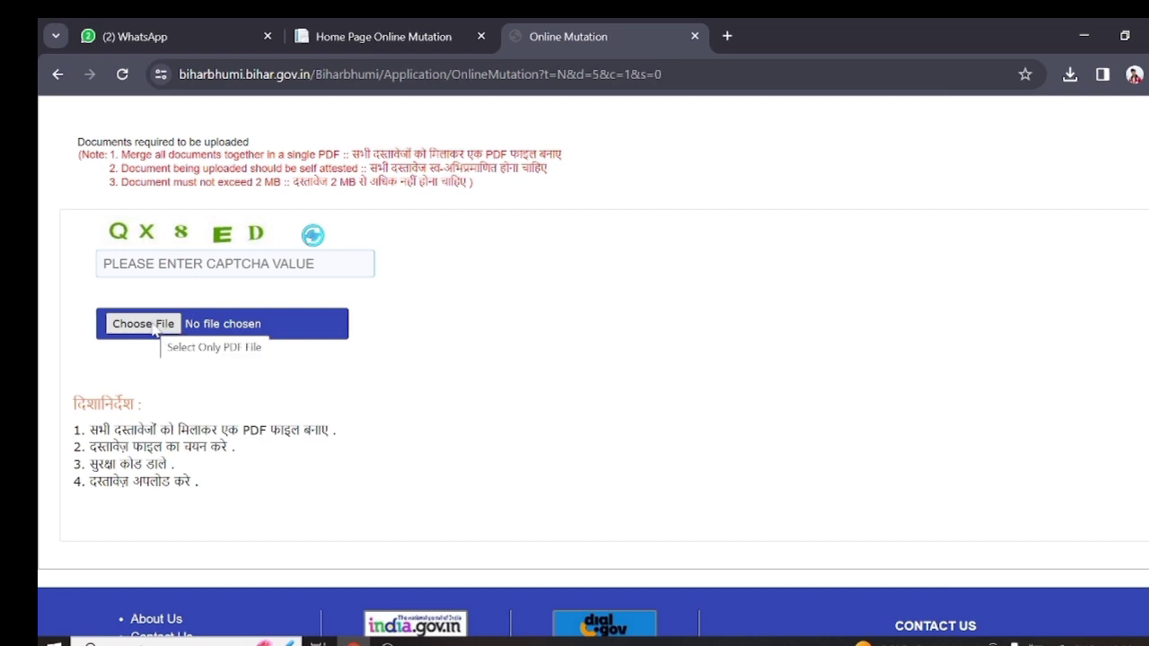
scroll(305, 429, up, 1)
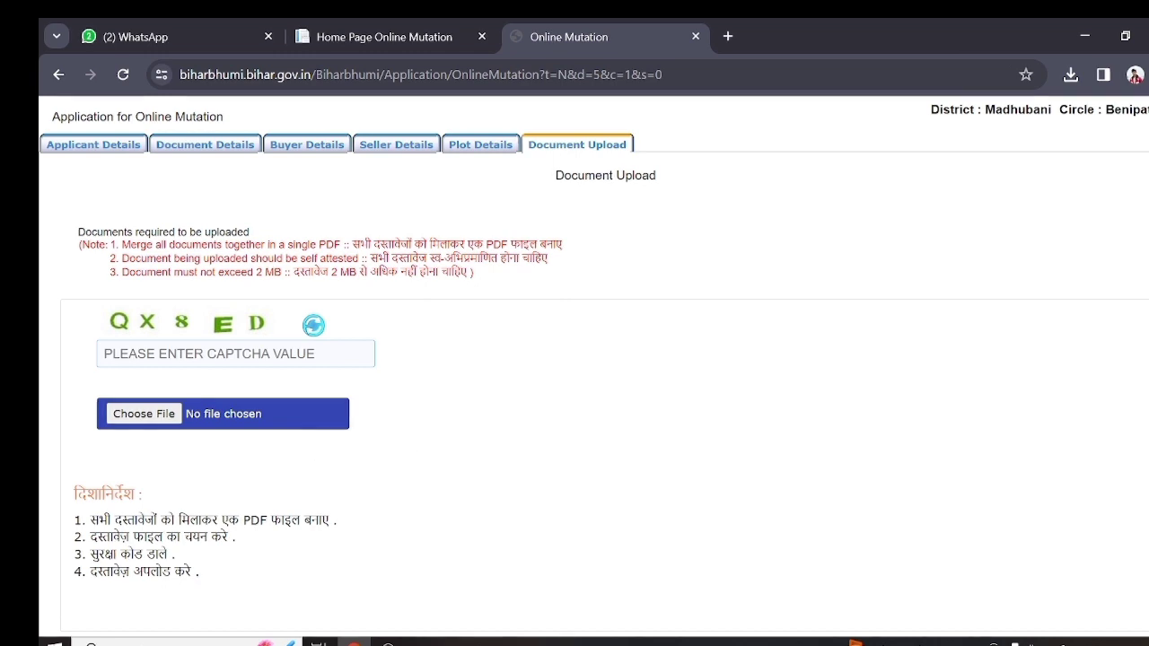
click(234, 409)
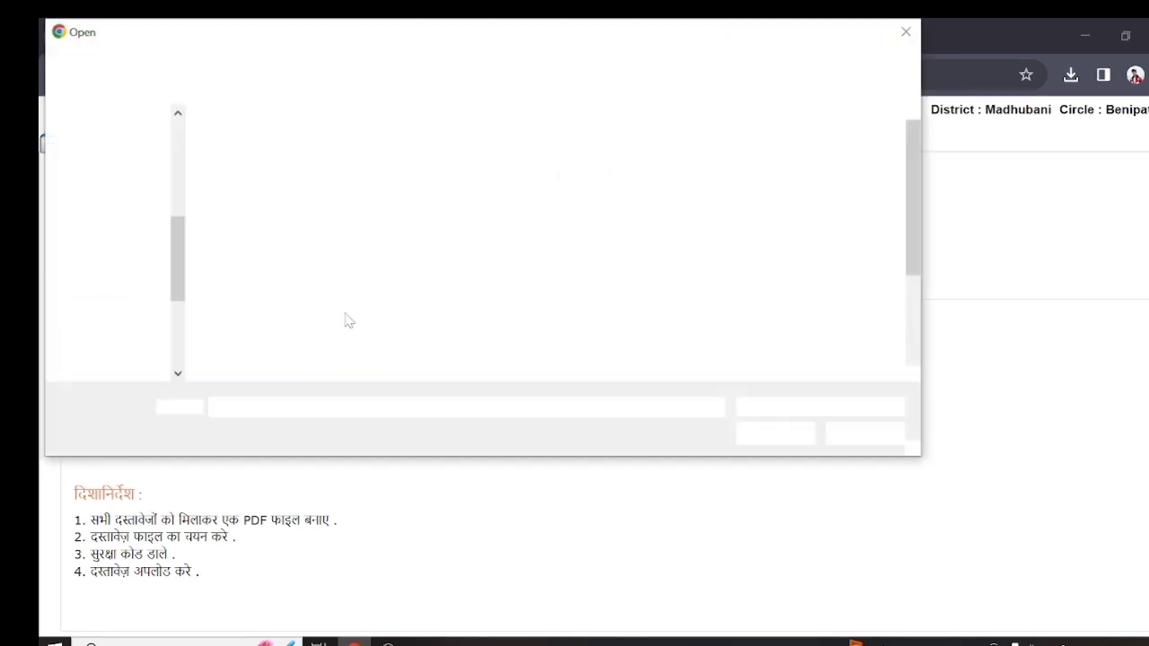
scroll(125, 245, up, 5)
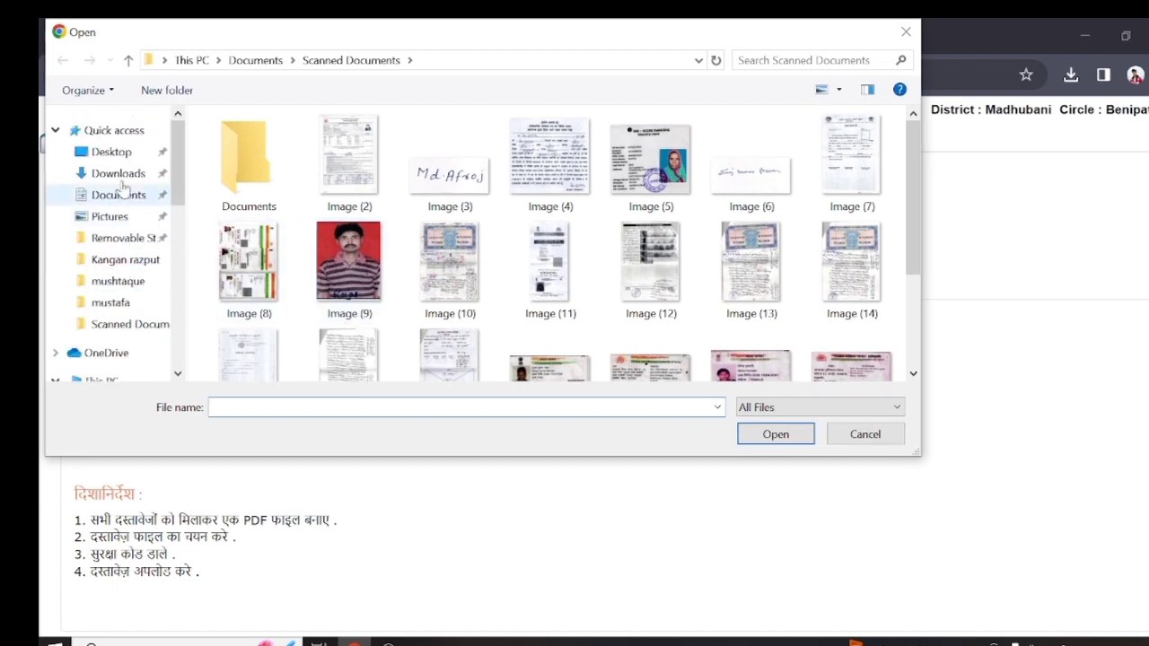
click(119, 170)
click(239, 170)
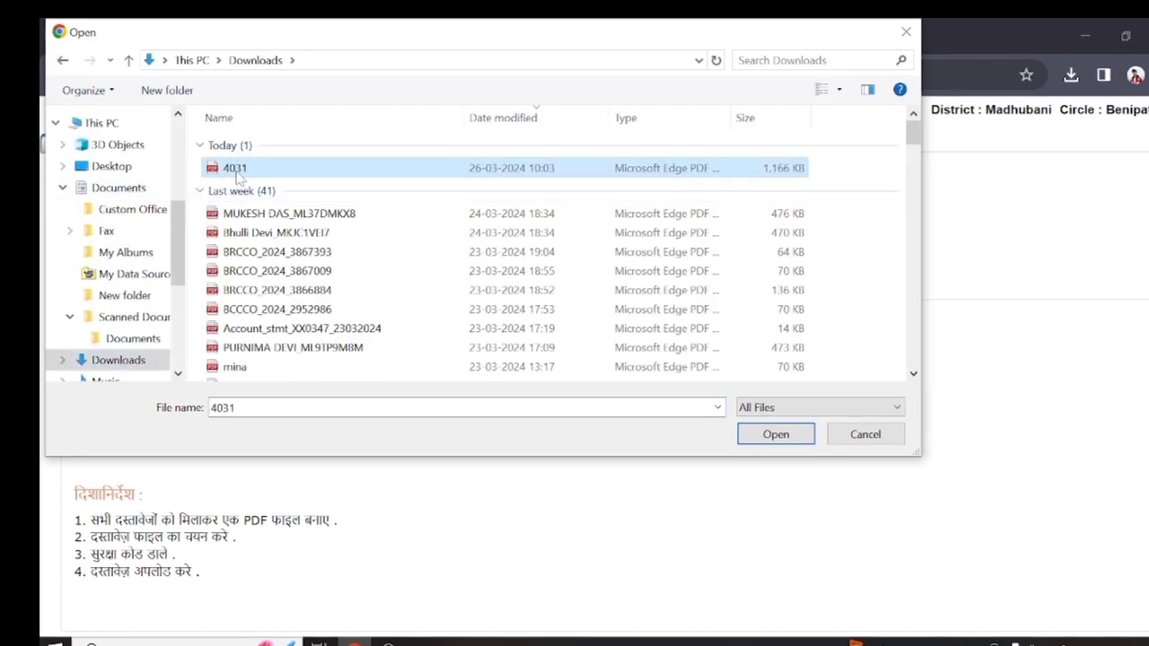
click(794, 436)
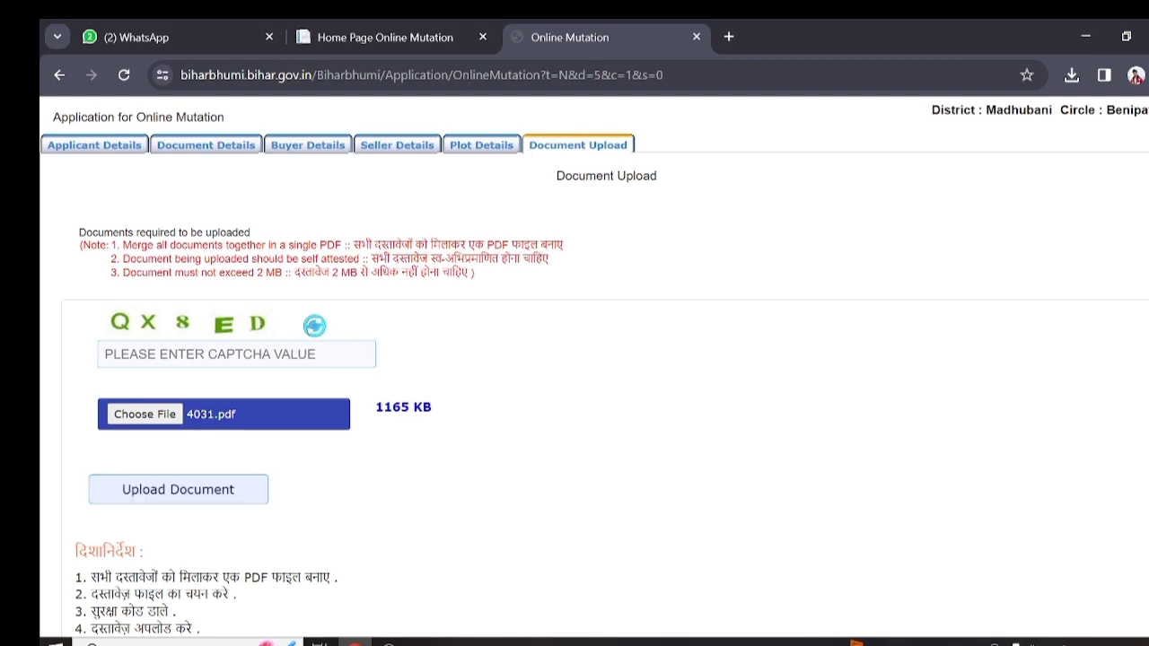
click(236, 355)
text(QX)
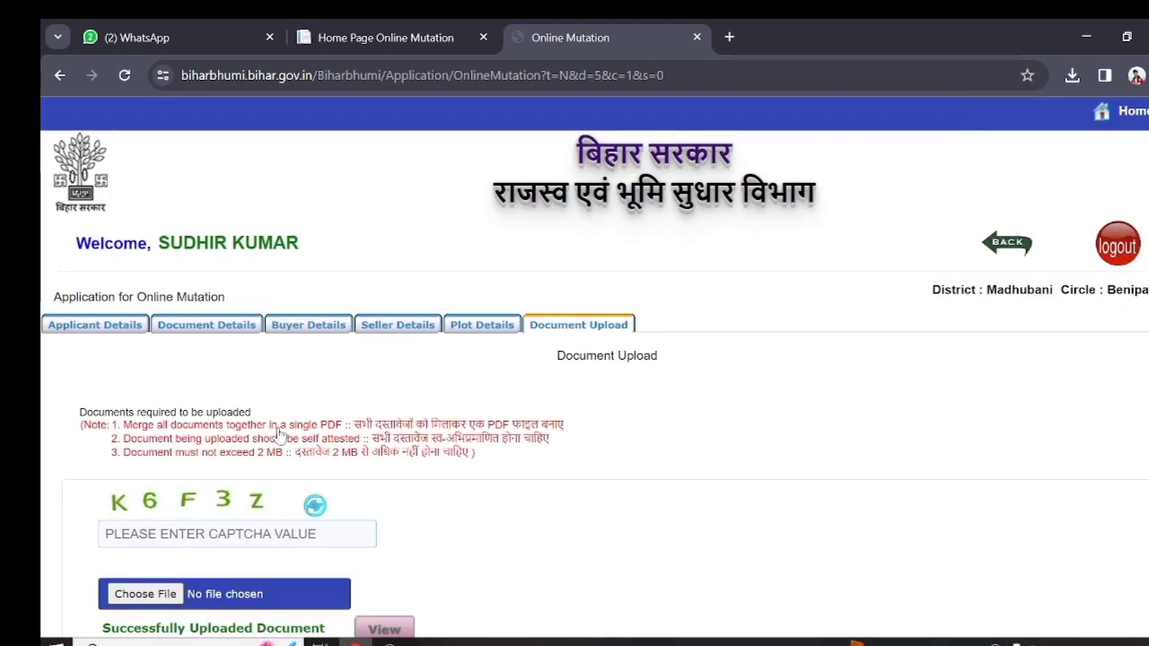
Preview the uploaded 7-page PDF, close it, and proceed to buyer mobile verification
scroll(291, 436, down, 1)
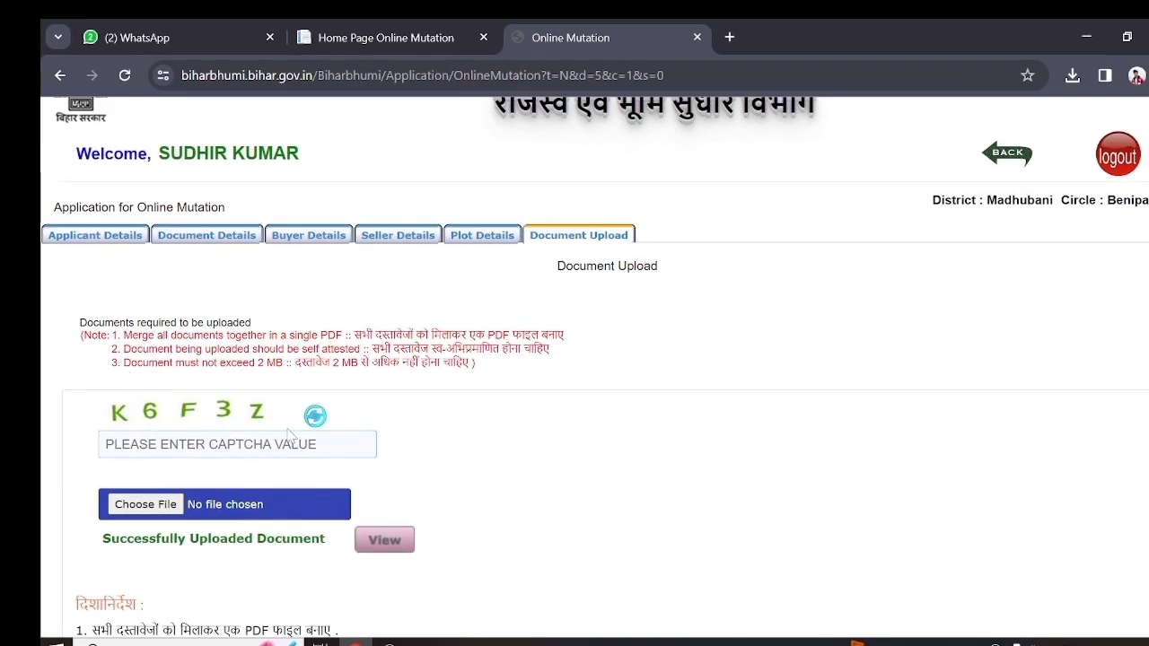
click(377, 558)
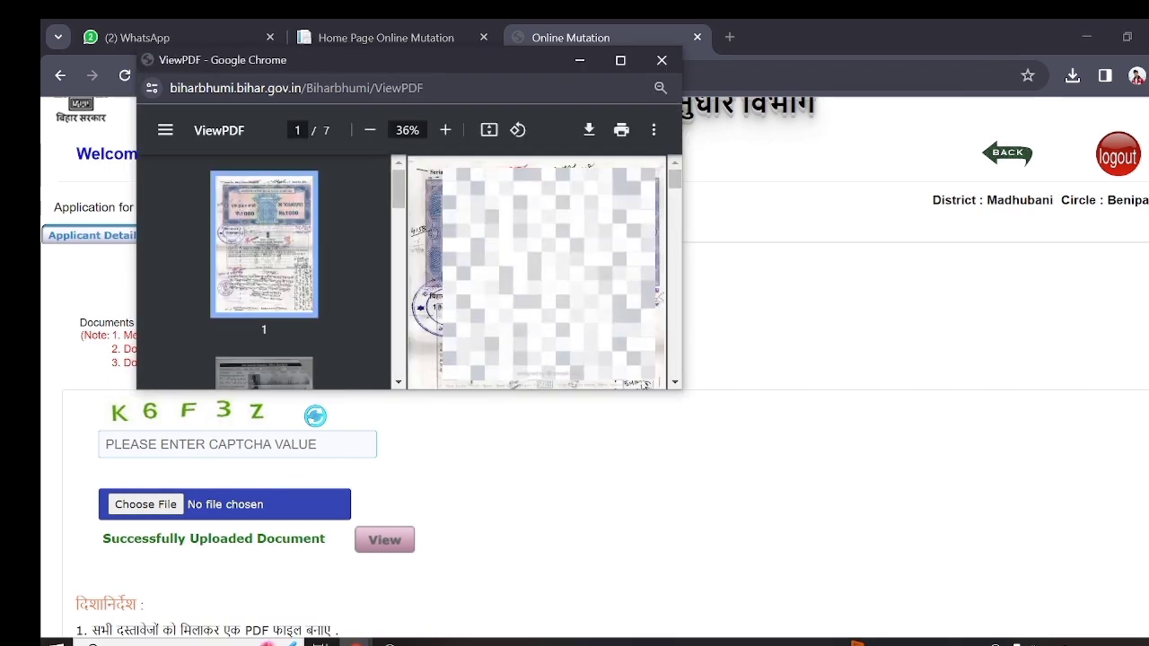
scroll(642, 385, down, 3)
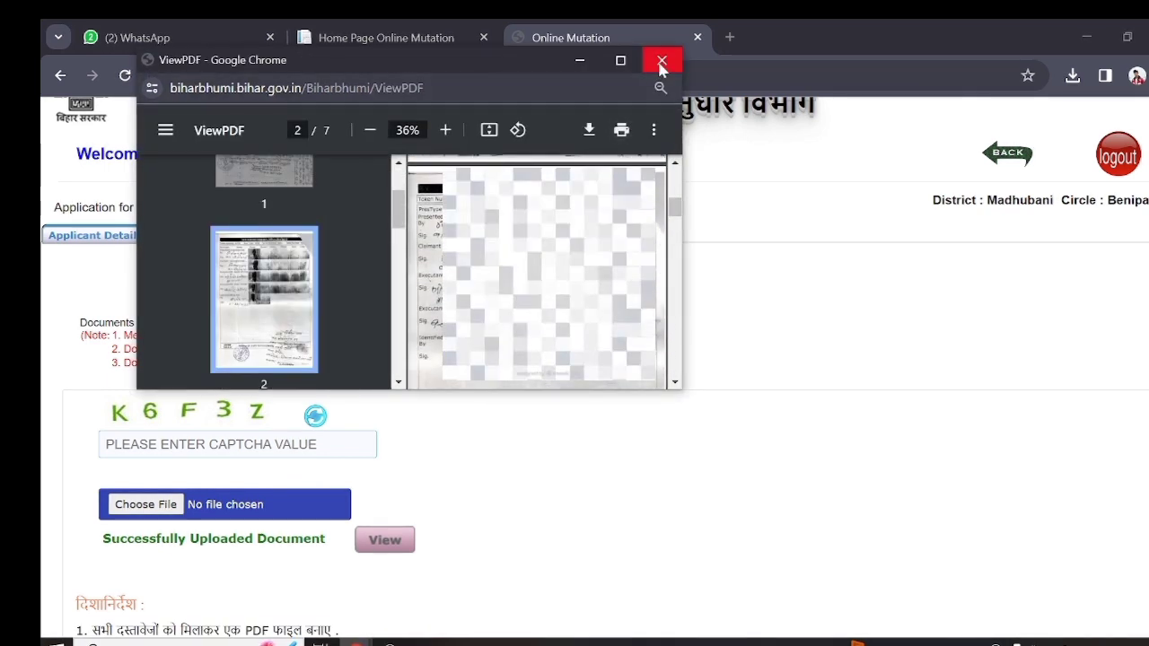
click(661, 61)
scroll(373, 367, down, 5)
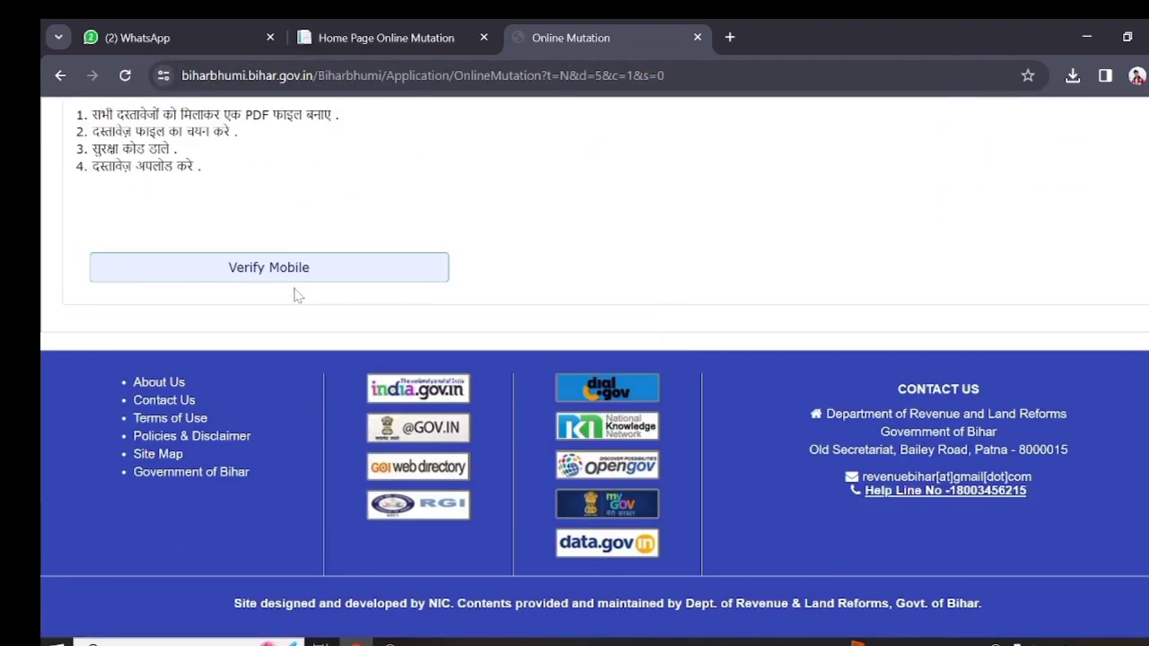
click(290, 275)
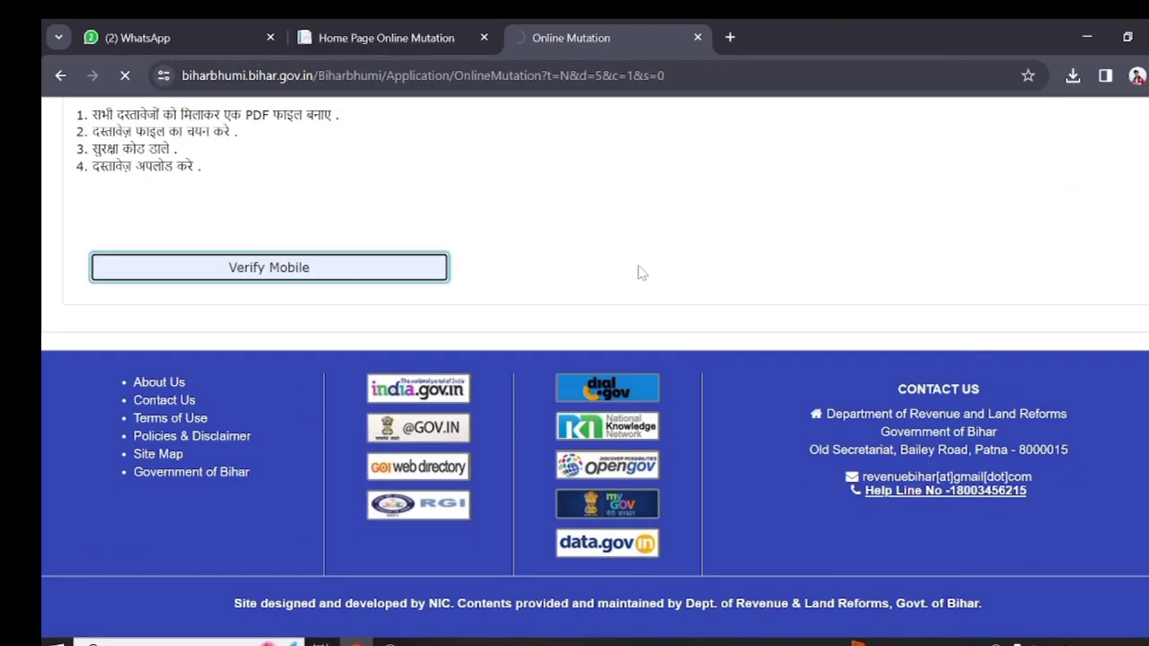
scroll(637, 277, down, 2)
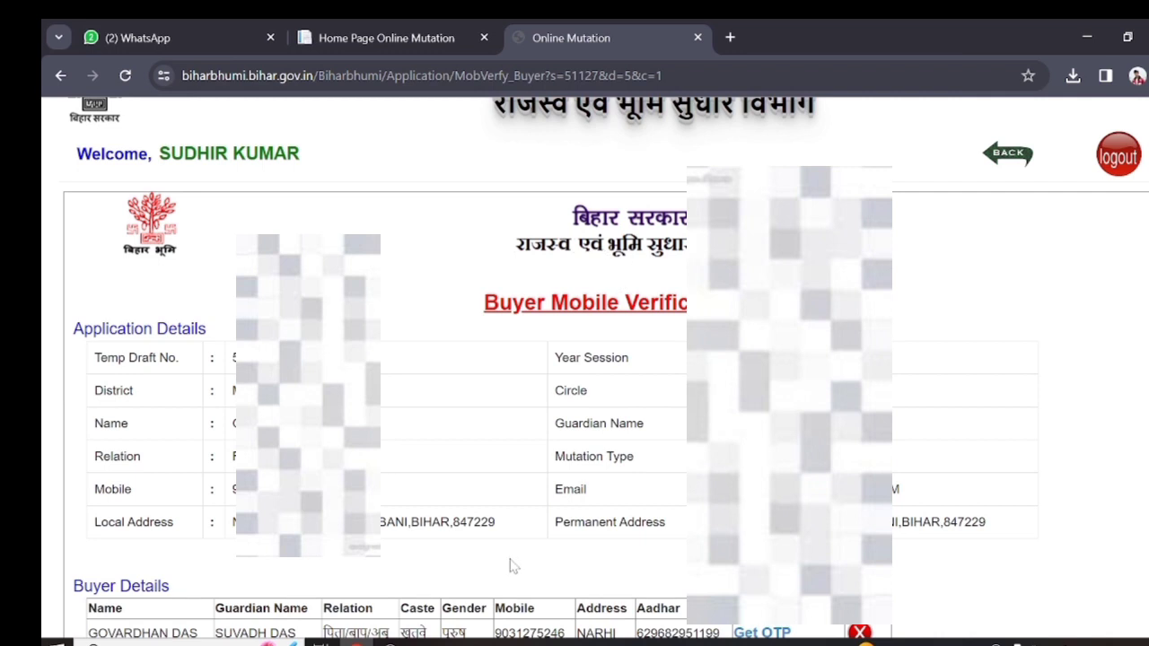
Verify the buyer's mobile with the received OTP and acknowledge the OTP Verified alert
scroll(389, 449, down, 1)
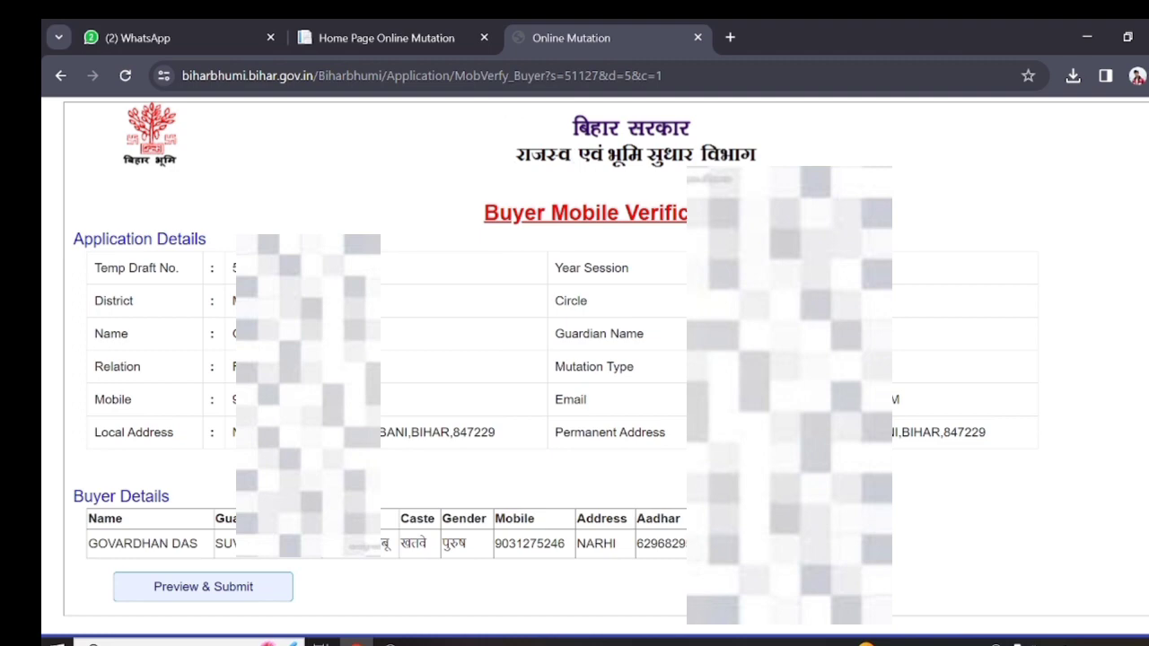
scroll(512, 475, down, 1)
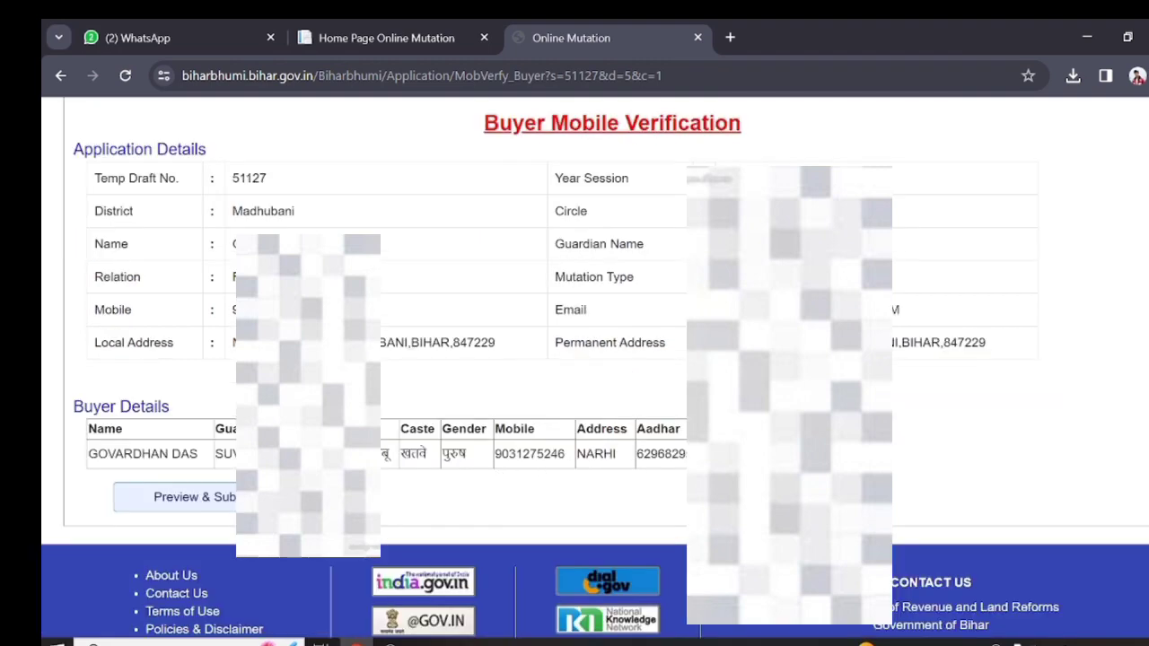
click(196, 496)
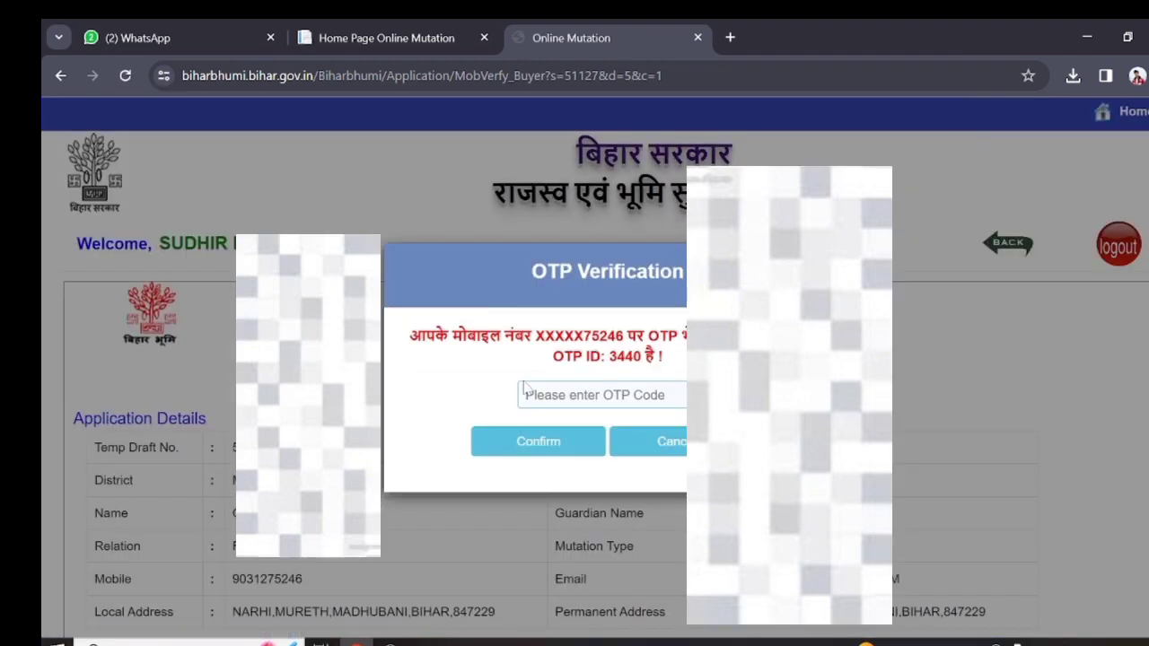
click(526, 393)
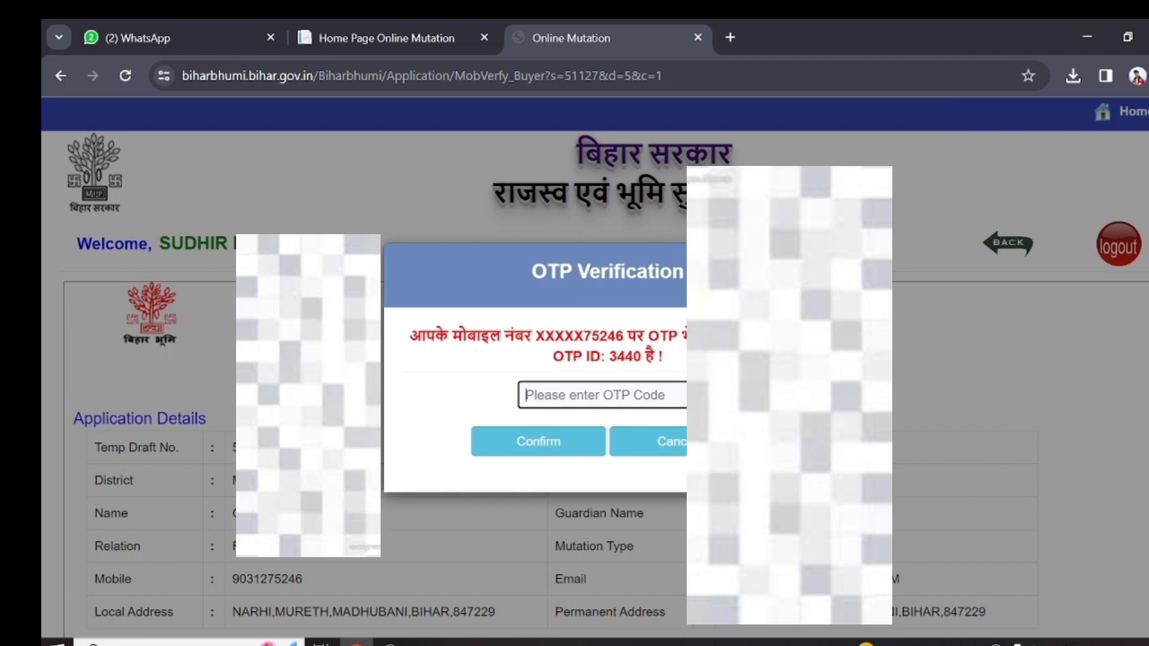
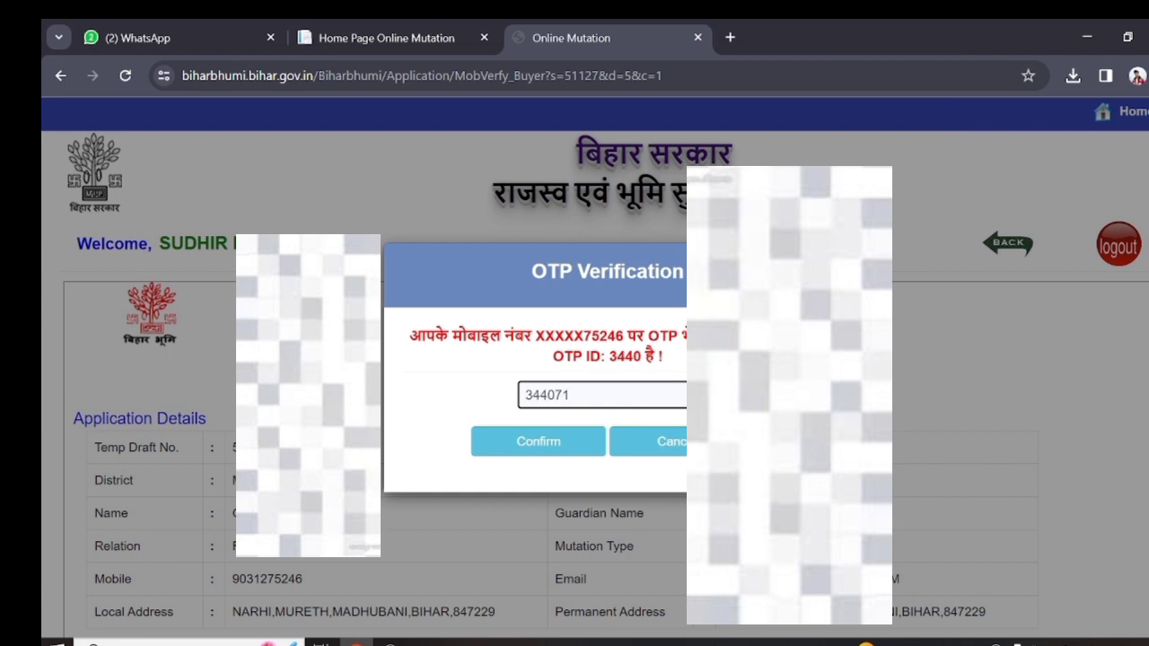
click(539, 444)
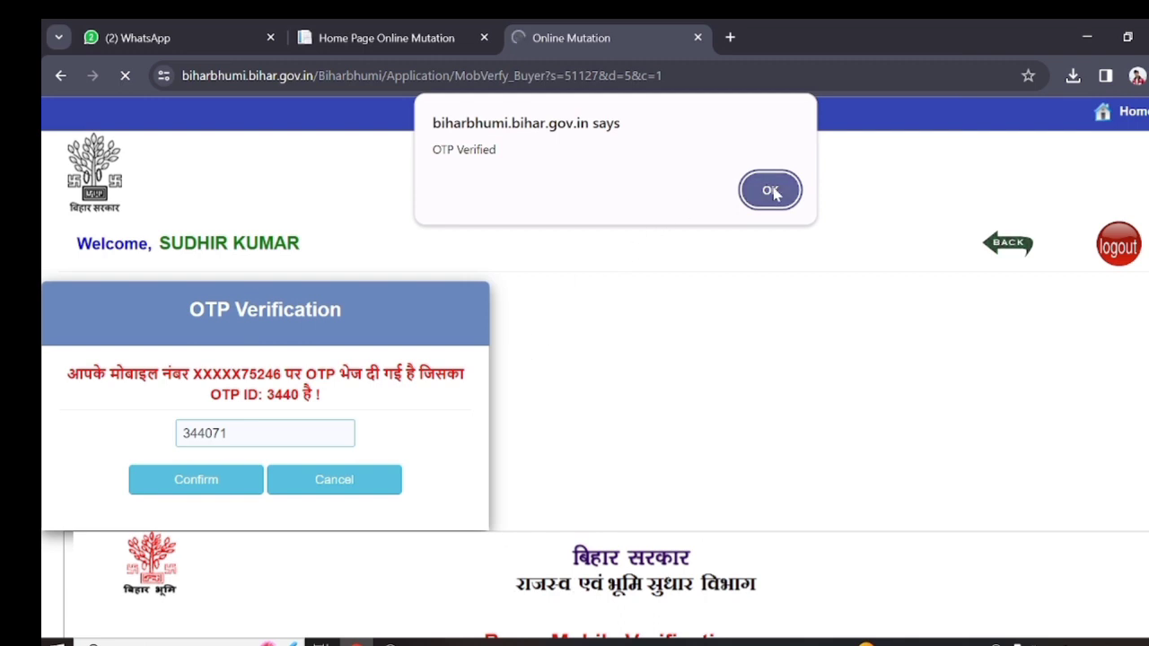
click(770, 191)
scroll(942, 404, down, 1)
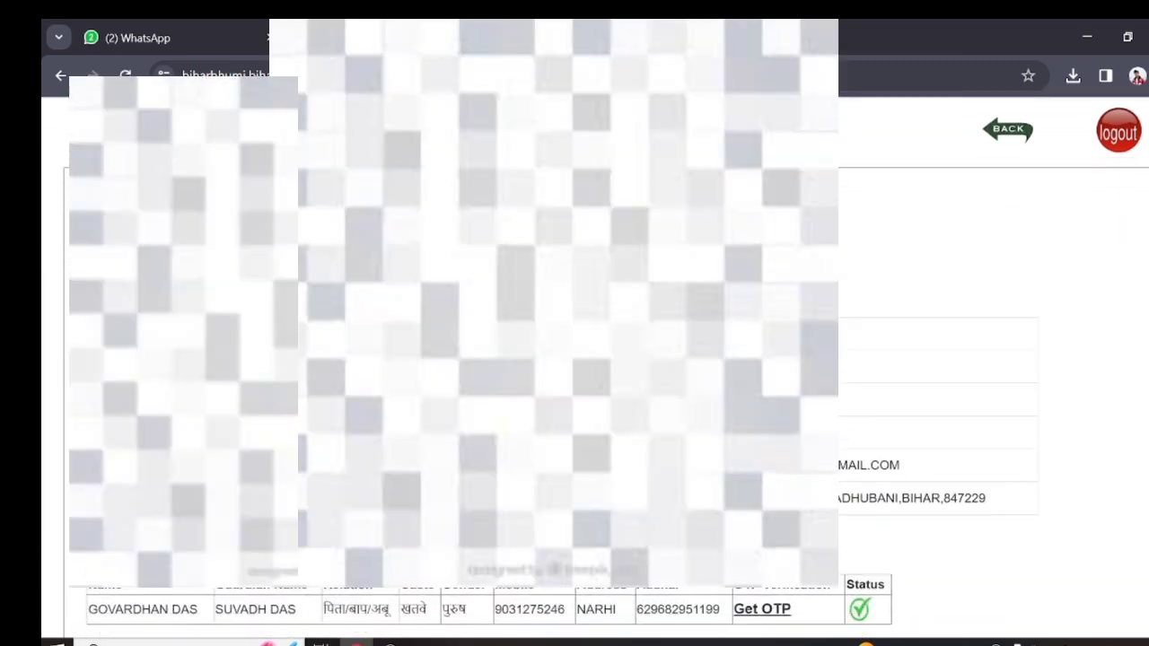
scroll(943, 404, down, 2)
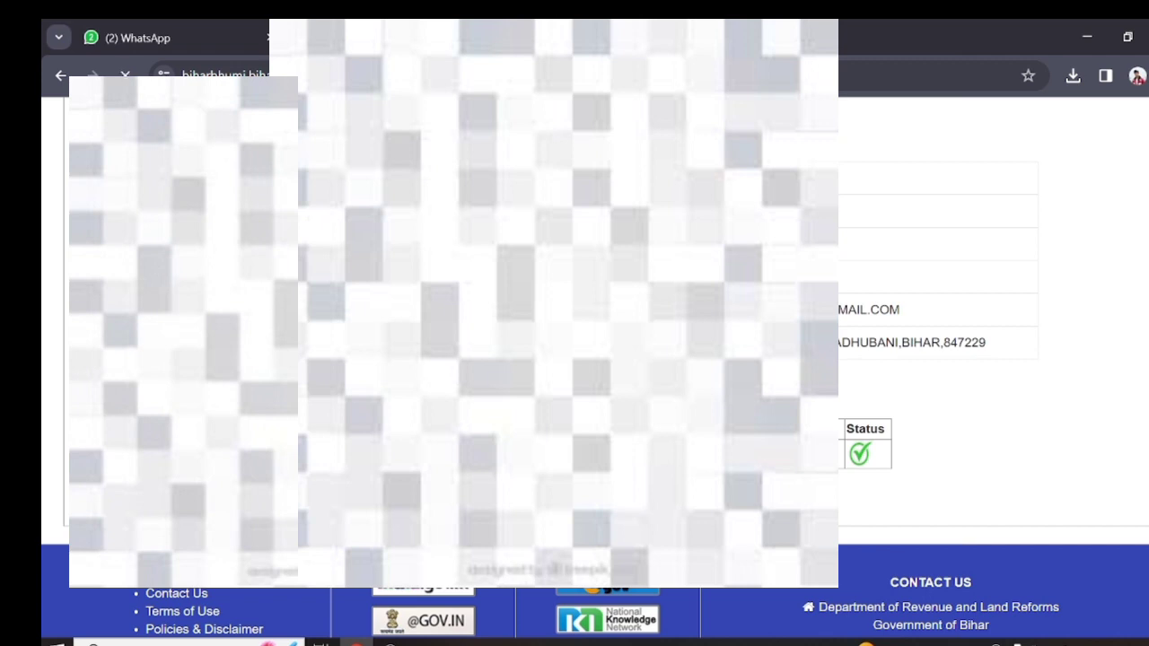
scroll(943, 404, up, 3)
scroll(942, 404, down, 3)
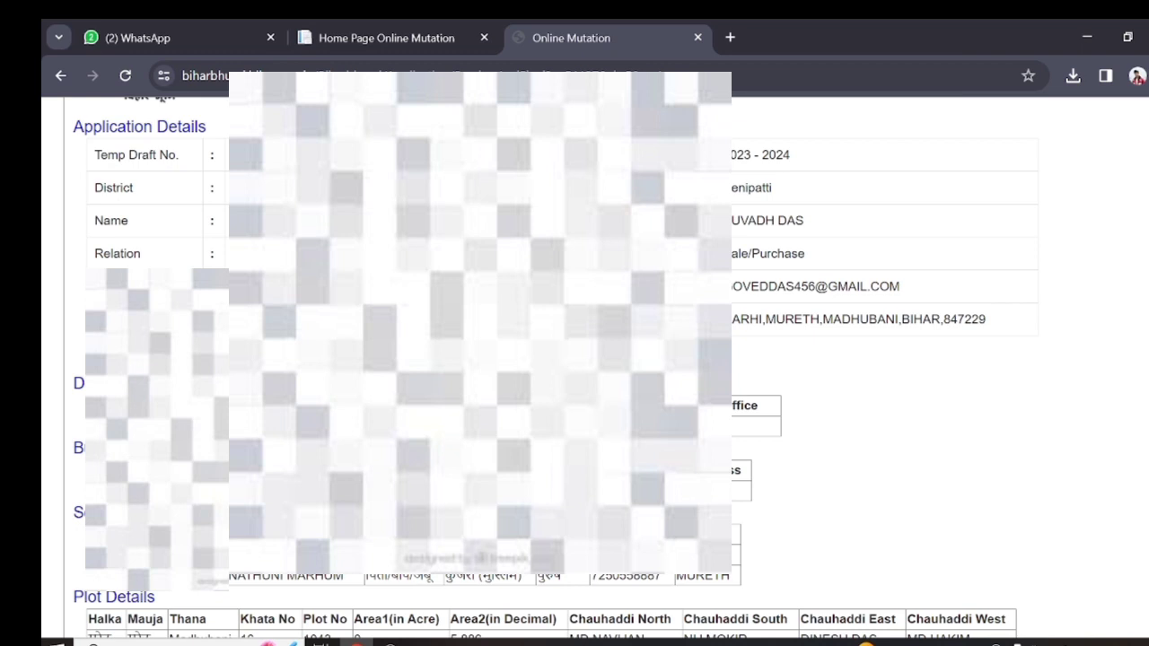
Accept the declaration and final-submit the application, confirming with the pasted OTP
scroll(575, 359, down, 2)
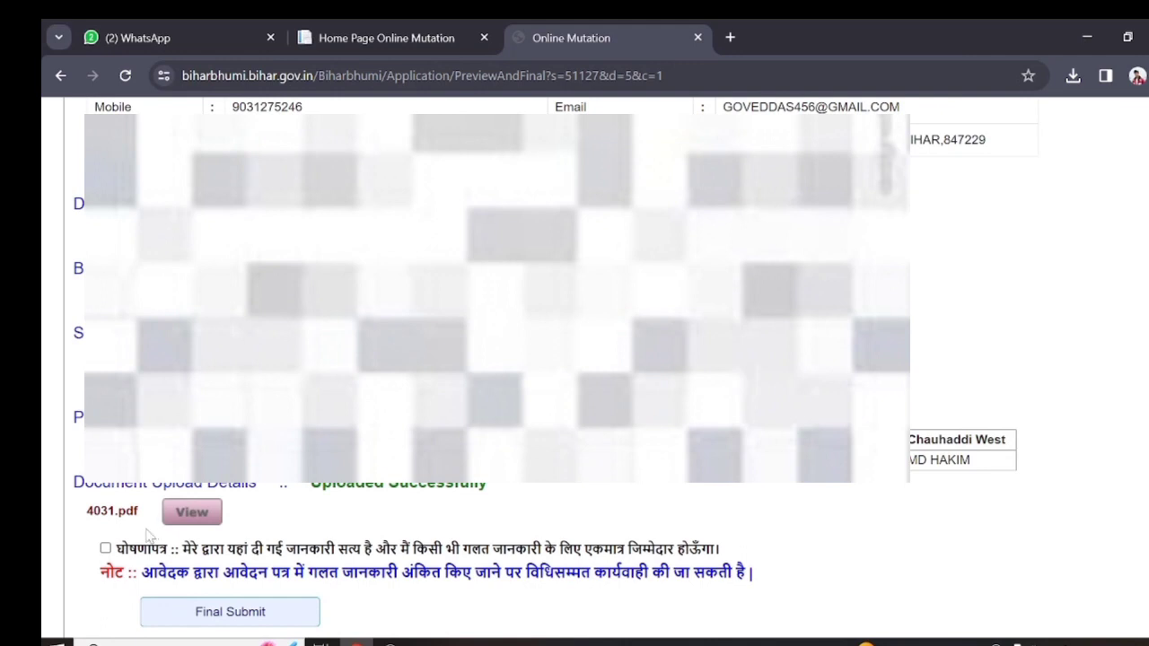
click(105, 547)
scroll(256, 519, down, 1)
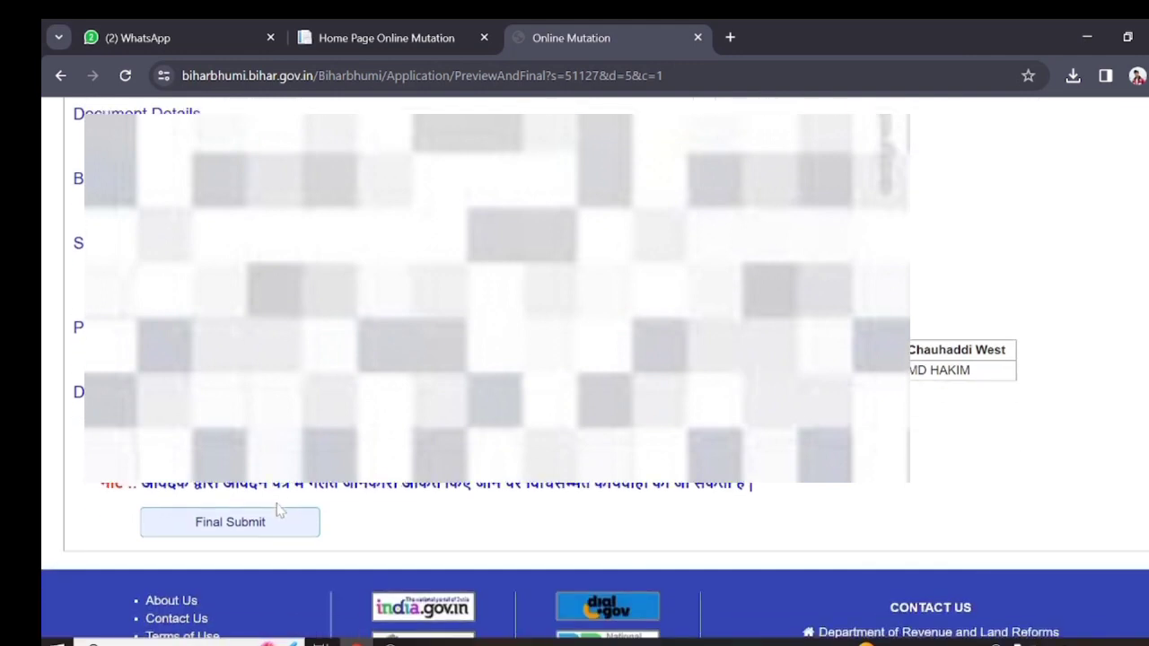
click(249, 525)
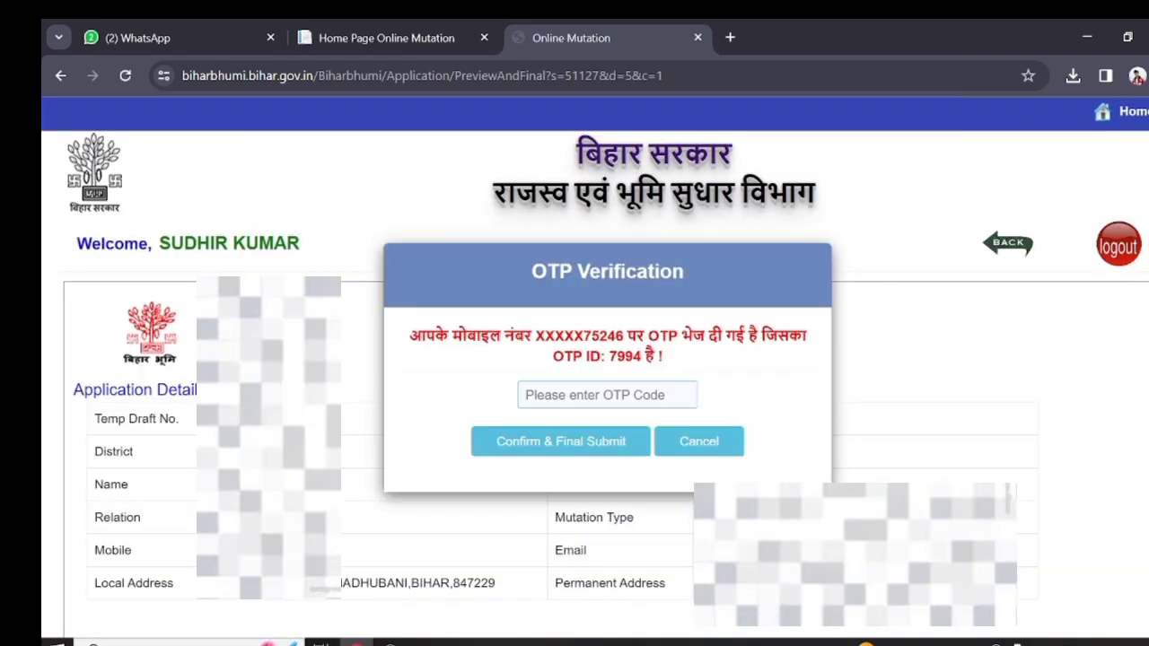
click(607, 395)
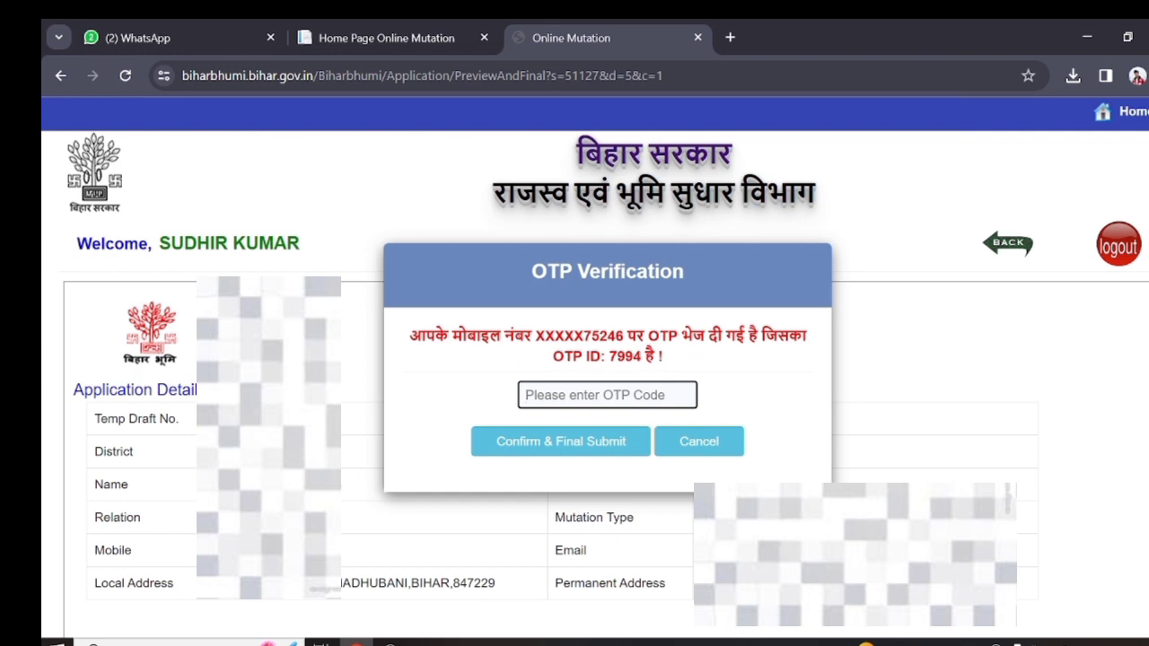
key(ctrl+v)
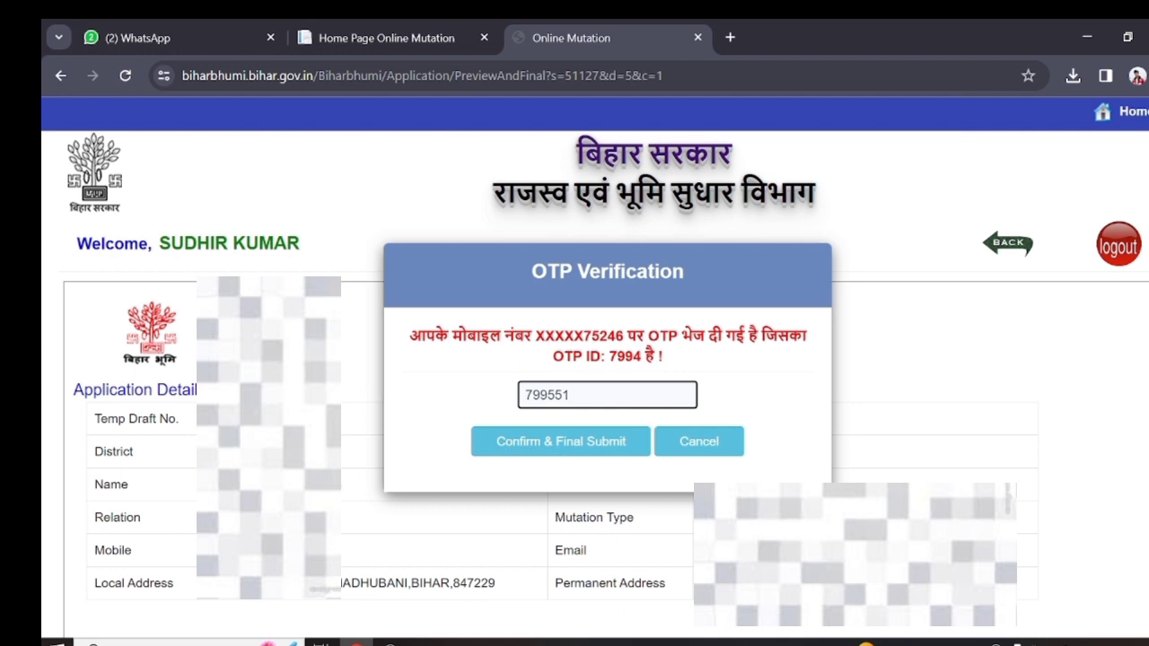
click(559, 441)
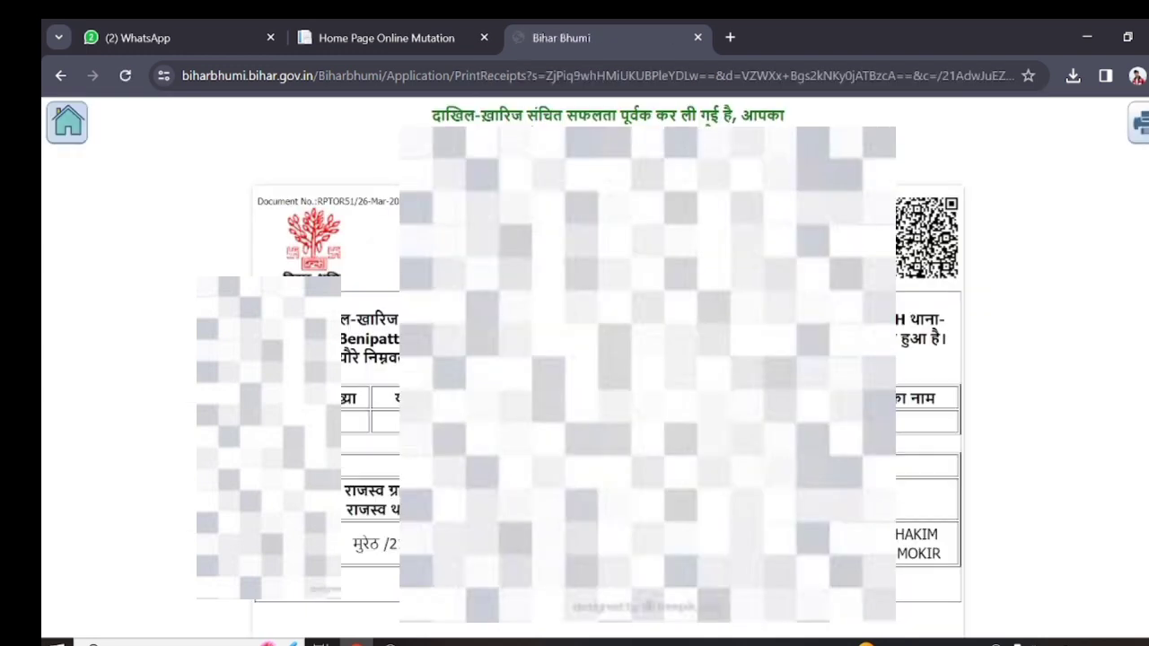
Print the mutation receipt on the Brother DCP-T220 printer in black and white
scroll(607, 359, down, 3)
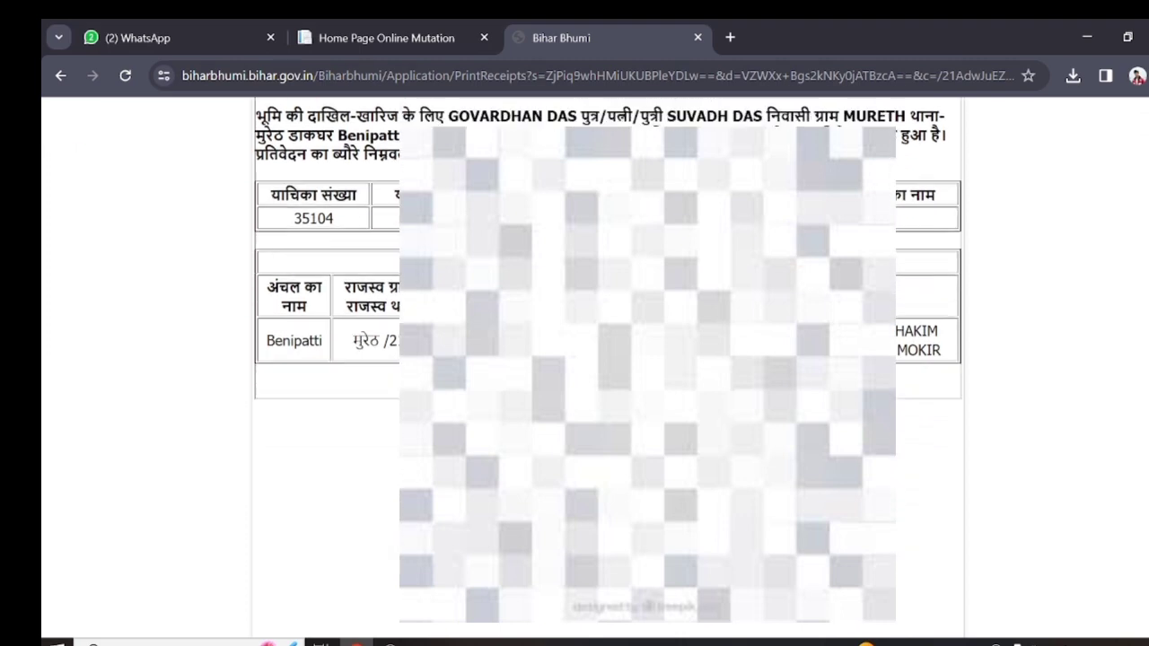
scroll(607, 359, up, 3)
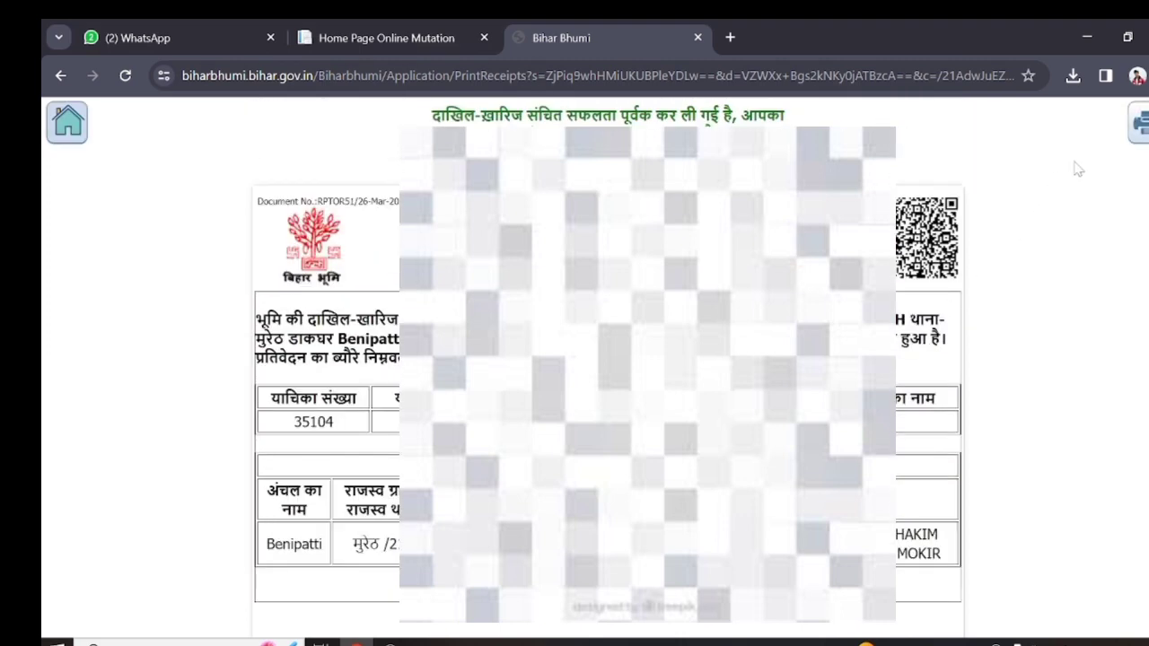
click(1138, 125)
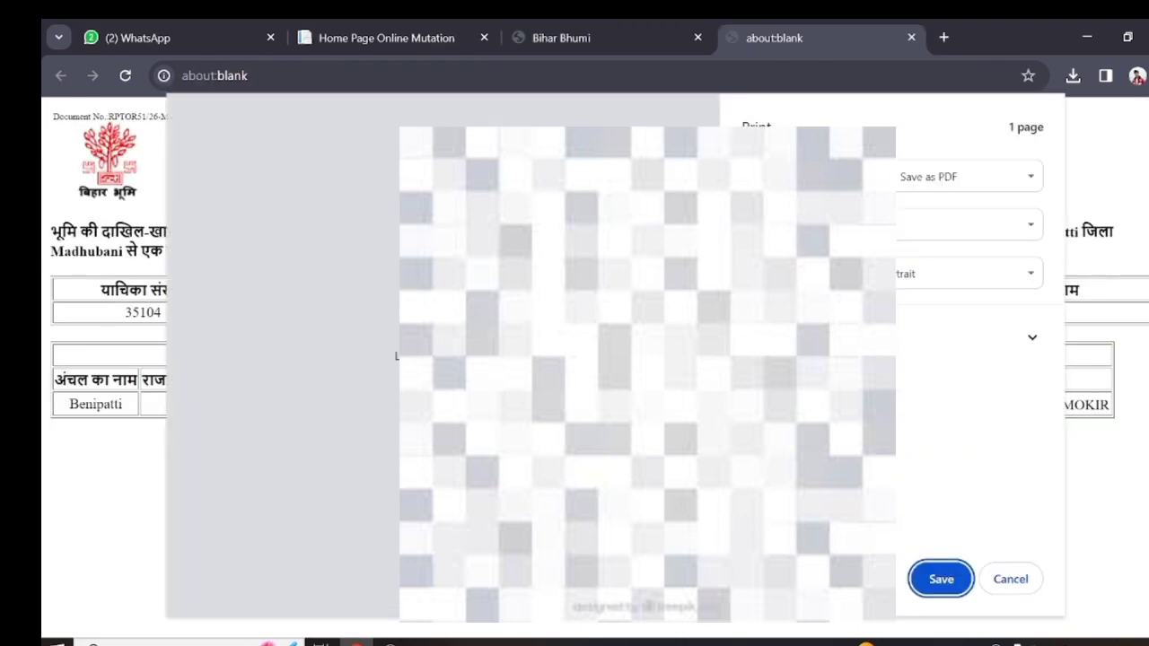
click(967, 177)
click(936, 192)
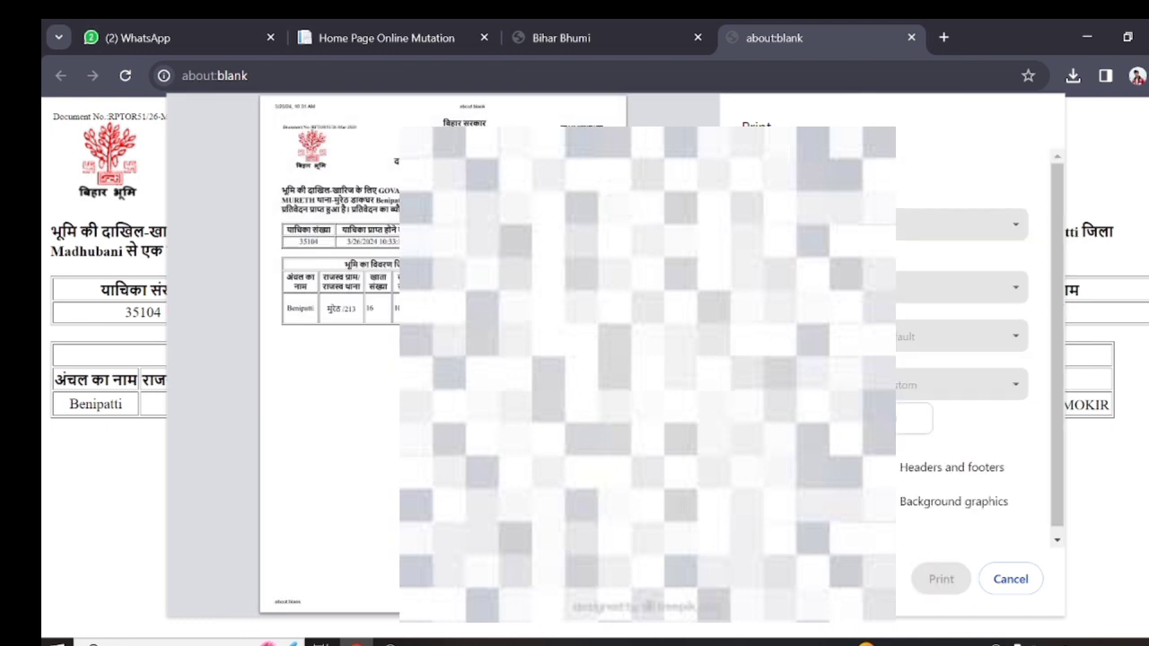
click(1021, 371)
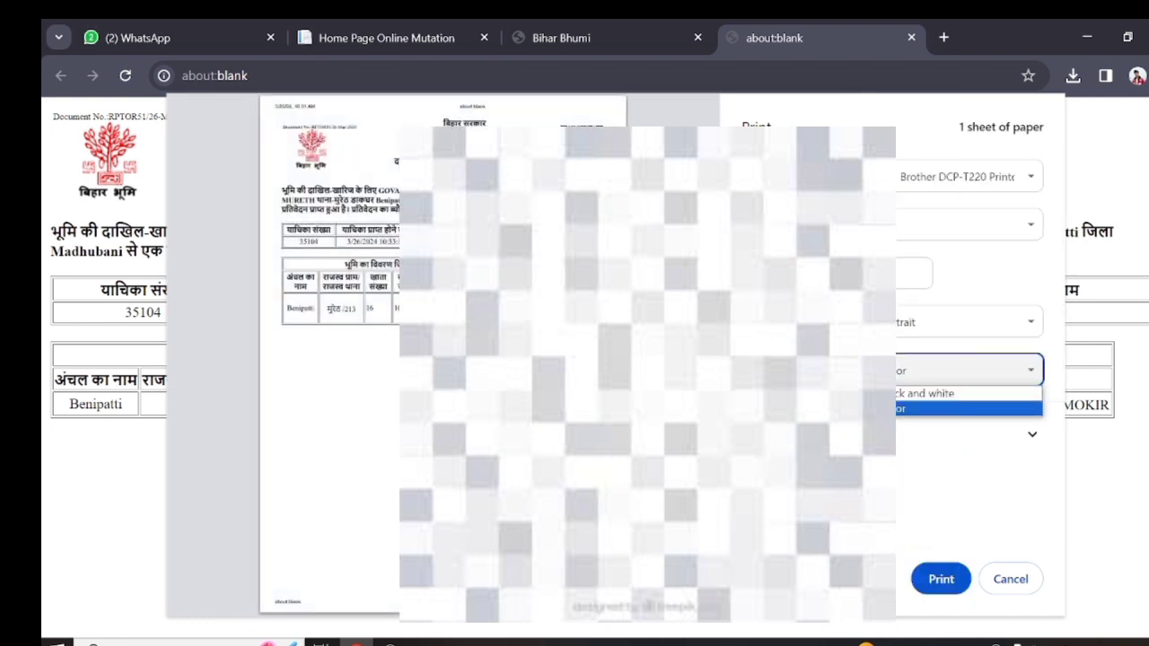
click(925, 393)
click(941, 578)
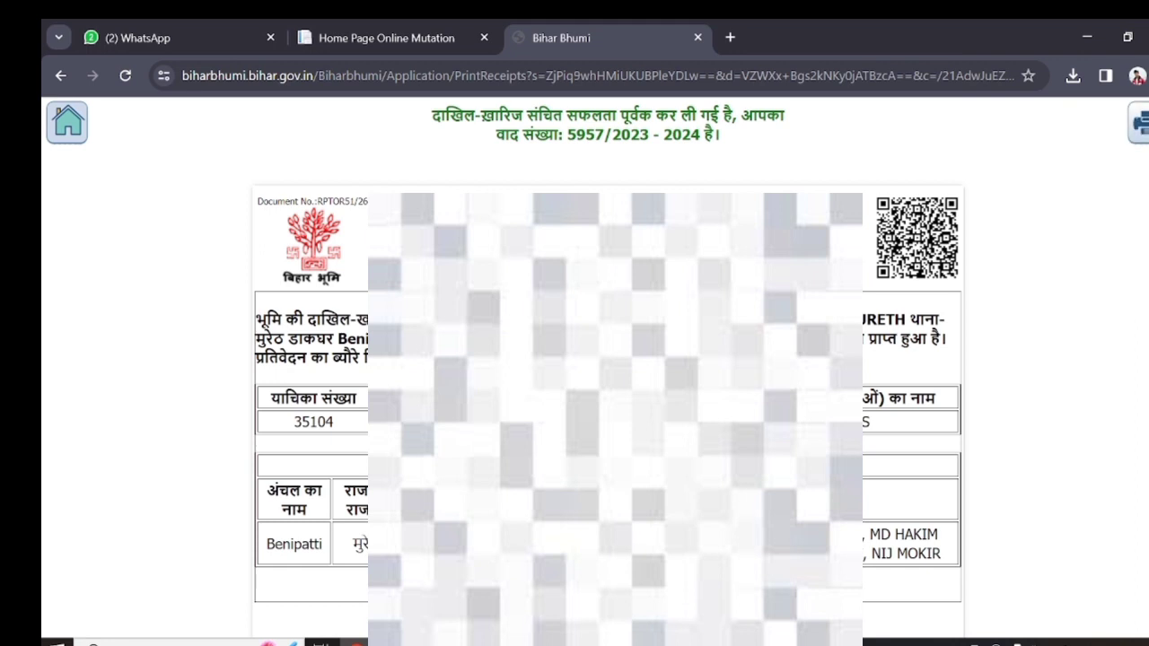